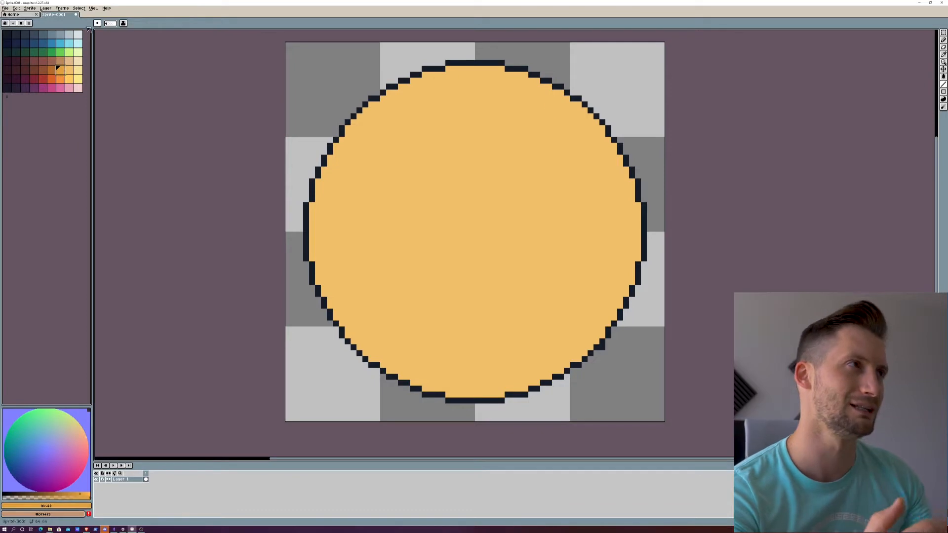
Step: Draw two vertical and two horizontal dark green guide lines across the disc, framing a small square at its centre
{"action": "left_click", "coordinate": [43, 53]}
{"action": "left_click_drag", "start_coordinate": [443, 74], "coordinate": [443, 387]}
{"action": "left_click_drag", "start_coordinate": [506, 71], "coordinate": [507, 394]}
{"action": "left_click_drag", "start_coordinate": [635, 199], "coordinate": [314, 200]}
{"action": "left_click_drag", "start_coordinate": [314, 265], "coordinate": [636, 265]}
Step: Set the colour to brown and the brush size to 6, and stamp two dots side by side above the central square
{"action": "left_click", "coordinate": [52, 70]}
{"action": "left_click", "coordinate": [59, 70]}
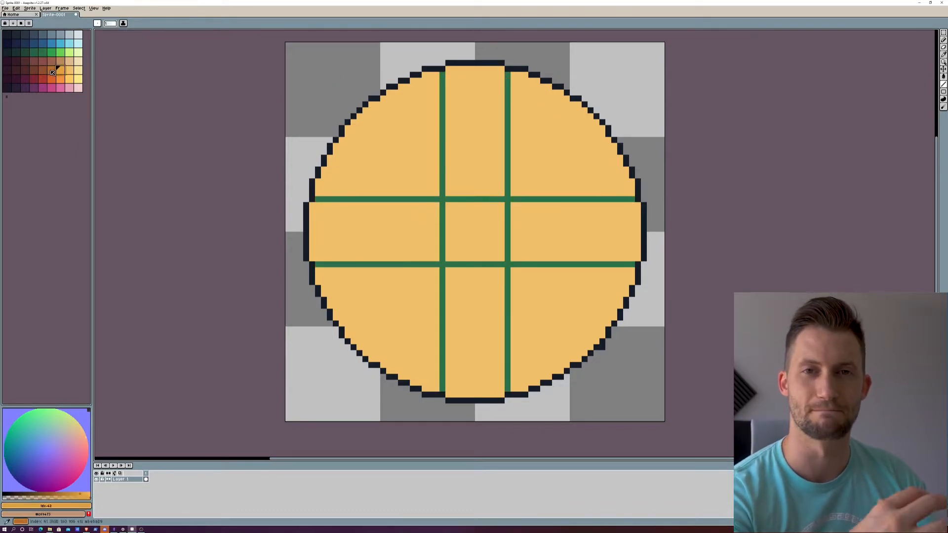
{"action": "left_click", "coordinate": [52, 70]}
{"action": "left_click", "coordinate": [59, 70]}
{"action": "left_click", "coordinate": [52, 68]}
{"action": "left_click_drag", "start_coordinate": [110, 24], "coordinate": [113, 31]}
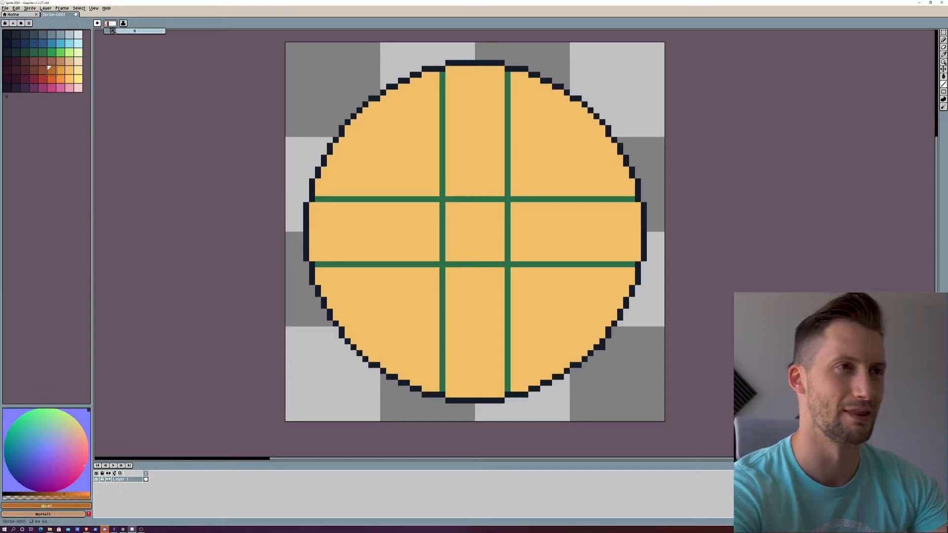
{"action": "left_click", "coordinate": [450, 178]}
{"action": "left_click", "coordinate": [499, 177]}
{"action": "left_click", "coordinate": [523, 214]}
{"action": "left_click", "coordinate": [522, 249]}
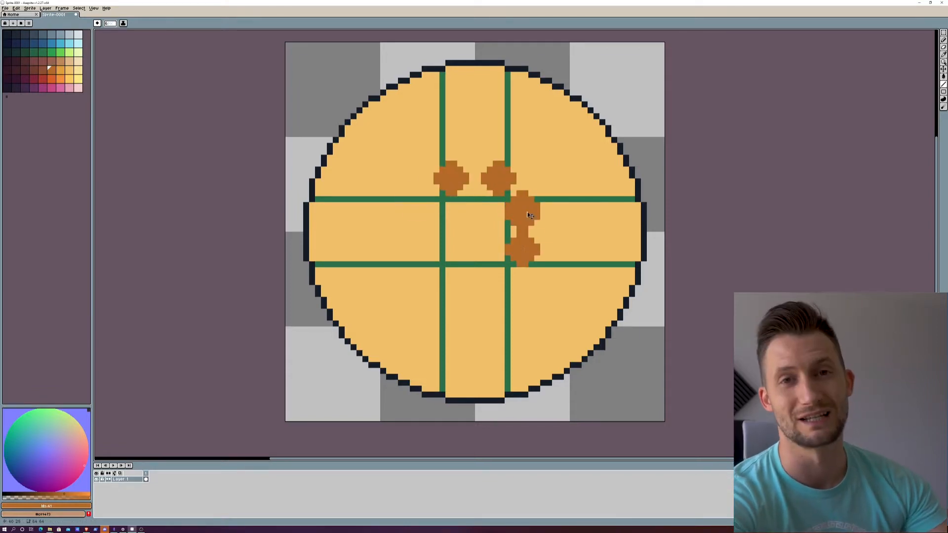
{"action": "key", "text": "ctrl+z"}
{"action": "key", "text": "ctrl+z"}
Step: Stamp the remaining large brown dots beside and below the central square to complete a symmetrical ring of eight
{"action": "left_click", "coordinate": [531, 211]}
{"action": "left_click", "coordinate": [531, 258]}
{"action": "left_click", "coordinate": [501, 288]}
{"action": "left_click", "coordinate": [452, 286]}
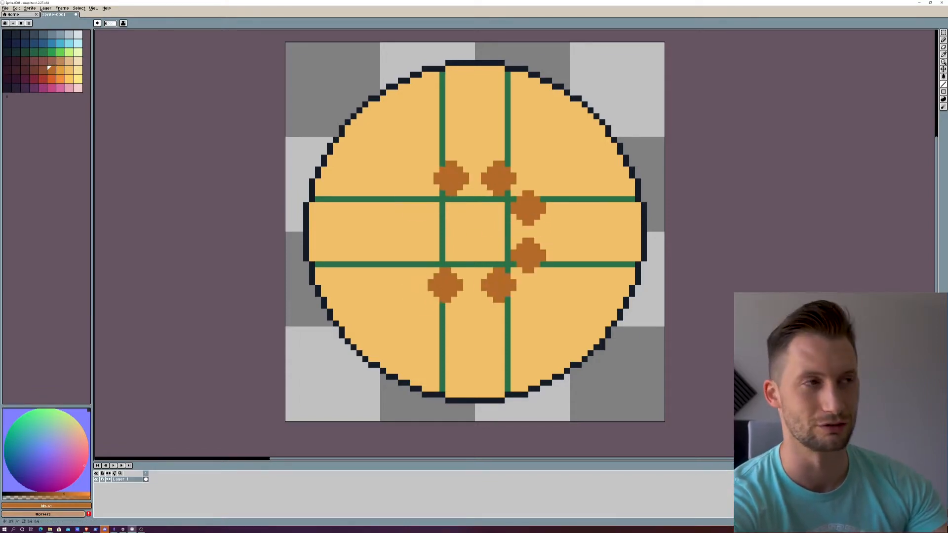
{"action": "left_click", "coordinate": [422, 257]}
{"action": "key", "text": "ctrl+z"}
{"action": "left_click", "coordinate": [425, 216]}
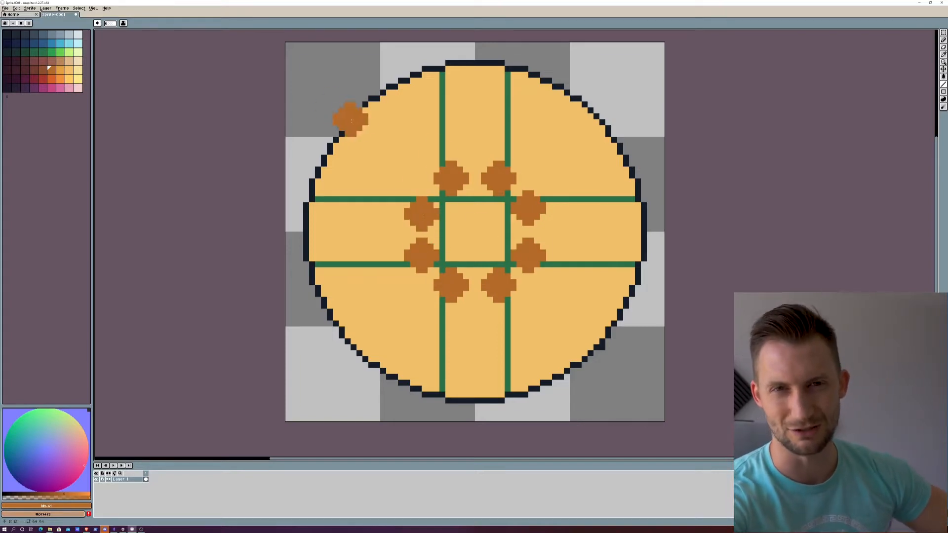
Step: Set the brush size to 4 and stamp a smaller brown dot centred above the ring of large dots
{"action": "key", "text": "ctrl+z"}
{"action": "left_click", "coordinate": [110, 24]}
{"action": "type", "text": "4"}
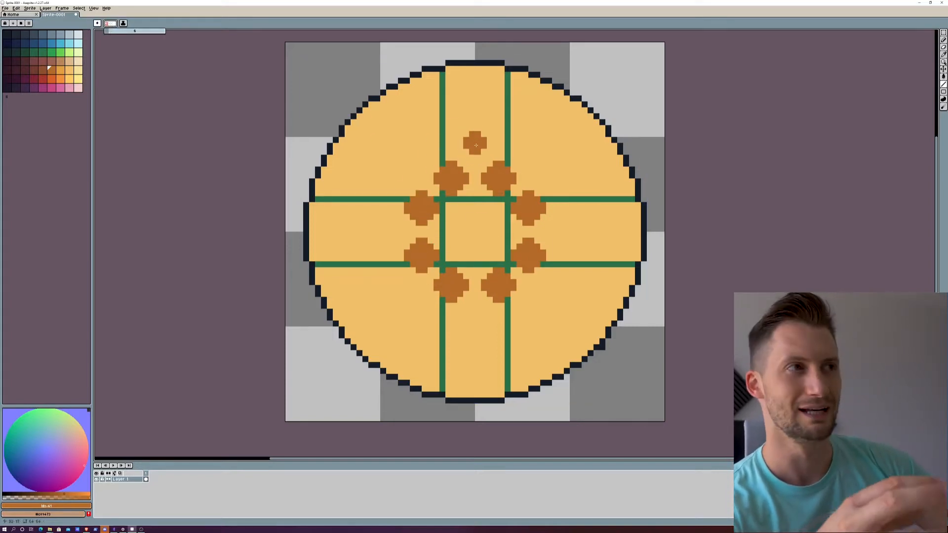
{"action": "left_click", "coordinate": [477, 145]}
{"action": "left_click", "coordinate": [536, 151]}
{"action": "left_click", "coordinate": [566, 181]}
{"action": "key", "text": "ctrl+z"}
{"action": "key", "text": "ctrl+z"}
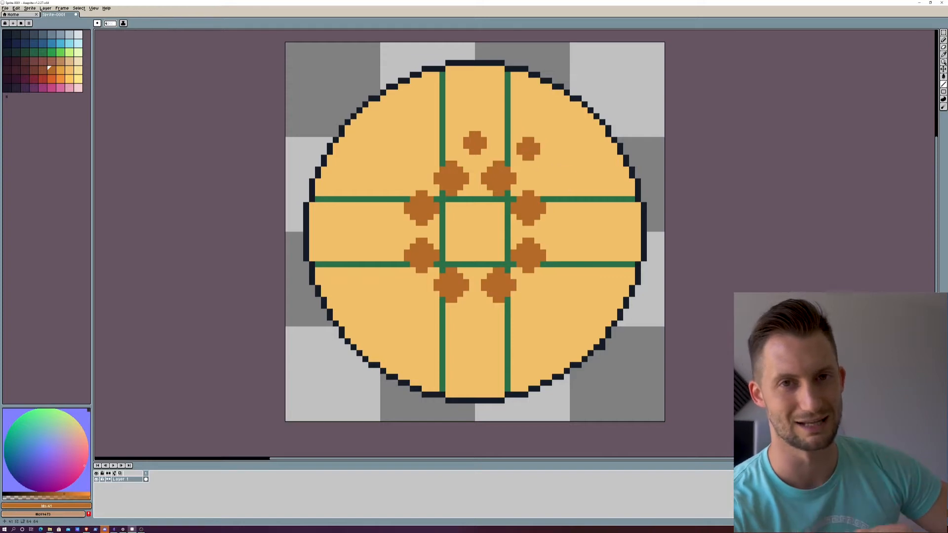
{"action": "left_click", "coordinate": [531, 151]}
{"action": "left_click", "coordinate": [555, 181]}
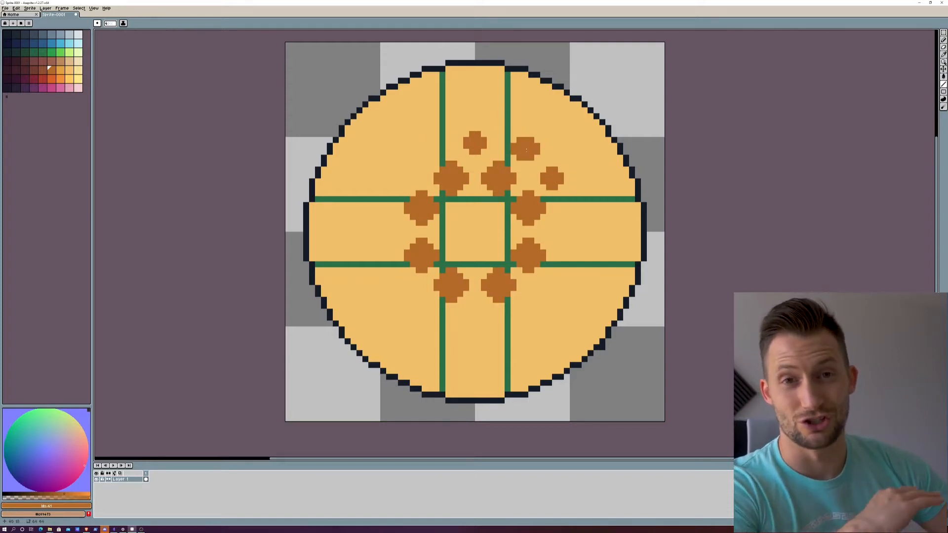
{"action": "key", "text": "ctrl+z"}
{"action": "key", "text": "ctrl+z"}
Step: Stamp size 4 brown dots outside the large ring at its upper right, right, upper left and left
{"action": "left_click", "coordinate": [524, 149]}
{"action": "left_click", "coordinate": [559, 185]}
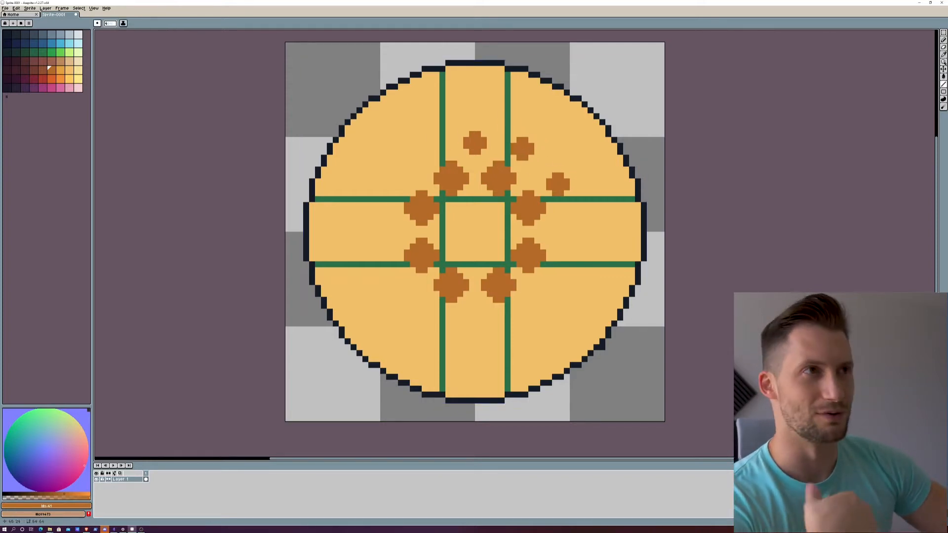
{"action": "left_click", "coordinate": [566, 233]}
{"action": "left_click", "coordinate": [429, 149]}
{"action": "left_click", "coordinate": [400, 185]}
{"action": "left_click", "coordinate": [387, 233]}
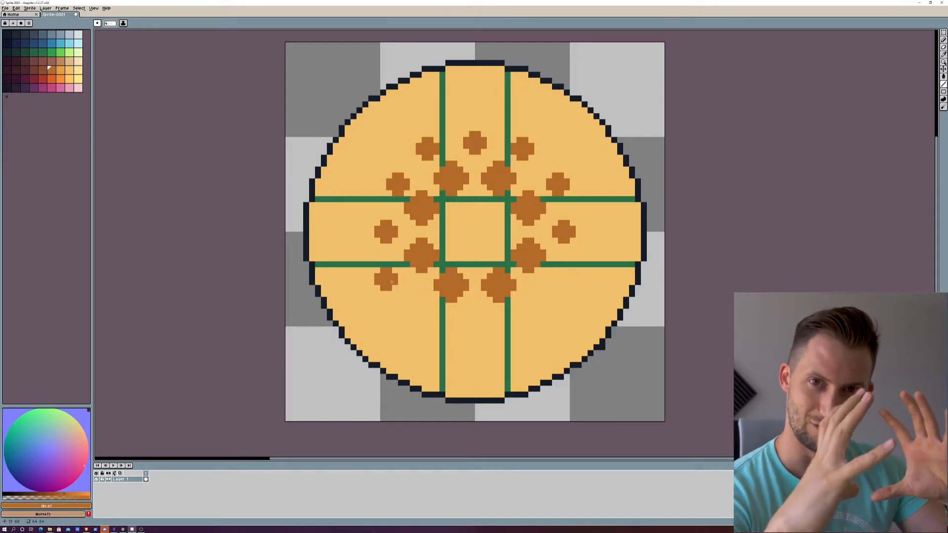
Step: Stamp size 4 brown dots around the lower half of the second ring and realign its upper-left dot
{"action": "left_click", "coordinate": [394, 280]}
{"action": "left_click", "coordinate": [394, 185]}
{"action": "left_click", "coordinate": [429, 315]}
{"action": "left_click", "coordinate": [523, 315]}
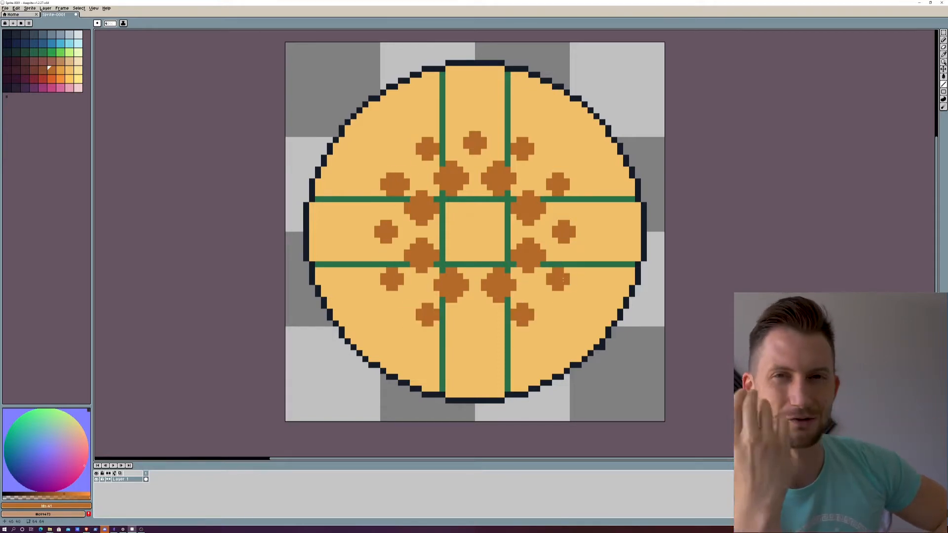
{"action": "left_click", "coordinate": [561, 280]}
{"action": "left_click", "coordinate": [477, 329]}
Step: Trim the excess pixels off the second ring's upper-left dot with the disc's sand colour and a small brush
{"action": "left_click", "coordinate": [70, 70]}
{"action": "left_click_drag", "start_coordinate": [109, 23], "coordinate": [104, 30]}
{"action": "left_click_drag", "start_coordinate": [401, 175], "coordinate": [400, 193]}
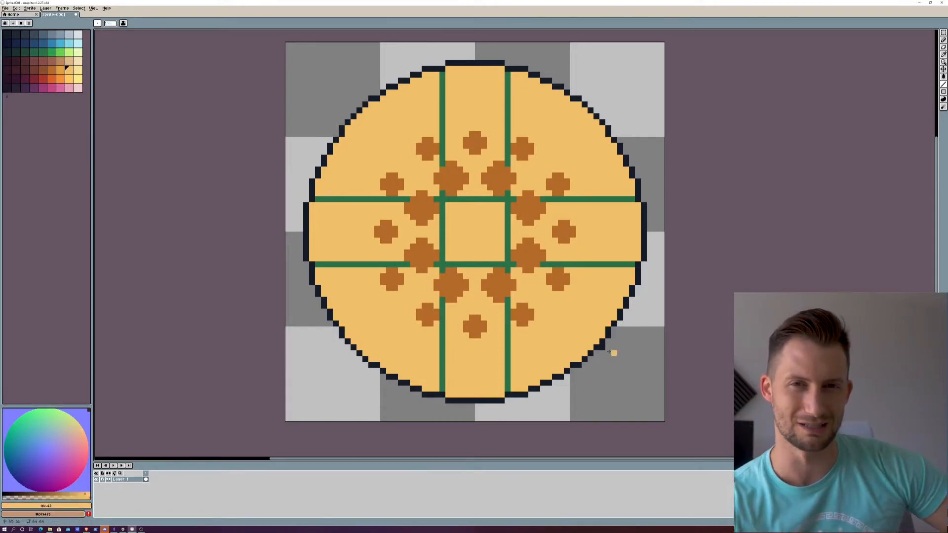
Step: Use the Pencil in brown at brush size 2 to place small square dots beyond the second ring's left side
{"action": "left_click", "coordinate": [943, 47]}
{"action": "left_click_drag", "start_coordinate": [109, 24], "coordinate": [106, 33]}
{"action": "left_click", "coordinate": [943, 40]}
{"action": "left_click", "coordinate": [49, 69]}
{"action": "left_click", "coordinate": [336, 212]}
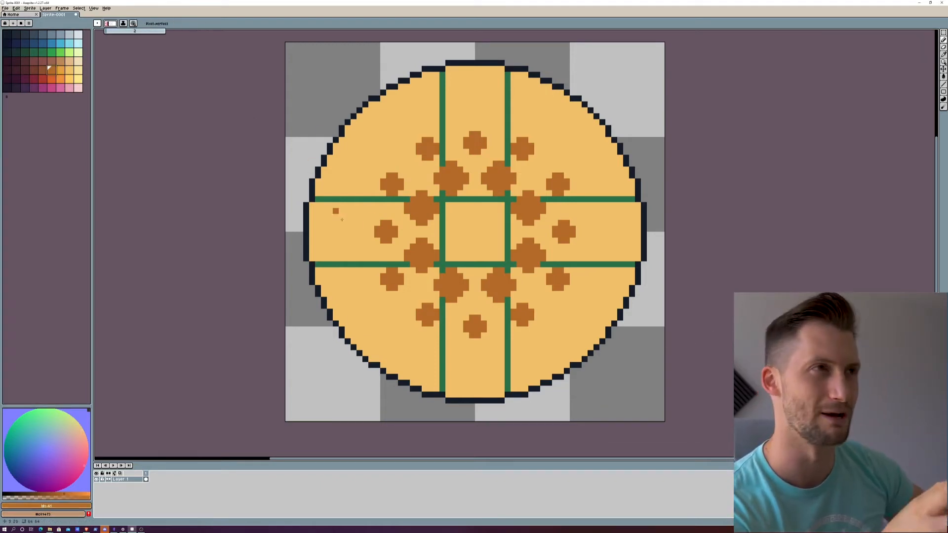
{"action": "key", "text": "ctrl+z"}
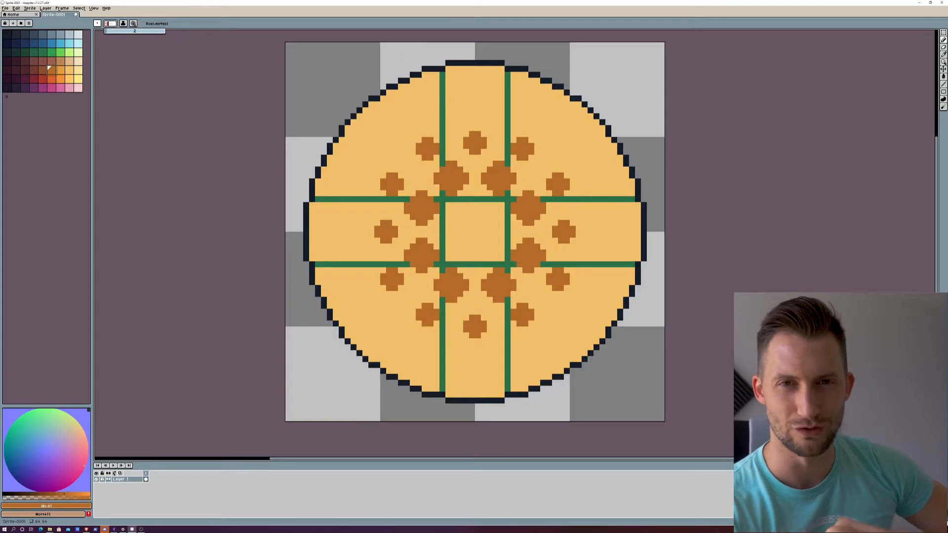
{"action": "left_click", "coordinate": [107, 31]}
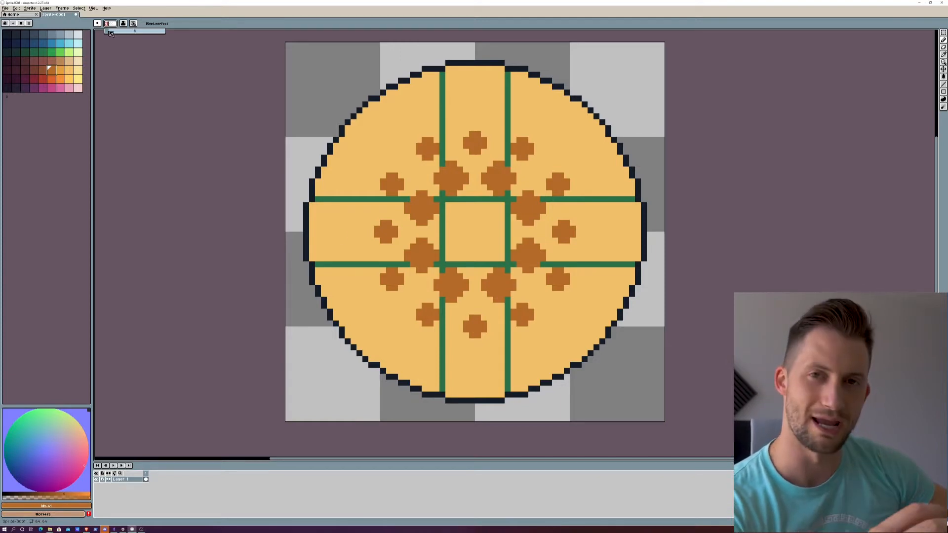
{"action": "left_click", "coordinate": [106, 31]}
{"action": "left_click", "coordinate": [353, 234]}
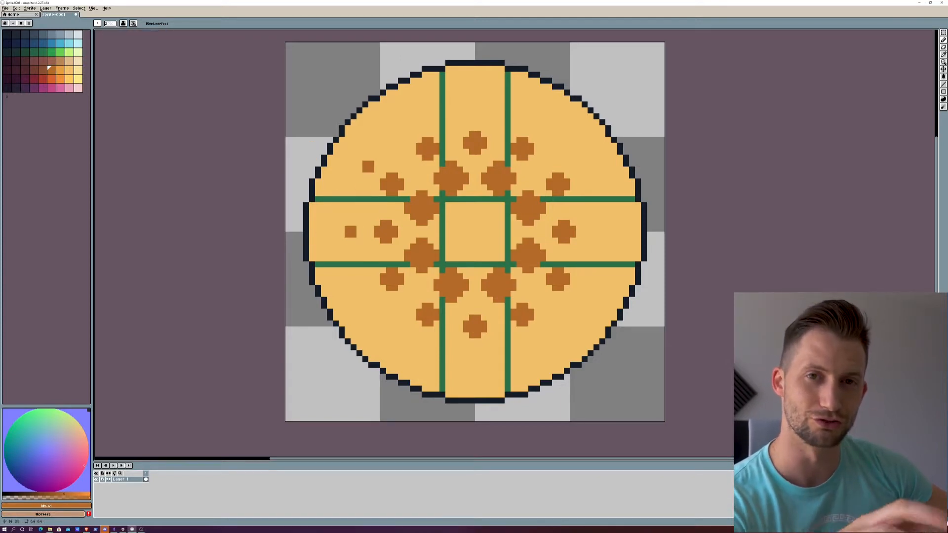
{"action": "left_click", "coordinate": [371, 170]}
{"action": "left_click", "coordinate": [359, 234]}
{"action": "left_click", "coordinate": [369, 299]}
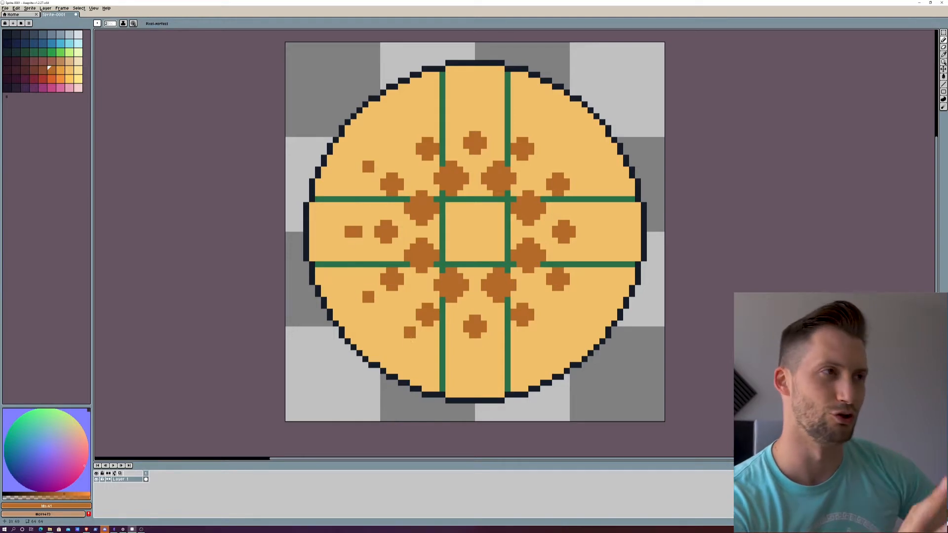
Step: Place size 2 brown dots beyond the second ring along its bottom and right side up to the upper right
{"action": "left_click", "coordinate": [409, 341]}
{"action": "left_click", "coordinate": [474, 358]}
{"action": "left_click", "coordinate": [540, 341]}
{"action": "left_click", "coordinate": [582, 307]}
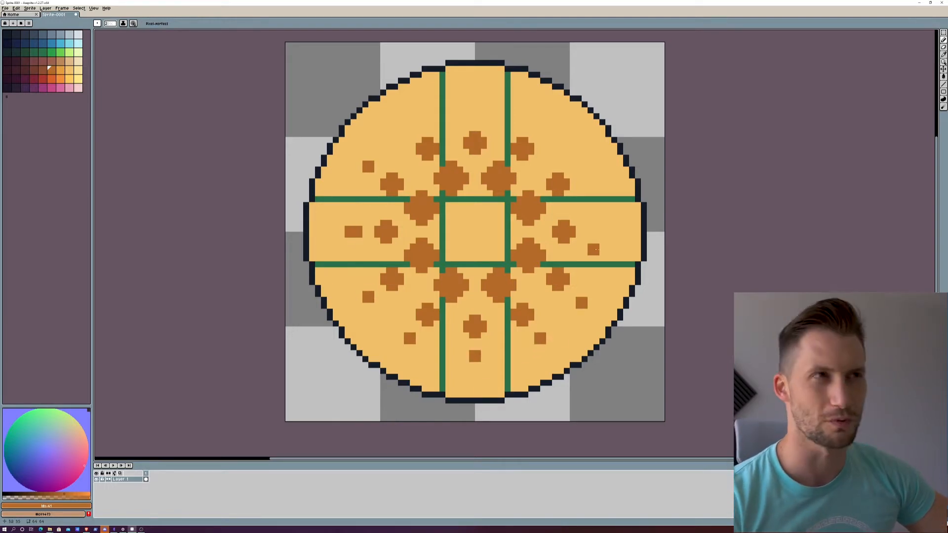
{"action": "left_click", "coordinate": [583, 300]}
{"action": "left_click", "coordinate": [607, 234]}
{"action": "left_click", "coordinate": [601, 235]}
{"action": "left_click", "coordinate": [588, 161]}
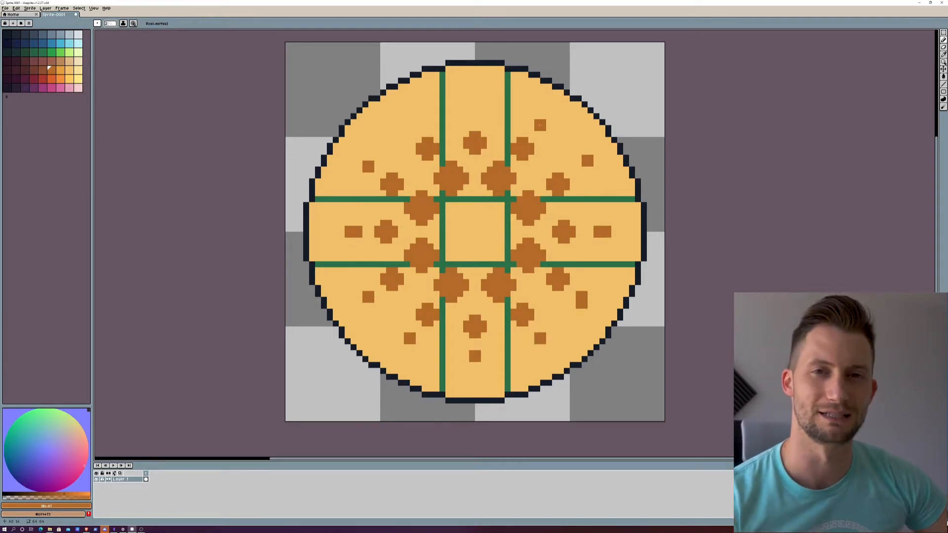
{"action": "left_click", "coordinate": [582, 170]}
{"action": "left_click", "coordinate": [303, 192]}
Step: Trim the excess pixels off the third ring's doubled dots with the disc's sand colour
{"action": "left_click", "coordinate": [69, 70]}
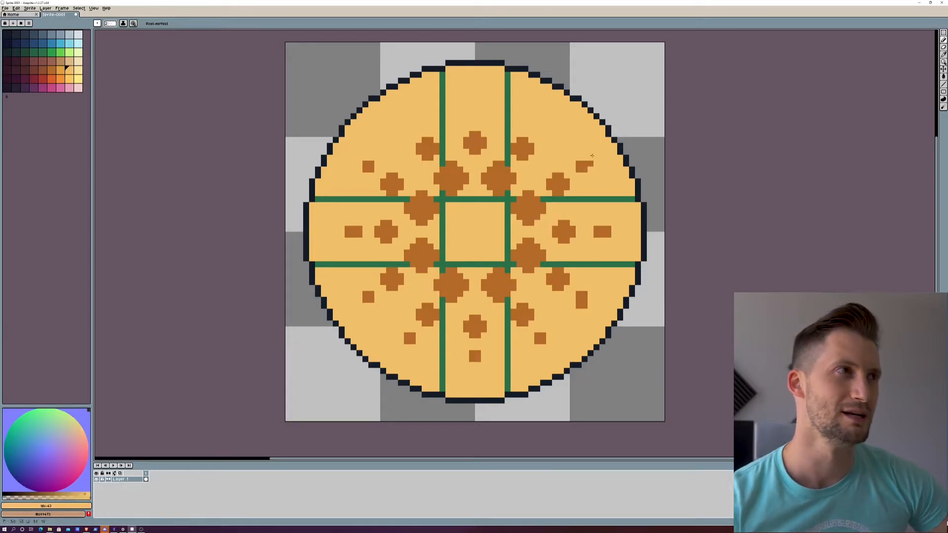
{"action": "left_click_drag", "start_coordinate": [591, 158], "coordinate": [595, 164]}
{"action": "left_click", "coordinate": [608, 234]}
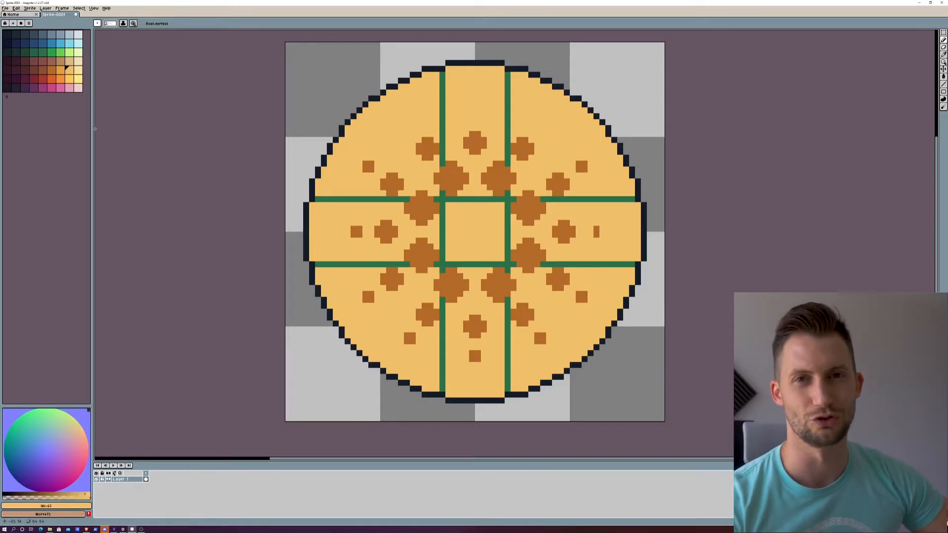
Step: Redraw the third ring's right dot in brown and add its missing upper-right and upper-left dots
{"action": "left_click", "coordinate": [50, 69]}
{"action": "left_click", "coordinate": [594, 233]}
{"action": "left_click", "coordinate": [540, 127]}
{"action": "left_click", "coordinate": [404, 127]}
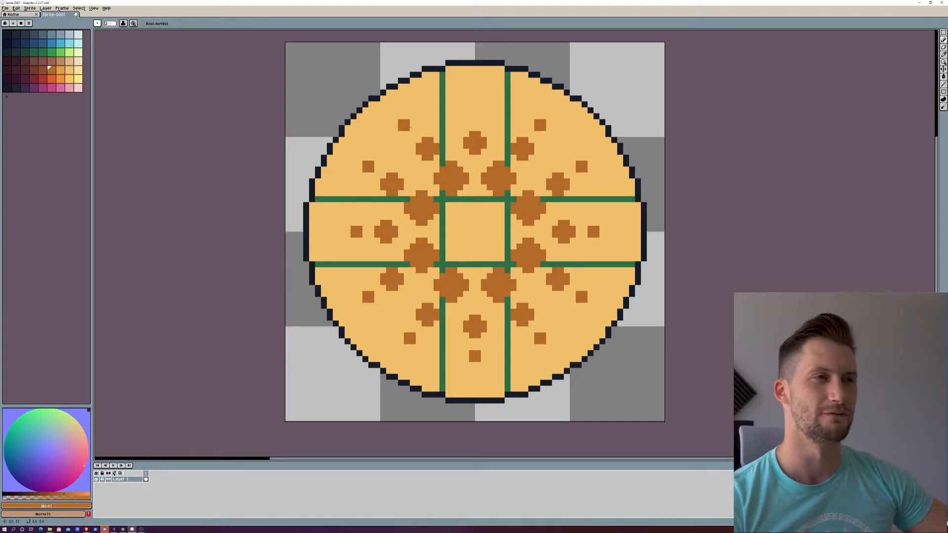
Step: Place brown dots at brush size 1 beyond the third ring's upper and left dots, and paint out the misplaced lower-left one
{"action": "left_click", "coordinate": [109, 24]}
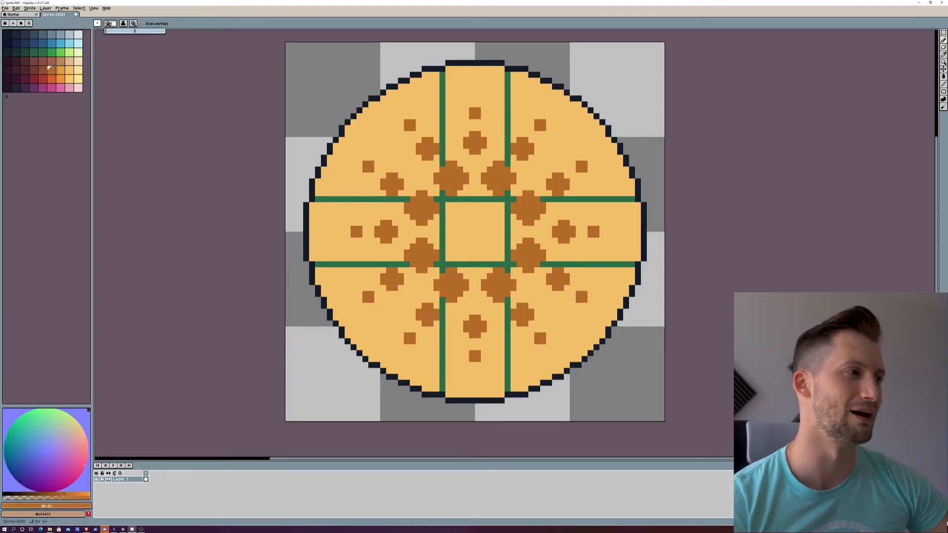
{"action": "left_click", "coordinate": [555, 105]}
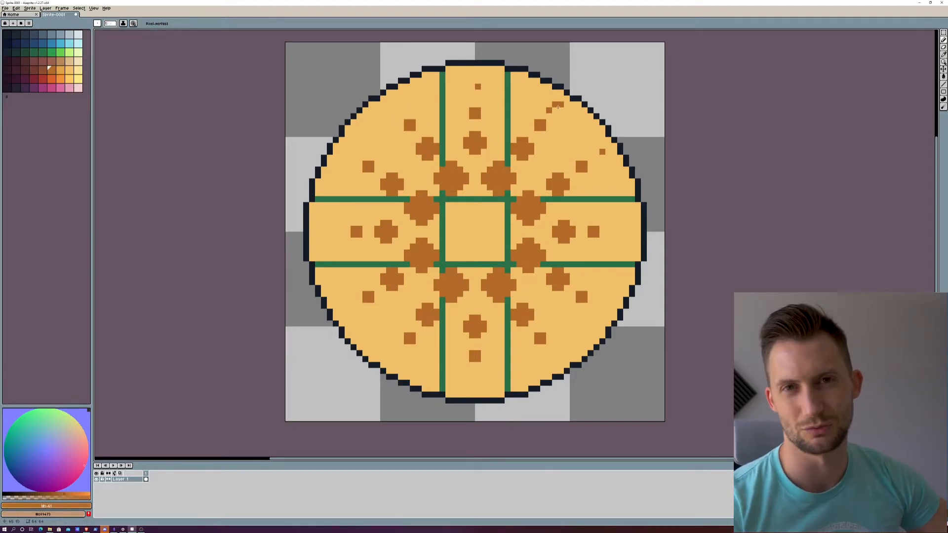
{"action": "left_click", "coordinate": [394, 110]}
{"action": "left_click", "coordinate": [348, 157]}
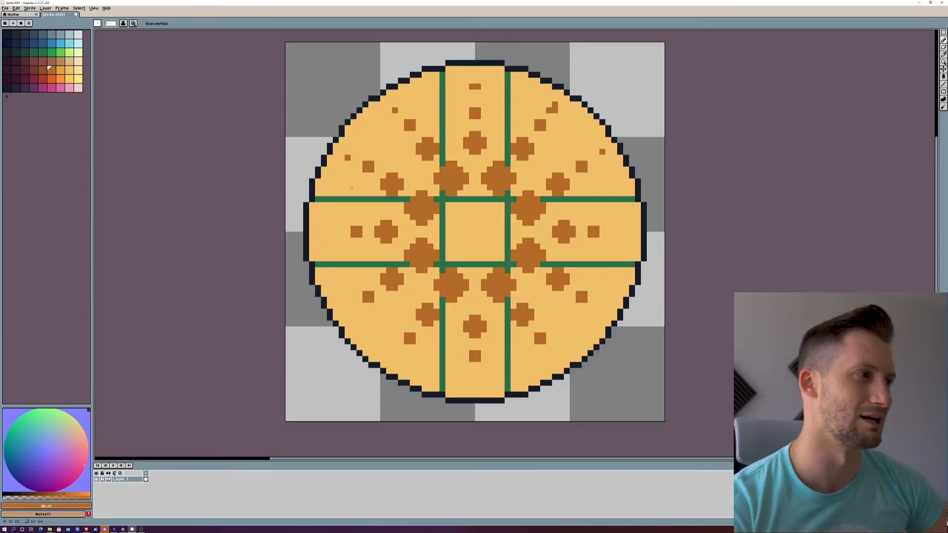
{"action": "left_click", "coordinate": [354, 312]}
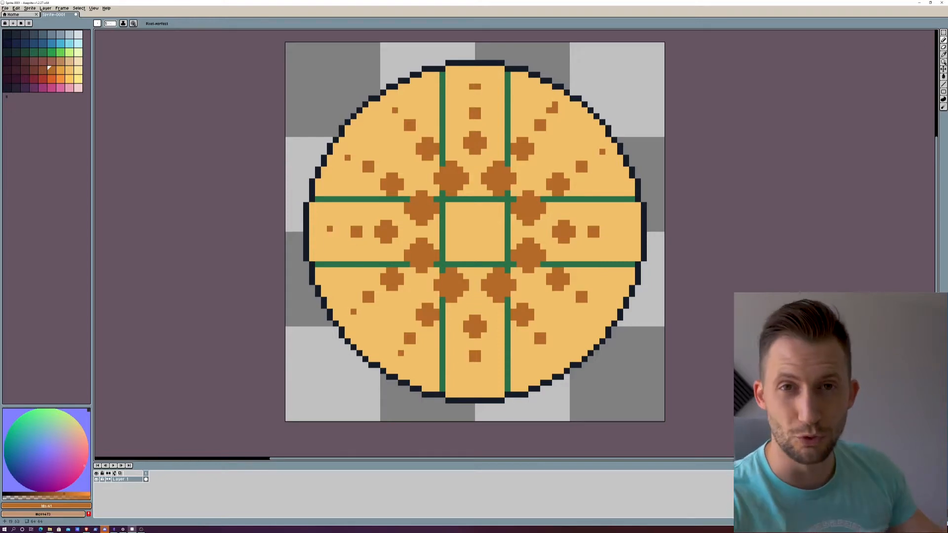
{"action": "left_click", "coordinate": [398, 356]}
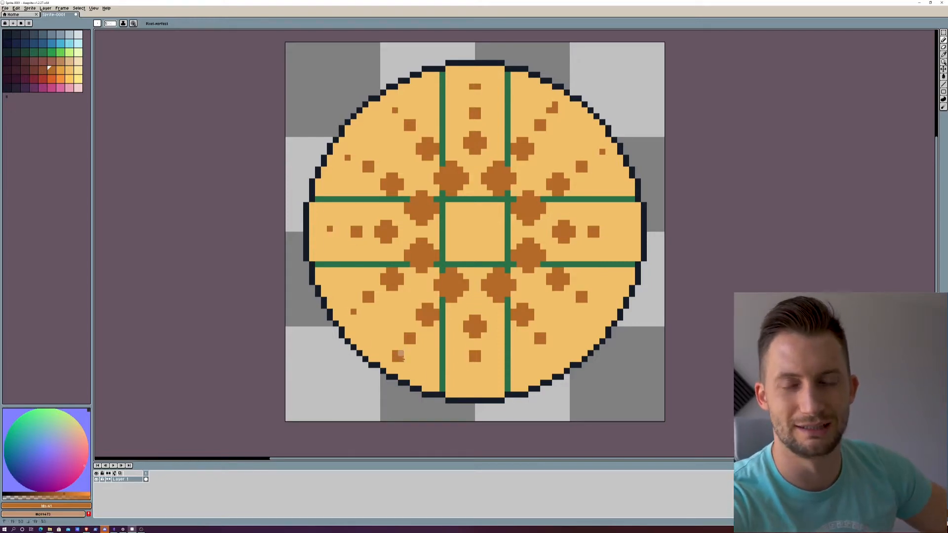
{"action": "left_click", "coordinate": [69, 69]}
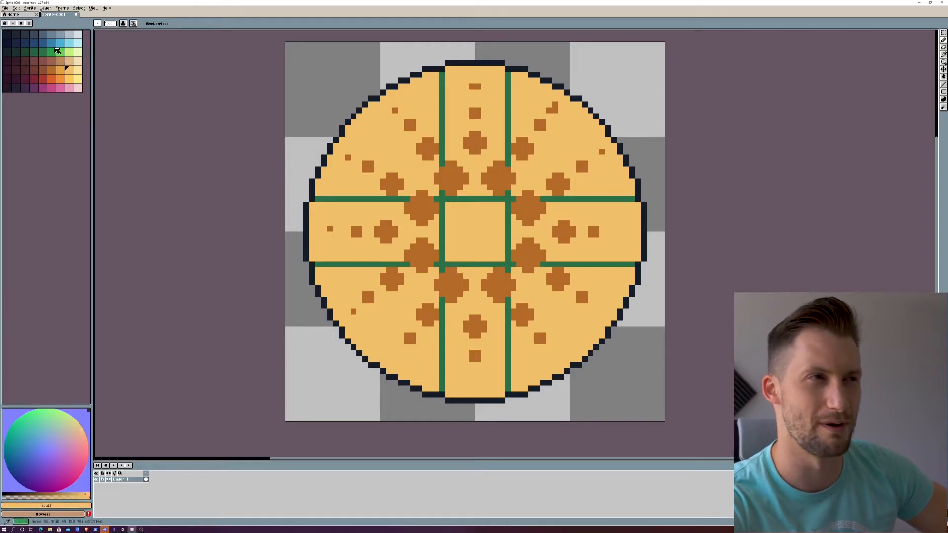
Step: Place single-pixel brown dots beyond the third ring's right and lower-right dots
{"action": "left_click", "coordinate": [51, 70]}
{"action": "left_click", "coordinate": [399, 109]}
{"action": "left_click", "coordinate": [614, 229]}
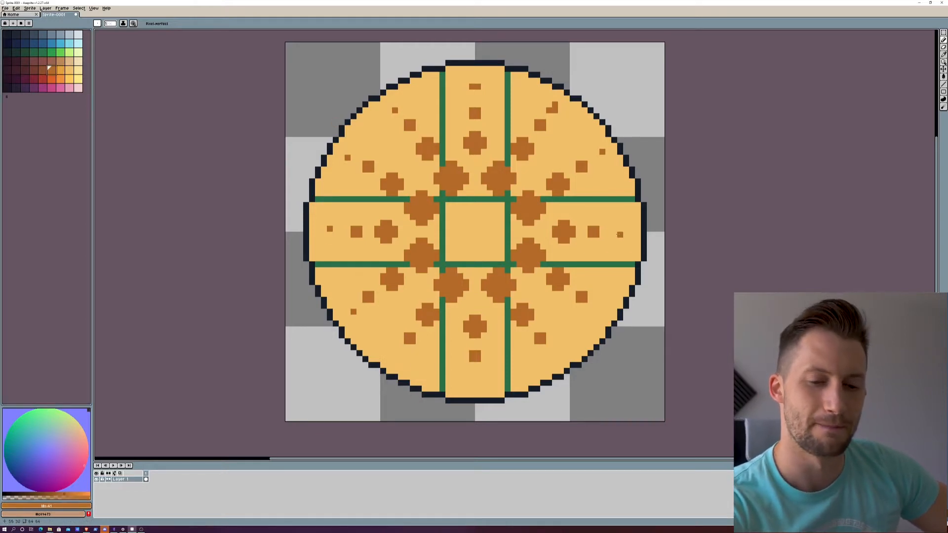
{"action": "left_click", "coordinate": [597, 312]}
{"action": "left_click", "coordinate": [548, 359]}
{"action": "left_click", "coordinate": [602, 305]}
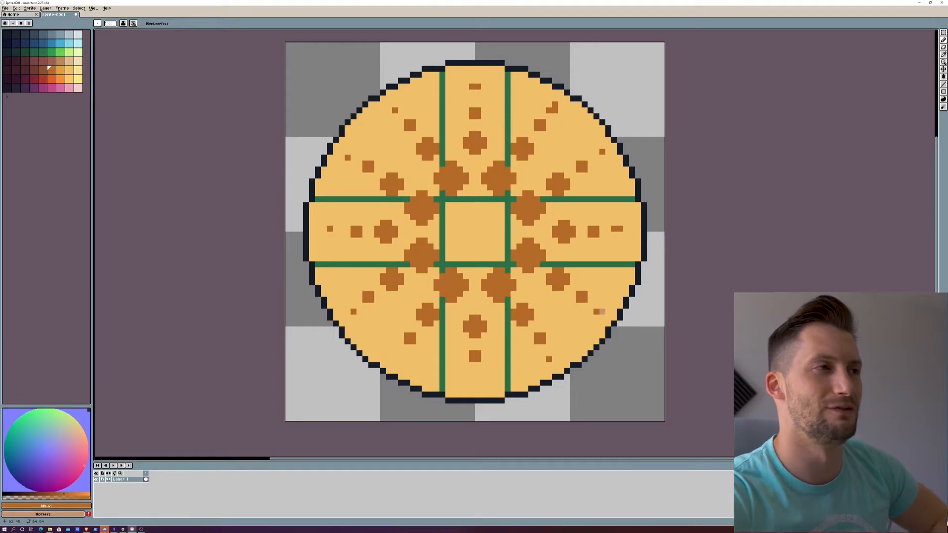
Step: Overpaint the misplaced lower-right and lower-left pixels with the secondary colour, and redraw the lower-left dot one pixel further out
{"action": "right_click", "coordinate": [600, 312]}
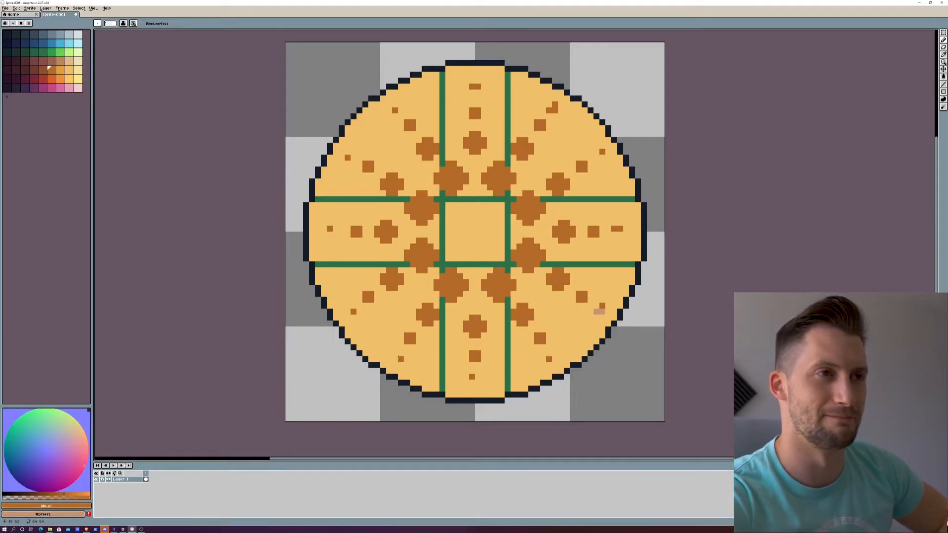
{"action": "right_click", "coordinate": [353, 312]}
{"action": "left_click", "coordinate": [347, 311]}
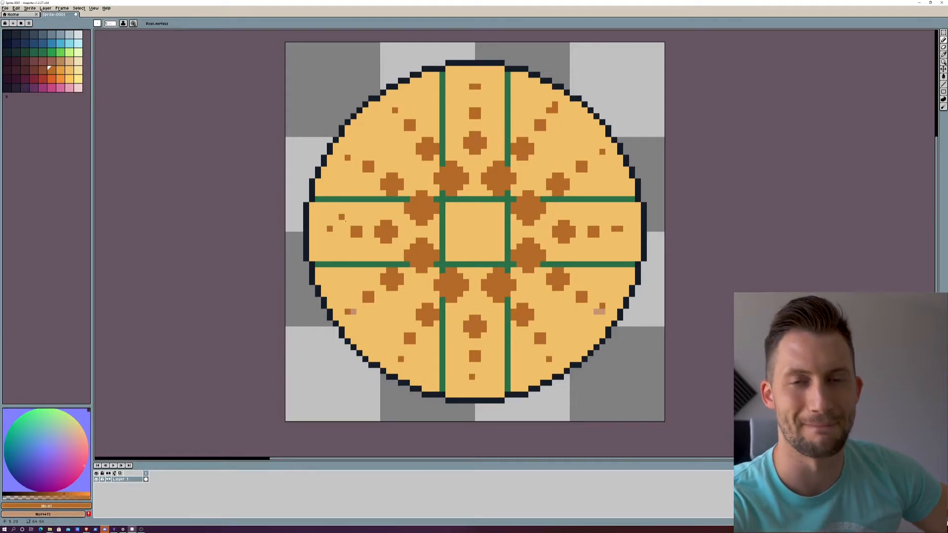
{"action": "left_click", "coordinate": [345, 300], "text": "alt"}
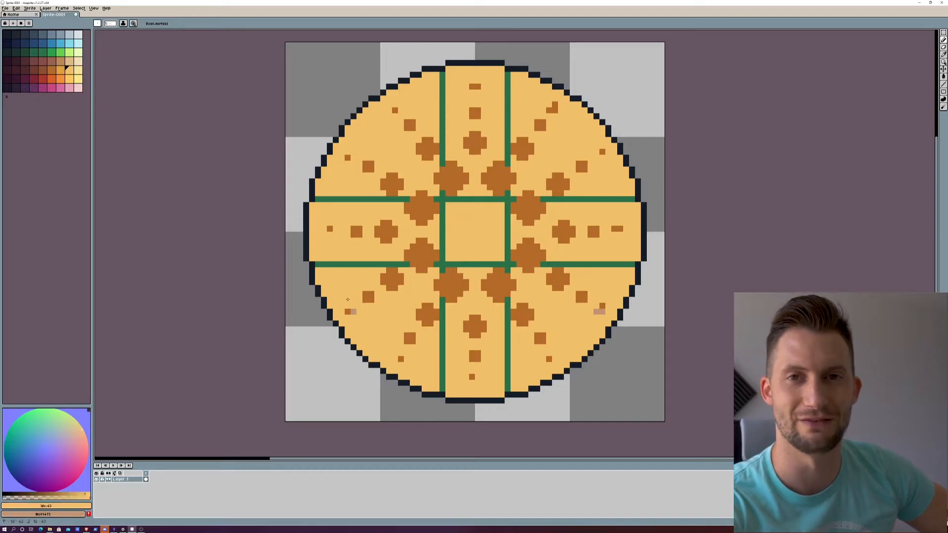
Step: Paint over the stray pixels beside the outermost lower-left, lower-right and right dots with the sand colour
{"action": "left_click", "coordinate": [354, 312]}
{"action": "left_click_drag", "start_coordinate": [597, 311], "coordinate": [602, 311]}
{"action": "left_click", "coordinate": [620, 228]}
Step: Paint over all the green guide lines with the sand colour, leaving only the brown dots on the disc
{"action": "left_click", "coordinate": [49, 68]}
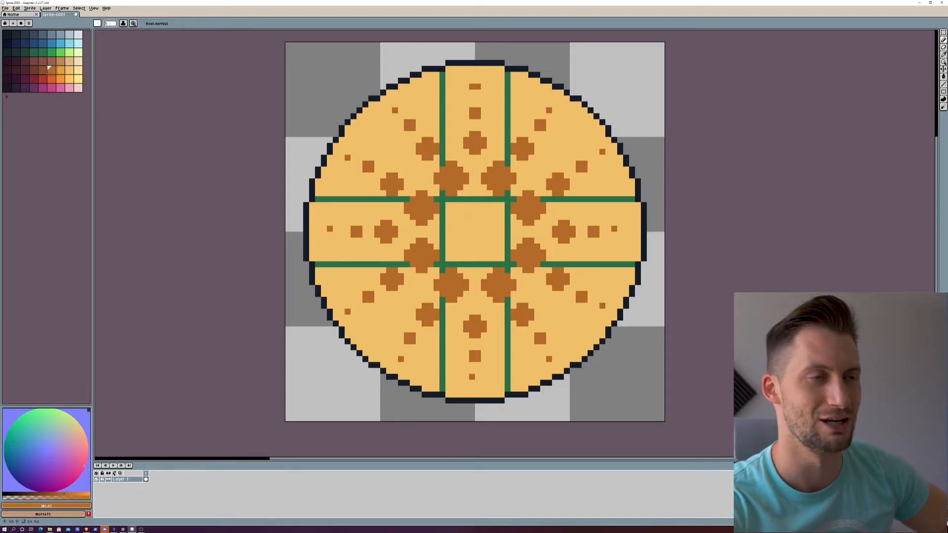
{"action": "left_click", "coordinate": [67, 68]}
{"action": "mouse_move", "coordinate": [316, 199]}
{"action": "left_mouse_down"}
{"action": "mouse_move", "coordinate": [507, 194]}
{"action": "mouse_move", "coordinate": [442, 202]}
{"action": "mouse_move", "coordinate": [441, 266]}
{"action": "mouse_move", "coordinate": [514, 264]}
{"action": "left_mouse_up"}
{"action": "left_click_drag", "start_coordinate": [507, 202], "coordinate": [507, 274]}
{"action": "left_click_drag", "start_coordinate": [410, 264], "coordinate": [314, 264]}
{"action": "left_click_drag", "start_coordinate": [441, 296], "coordinate": [442, 392]}
{"action": "left_click_drag", "start_coordinate": [507, 296], "coordinate": [507, 392]}
{"action": "left_click_drag", "start_coordinate": [540, 264], "coordinate": [635, 264]}
{"action": "left_click_drag", "start_coordinate": [540, 198], "coordinate": [636, 198]}
{"action": "left_click_drag", "start_coordinate": [443, 74], "coordinate": [443, 165]}
{"action": "left_click_drag", "start_coordinate": [507, 74], "coordinate": [507, 165]}
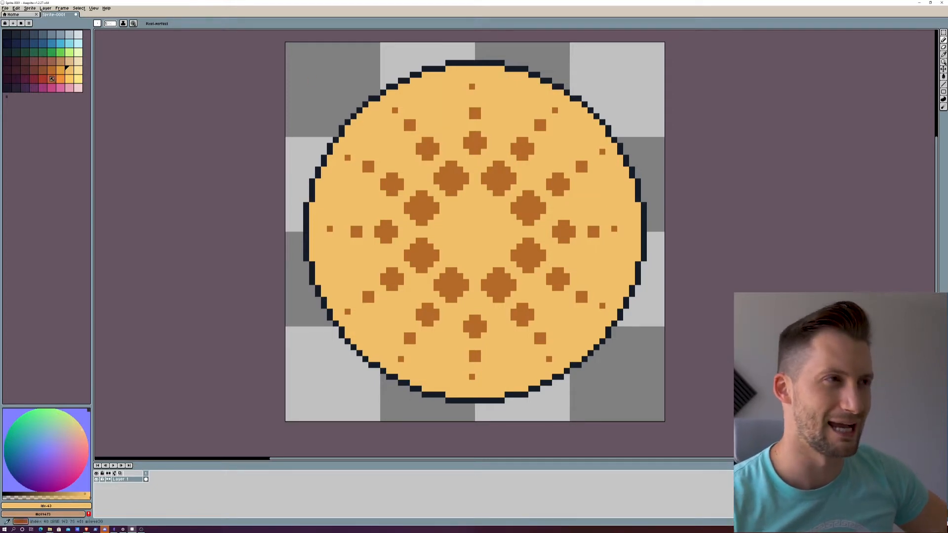
Step: Add a pale-yellow highlight pixel beside each outermost single-pixel brown dot
{"action": "key", "text": "]"}
{"action": "left_click", "coordinate": [478, 87]}
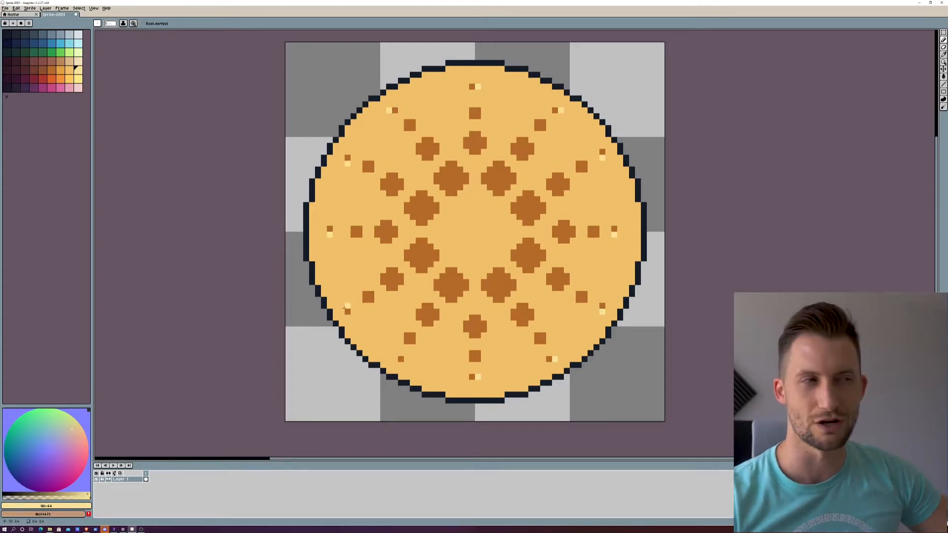
{"action": "right_click", "coordinate": [602, 311], "text": "alt"}
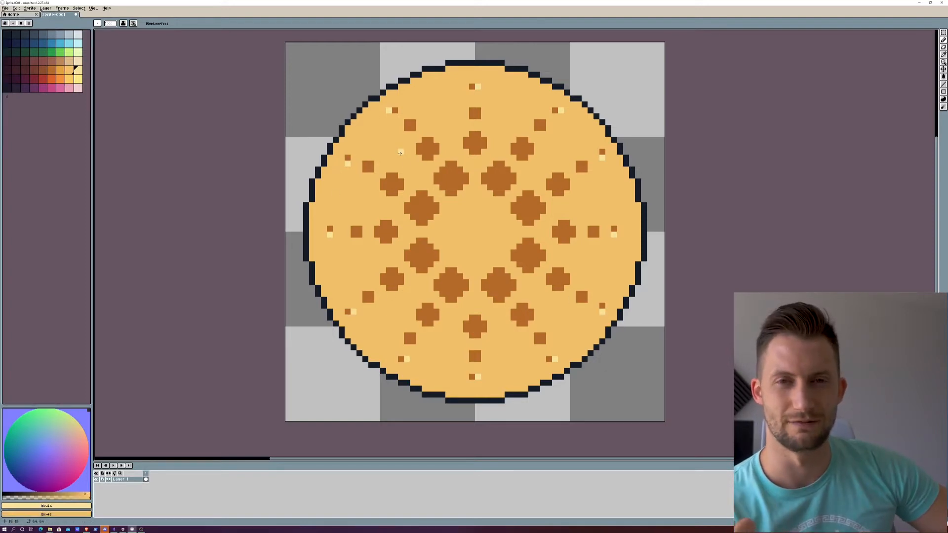
Step: Paint over the dark outline all around the disc with the sand colour
{"action": "mouse_move", "coordinate": [306, 197]}
{"action": "left_mouse_down"}
{"action": "mouse_move", "coordinate": [309, 266]}
{"action": "mouse_move", "coordinate": [329, 317]}
{"action": "mouse_move", "coordinate": [370, 364]}
{"action": "mouse_move", "coordinate": [414, 389]}
{"action": "mouse_move", "coordinate": [488, 405]}
{"action": "mouse_move", "coordinate": [585, 365]}
{"action": "mouse_move", "coordinate": [607, 330]}
{"action": "left_mouse_up"}
{"action": "left_click_drag", "start_coordinate": [632, 291], "coordinate": [637, 178]}
{"action": "mouse_move", "coordinate": [312, 201]}
{"action": "left_mouse_down"}
{"action": "mouse_move", "coordinate": [364, 106]}
{"action": "mouse_move", "coordinate": [454, 62]}
{"action": "mouse_move", "coordinate": [523, 71]}
{"action": "mouse_move", "coordinate": [560, 89]}
{"action": "mouse_move", "coordinate": [600, 125]}
{"action": "mouse_move", "coordinate": [634, 176]}
{"action": "left_mouse_up"}
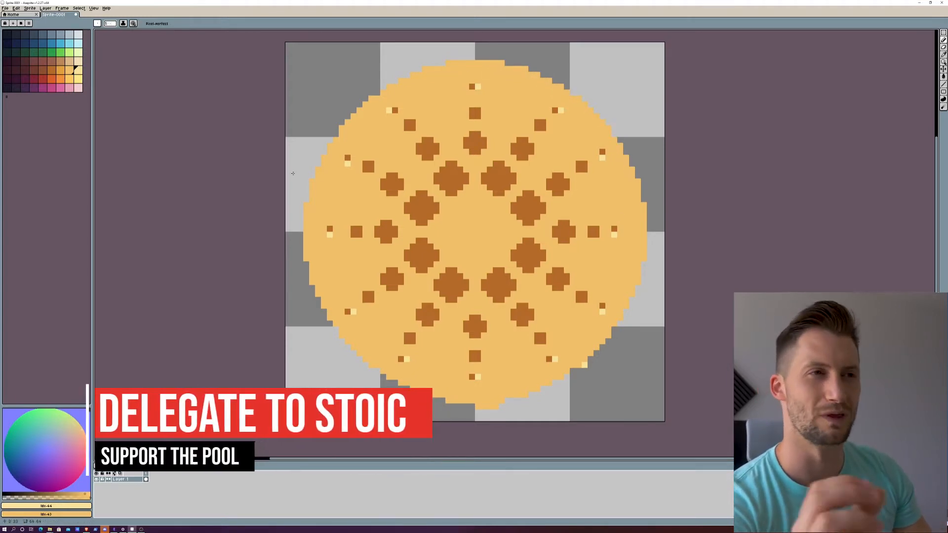
Step: Shade the upper-left innermost dot with pale-yellow upper-right highlights, orange inner shading and a sand centre, and highlight the dots on the left axis
{"action": "left_click_drag", "start_coordinate": [353, 229], "coordinate": [395, 235]}
{"action": "left_click_drag", "start_coordinate": [389, 229], "coordinate": [379, 229]}
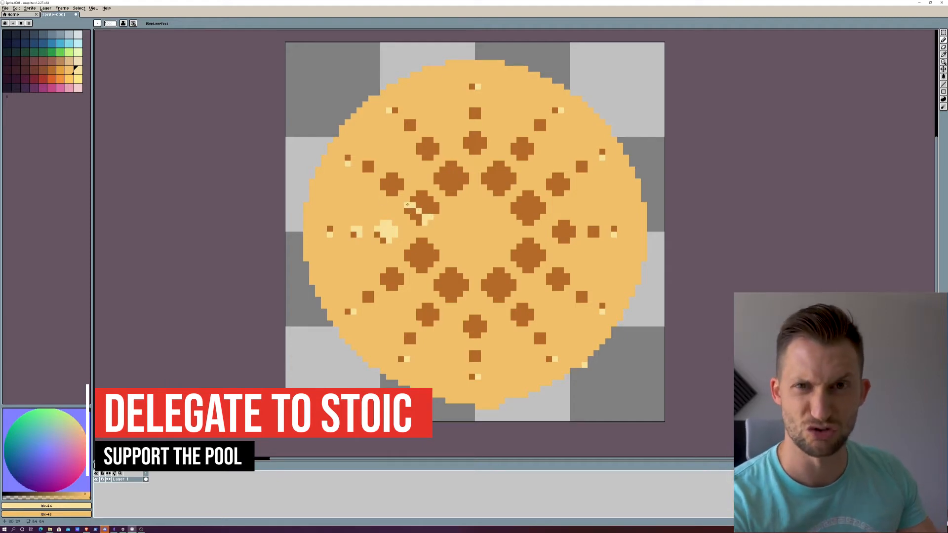
{"action": "mouse_move", "coordinate": [407, 204]}
{"action": "left_mouse_down"}
{"action": "mouse_move", "coordinate": [420, 210]}
{"action": "mouse_move", "coordinate": [428, 197]}
{"action": "mouse_move", "coordinate": [416, 211]}
{"action": "mouse_move", "coordinate": [424, 202]}
{"action": "left_mouse_up"}
{"action": "left_click", "coordinate": [60, 70]}
{"action": "left_click", "coordinate": [70, 71]}
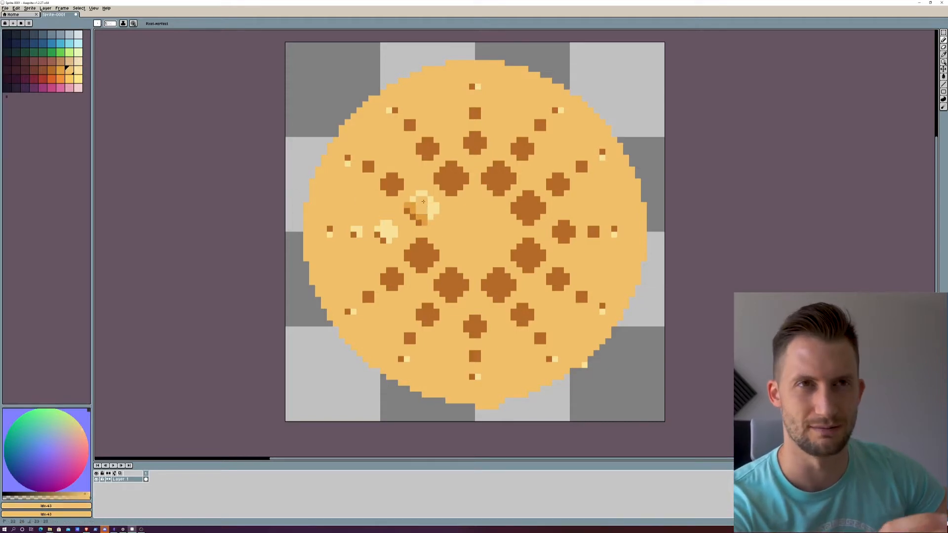
Step: Shade the second-ring dot on the left axis with orange along its lower-left edge and a sand centre
{"action": "right_click", "coordinate": [61, 70]}
{"action": "right_click", "coordinate": [52, 70]}
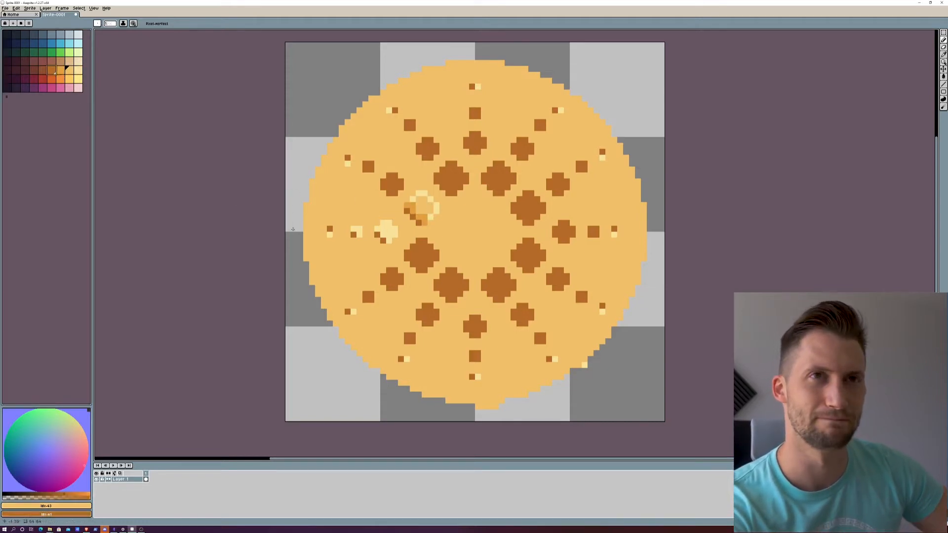
{"action": "left_click", "coordinate": [60, 70]}
{"action": "right_click", "coordinate": [377, 229]}
{"action": "right_click", "coordinate": [60, 71]}
{"action": "left_click", "coordinate": [78, 70]}
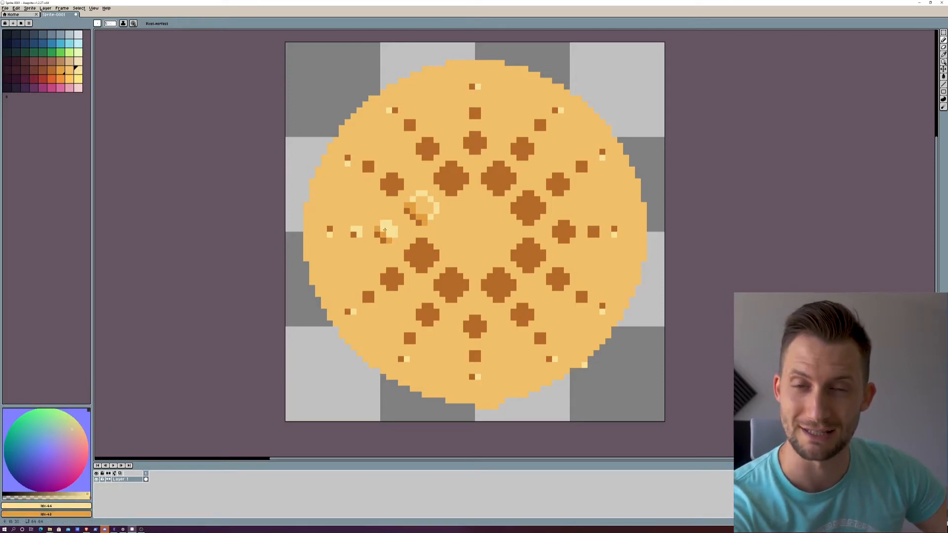
{"action": "key", "text": "bracketleft"}
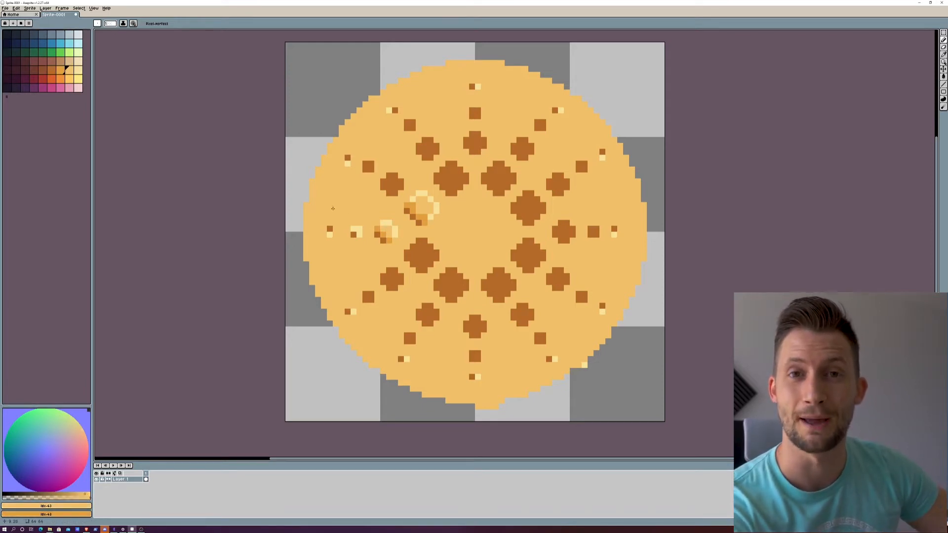
Step: Shade the lower-left innermost dot with orange and sand, and add orange pixels to the small square dots of the third ring
{"action": "scroll", "coordinate": [333, 208], "scroll_direction": "down", "scroll_amount": 4}
{"action": "scroll", "coordinate": [331, 210], "scroll_direction": "up", "scroll_amount": 2}
{"action": "scroll", "coordinate": [331, 211], "scroll_direction": "down", "scroll_amount": 3}
{"action": "scroll", "coordinate": [330, 214], "scroll_direction": "up", "scroll_amount": 5}
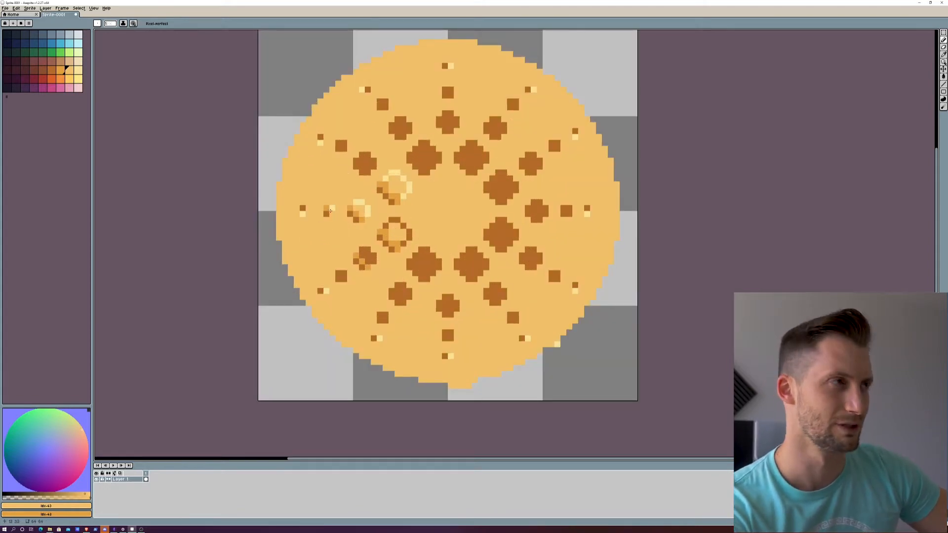
{"action": "scroll", "coordinate": [327, 209], "scroll_direction": "down", "scroll_amount": 3}
{"action": "scroll", "coordinate": [340, 224], "scroll_direction": "up", "scroll_amount": 3}
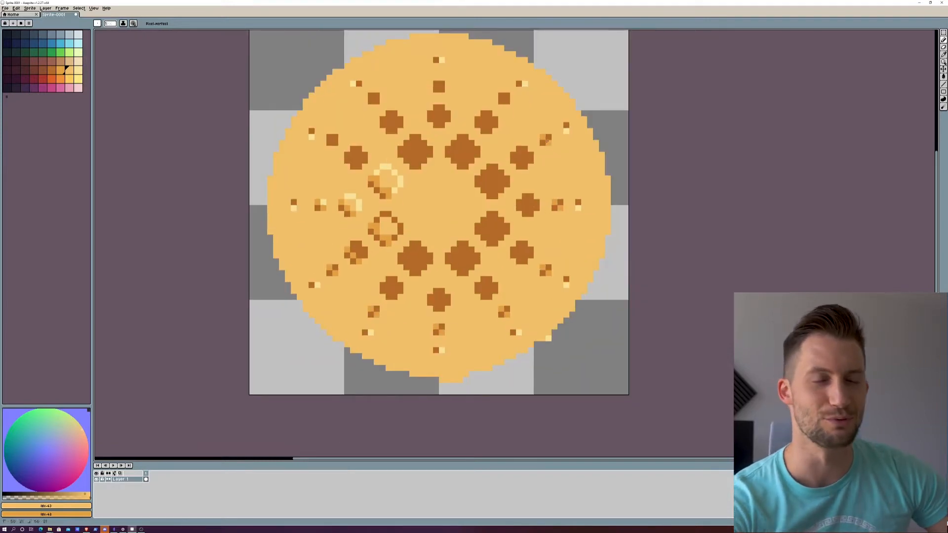
{"action": "left_click", "coordinate": [371, 96]}
{"action": "left_click", "coordinate": [377, 101]}
Step: Fill the centres of the left, lower and right dots in the two inner rings with the sand colour
{"action": "left_click", "coordinate": [347, 159]}
{"action": "left_click", "coordinate": [353, 165]}
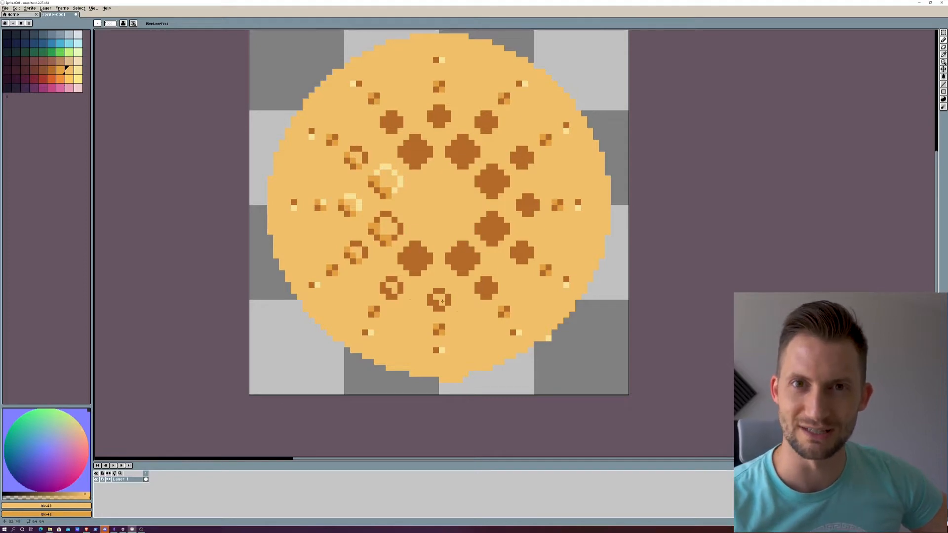
{"action": "left_click", "coordinate": [486, 286]}
{"action": "left_click", "coordinate": [522, 250]}
{"action": "left_click_drag", "start_coordinate": [459, 250], "coordinate": [468, 262]}
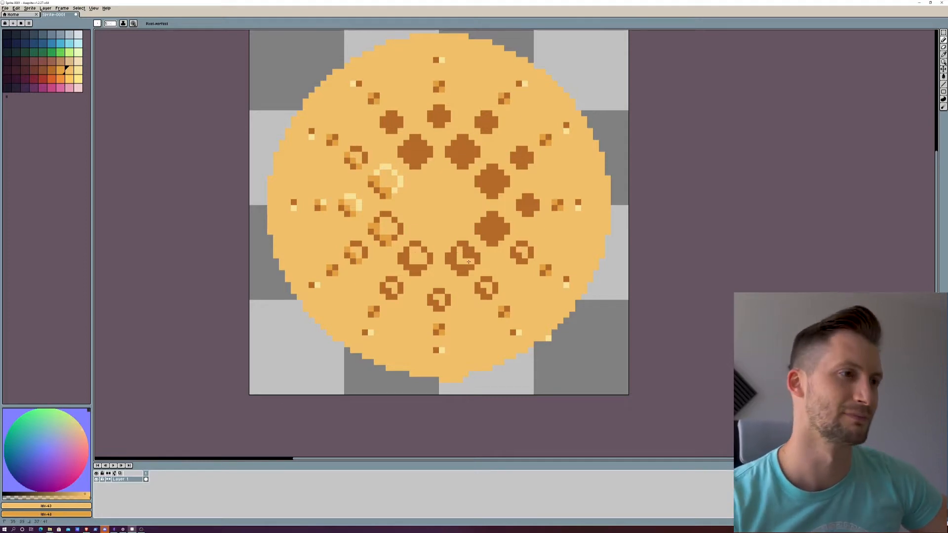
{"action": "mouse_move", "coordinate": [487, 224]}
{"action": "left_mouse_down"}
{"action": "mouse_move", "coordinate": [500, 226]}
{"action": "mouse_move", "coordinate": [495, 220]}
{"action": "left_mouse_up"}
{"action": "left_click_drag", "start_coordinate": [524, 203], "coordinate": [530, 207]}
Step: Add orange shading inside the lower-left edges of the hollowed right and lower dots
{"action": "right_click", "coordinate": [525, 208]}
{"action": "right_click", "coordinate": [520, 203]}
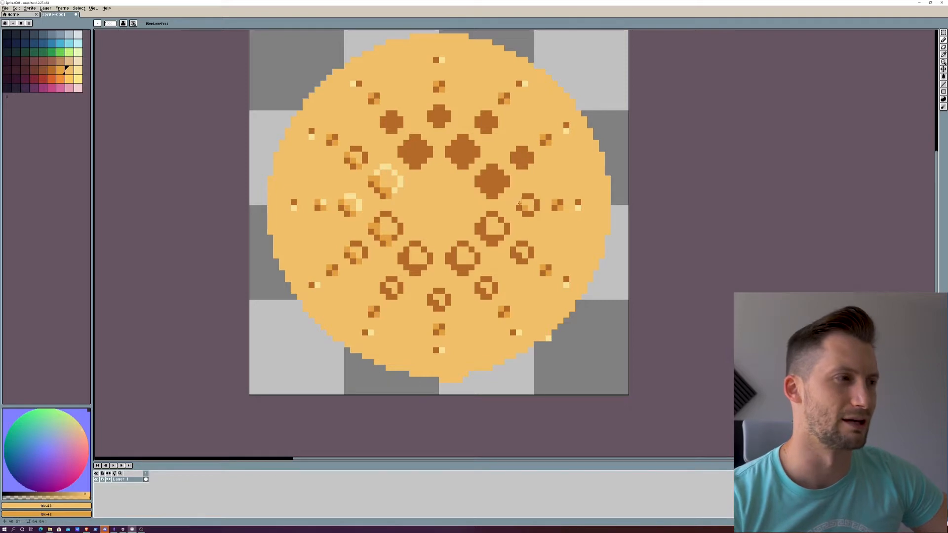
{"action": "left_click_drag", "start_coordinate": [513, 250], "coordinate": [525, 262]}
{"action": "right_click", "coordinate": [478, 285]}
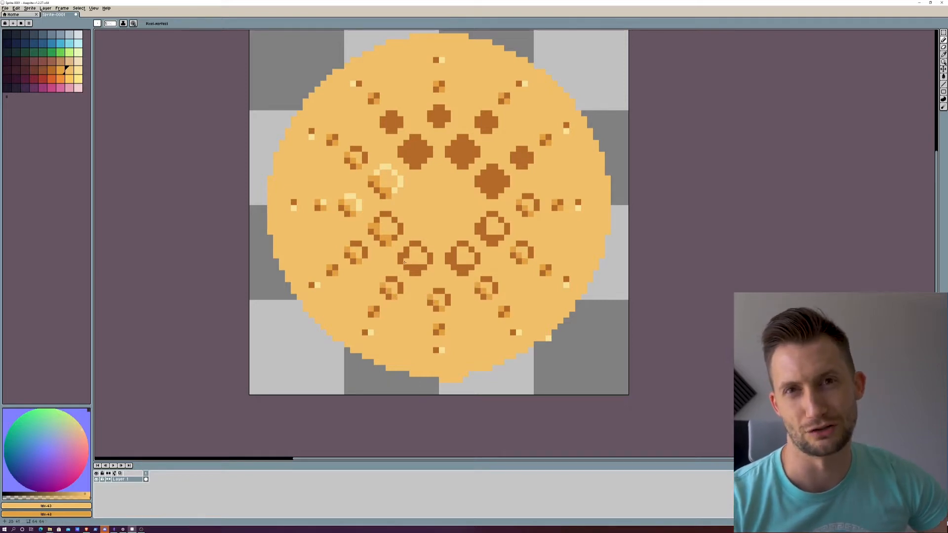
{"action": "left_click_drag", "start_coordinate": [460, 267], "coordinate": [466, 273]}
Step: Add orange shading along the lower-left parts of the upper dots in the two inner rings
{"action": "scroll", "coordinate": [422, 194], "scroll_direction": "up", "scroll_amount": 1}
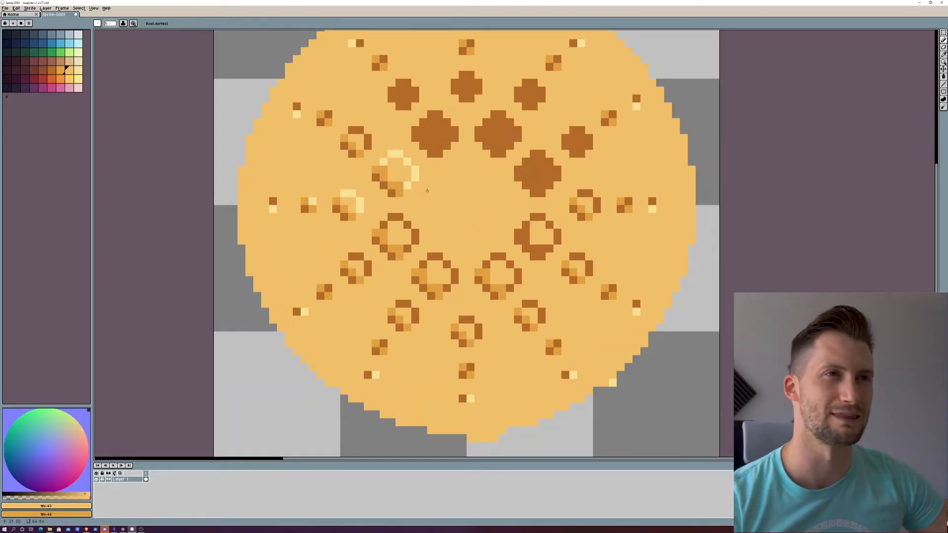
{"action": "mouse_move", "coordinate": [442, 190]}
{"action": "left_mouse_down"}
{"action": "mouse_move", "coordinate": [453, 218]}
{"action": "mouse_move", "coordinate": [428, 220]}
{"action": "left_mouse_up"}
{"action": "right_click", "coordinate": [376, 120]}
{"action": "right_click", "coordinate": [385, 128]}
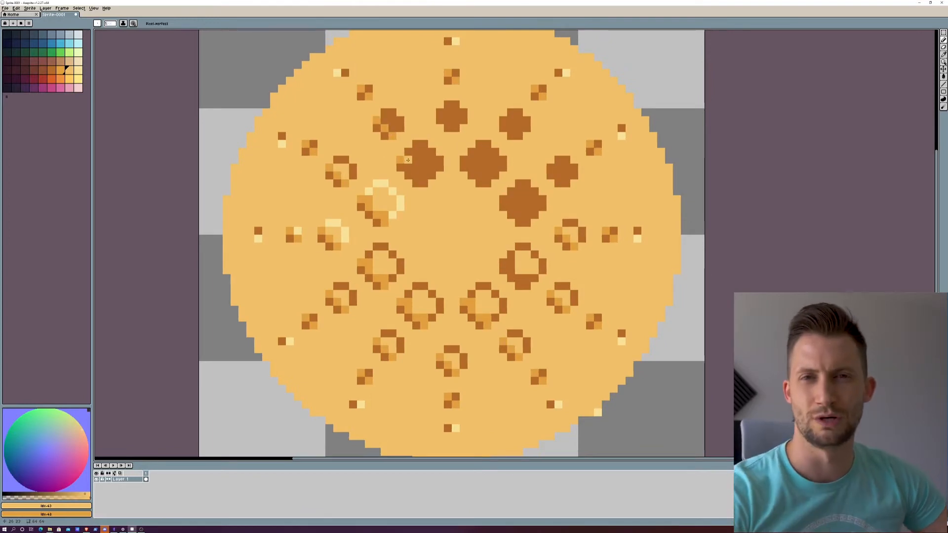
{"action": "left_click_drag", "start_coordinate": [408, 160], "coordinate": [424, 175]}
{"action": "right_click", "coordinate": [424, 184]}
{"action": "left_click_drag", "start_coordinate": [440, 113], "coordinate": [456, 128]}
{"action": "right_click", "coordinate": [464, 160]}
{"action": "left_click_drag", "start_coordinate": [471, 160], "coordinate": [487, 168]}
{"action": "right_click", "coordinate": [479, 175]}
{"action": "right_click", "coordinate": [487, 184]}
Step: Fill the centres of the upper and upper-right dots in the two inner rings with the sand colour
{"action": "left_click_drag", "start_coordinate": [416, 152], "coordinate": [432, 168]}
{"action": "left_click_drag", "start_coordinate": [384, 120], "coordinate": [393, 127]}
{"action": "left_click_drag", "start_coordinate": [448, 112], "coordinate": [518, 128]}
{"action": "left_click_drag", "start_coordinate": [559, 168], "coordinate": [565, 173]}
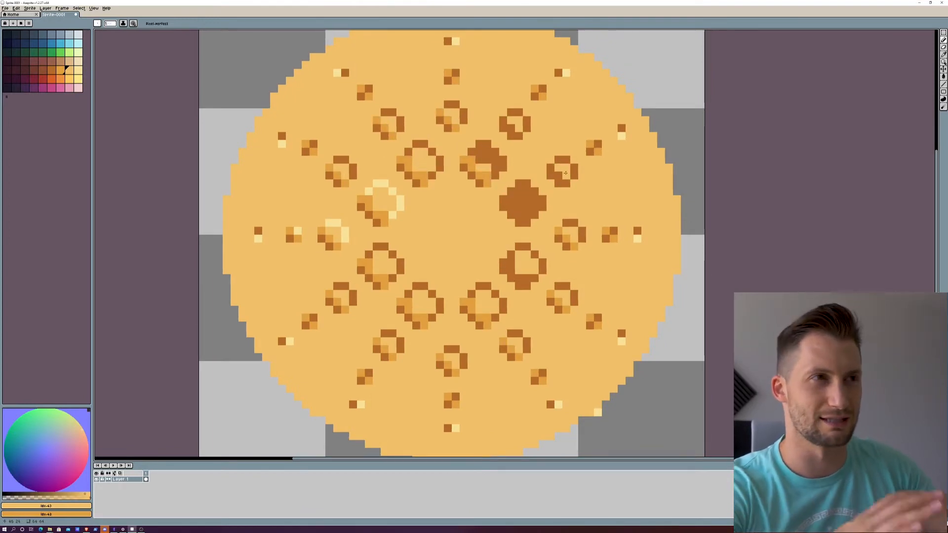
{"action": "mouse_move", "coordinate": [519, 192]}
{"action": "left_mouse_down"}
{"action": "mouse_move", "coordinate": [535, 201]}
{"action": "mouse_move", "coordinate": [527, 191]}
{"action": "left_mouse_up"}
{"action": "mouse_move", "coordinate": [479, 160]}
{"action": "left_mouse_down"}
{"action": "mouse_move", "coordinate": [504, 120]}
{"action": "mouse_move", "coordinate": [558, 174]}
{"action": "mouse_move", "coordinate": [509, 201]}
{"action": "mouse_move", "coordinate": [527, 223]}
{"action": "left_mouse_up"}
Step: Shade the lower-left edges of the upper-right second-ring dots and the lower-right innermost dot with orange
{"action": "right_click", "coordinate": [503, 120]}
{"action": "right_click", "coordinate": [518, 136]}
{"action": "right_click", "coordinate": [550, 167]}
{"action": "right_click", "coordinate": [558, 174]}
{"action": "left_click_drag", "start_coordinate": [503, 259], "coordinate": [532, 286]}
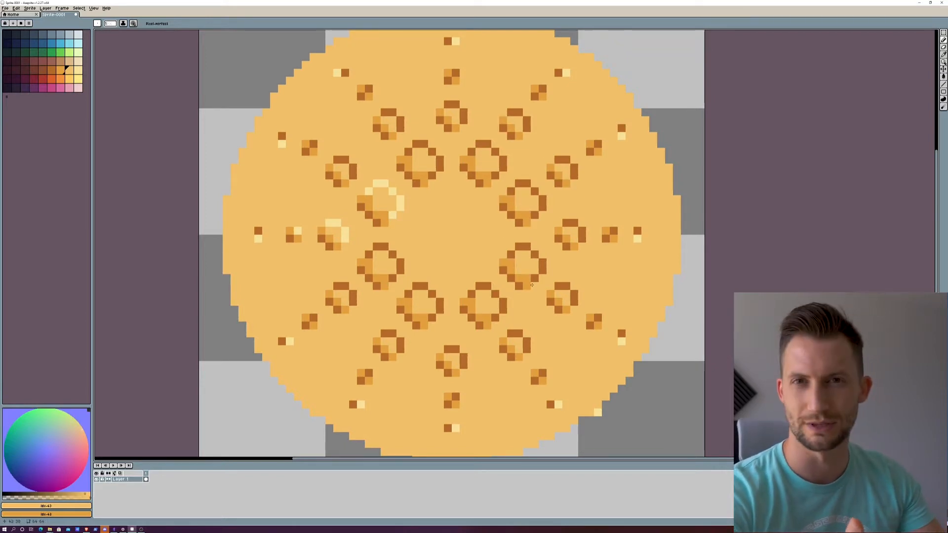
Step: Recolour the upper-right edges of the left dots, lower innermost dots and small third-ring dots in pale yellow
{"action": "scroll", "coordinate": [532, 284], "scroll_direction": "down", "scroll_amount": 6}
{"action": "scroll", "coordinate": [473, 222], "scroll_direction": "up", "scroll_amount": 4}
{"action": "left_click", "coordinate": [78, 70]}
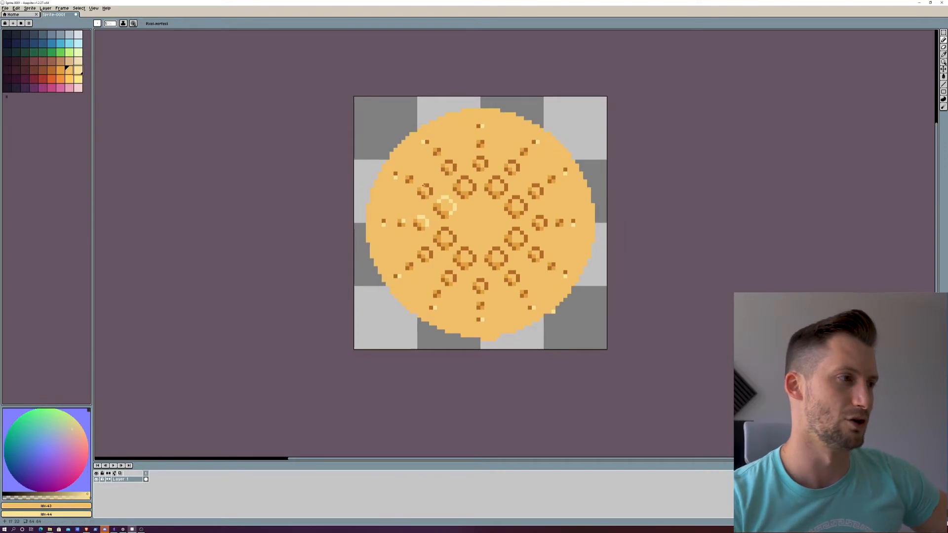
{"action": "left_click_drag", "start_coordinate": [424, 185], "coordinate": [430, 193]}
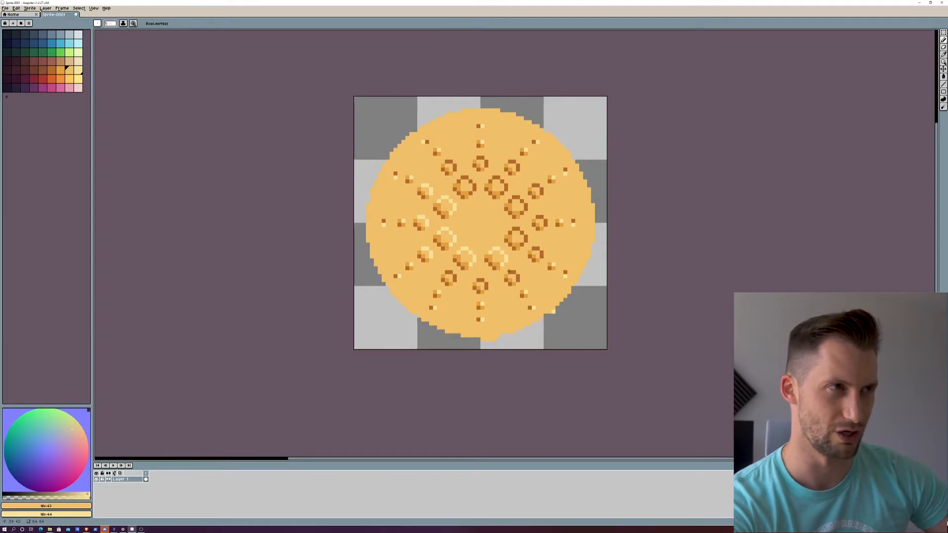
{"action": "scroll", "coordinate": [480, 222], "scroll_direction": "up", "scroll_amount": 2}
{"action": "scroll", "coordinate": [480, 226], "scroll_direction": "down", "scroll_amount": 5}
{"action": "scroll", "coordinate": [466, 241], "scroll_direction": "up", "scroll_amount": 5}
Step: Paint pale-yellow highlights on the upper-right edges of the lower and right dots in the two inner rings
{"action": "left_click_drag", "start_coordinate": [458, 269], "coordinate": [517, 293]}
{"action": "left_click_drag", "start_coordinate": [552, 270], "coordinate": [564, 281]}
{"action": "left_click_drag", "start_coordinate": [588, 234], "coordinate": [600, 246]}
{"action": "left_click_drag", "start_coordinate": [558, 204], "coordinate": [571, 228]}
{"action": "left_click_drag", "start_coordinate": [593, 186], "coordinate": [603, 198]}
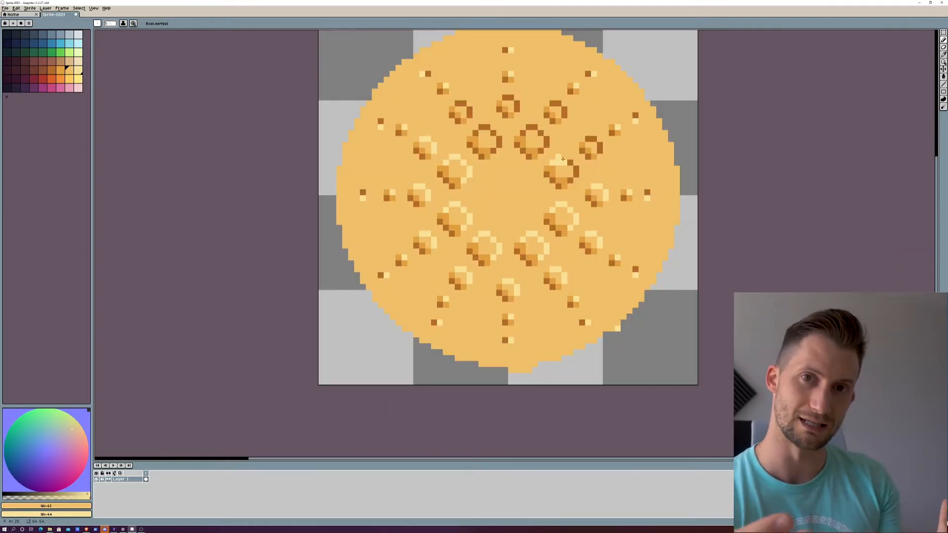
Step: Paint pale-yellow highlights on the upper-right edges of the remaining upper dots in the two inner rings
{"action": "left_click_drag", "start_coordinate": [563, 159], "coordinate": [576, 176]}
{"action": "left_click_drag", "start_coordinate": [555, 103], "coordinate": [565, 117]}
{"action": "left_click_drag", "start_coordinate": [526, 125], "coordinate": [547, 143]}
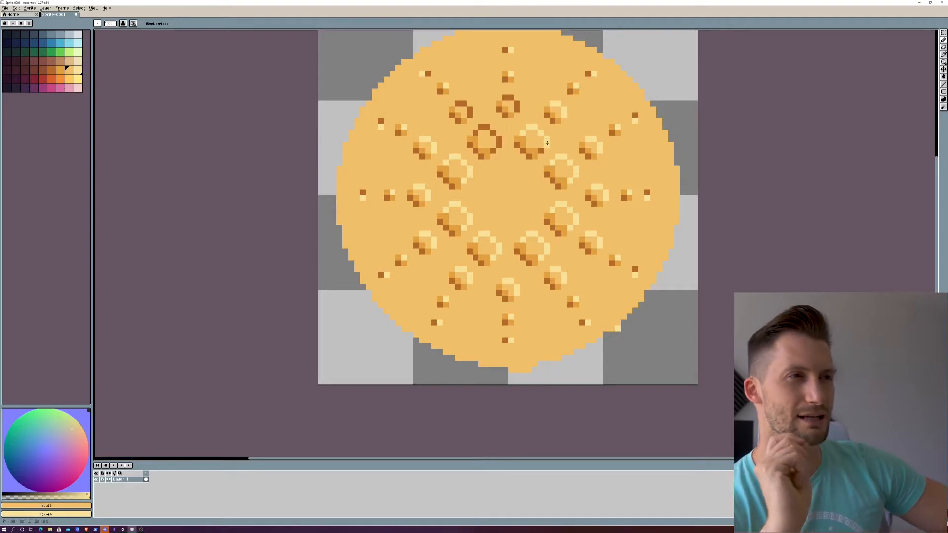
{"action": "left_click_drag", "start_coordinate": [481, 129], "coordinate": [500, 147]}
{"action": "left_click_drag", "start_coordinate": [463, 105], "coordinate": [465, 108]}
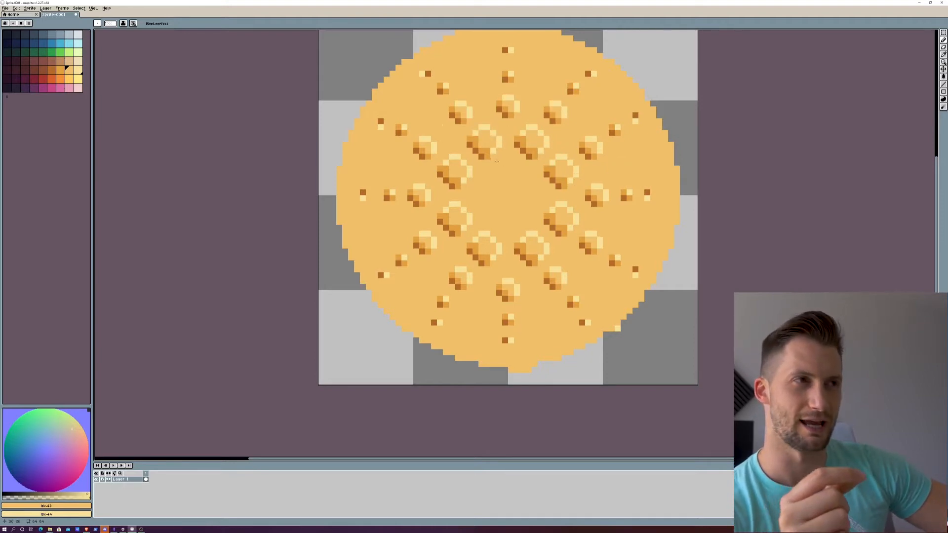
{"action": "scroll", "coordinate": [496, 138], "scroll_direction": "down", "scroll_amount": 1}
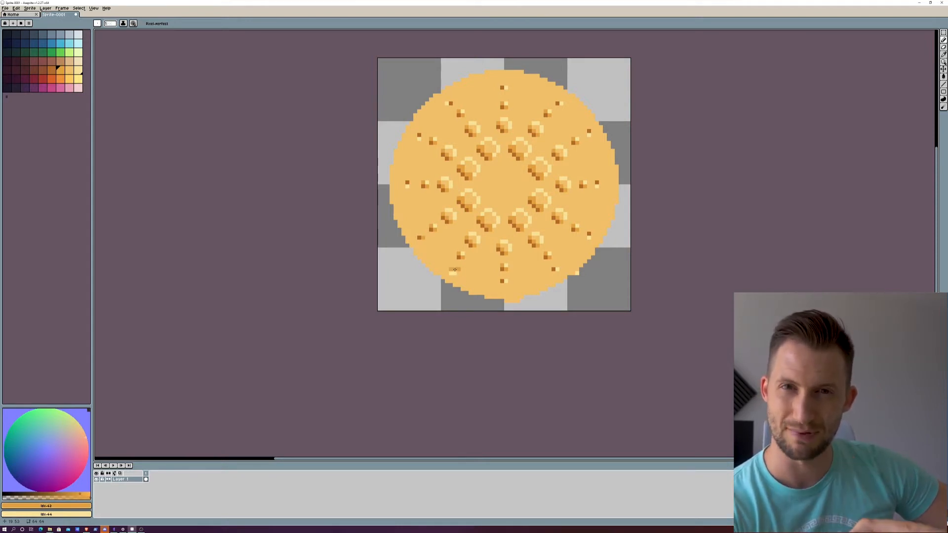
Step: Undo the last pixel edit and redraw the lower-left outermost dot as a brown pixel with an orange pixel to its right
{"action": "key", "text": "ctrl+z"}
{"action": "left_click", "coordinate": [68, 69]}
{"action": "left_click", "coordinate": [52, 71]}
{"action": "right_click", "coordinate": [59, 72]}
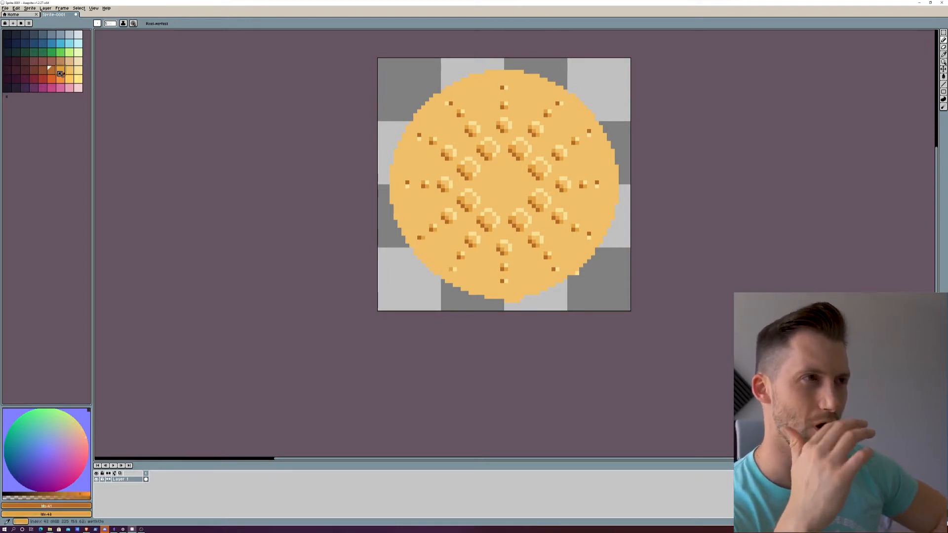
{"action": "left_click", "coordinate": [58, 72]}
{"action": "left_click", "coordinate": [450, 272]}
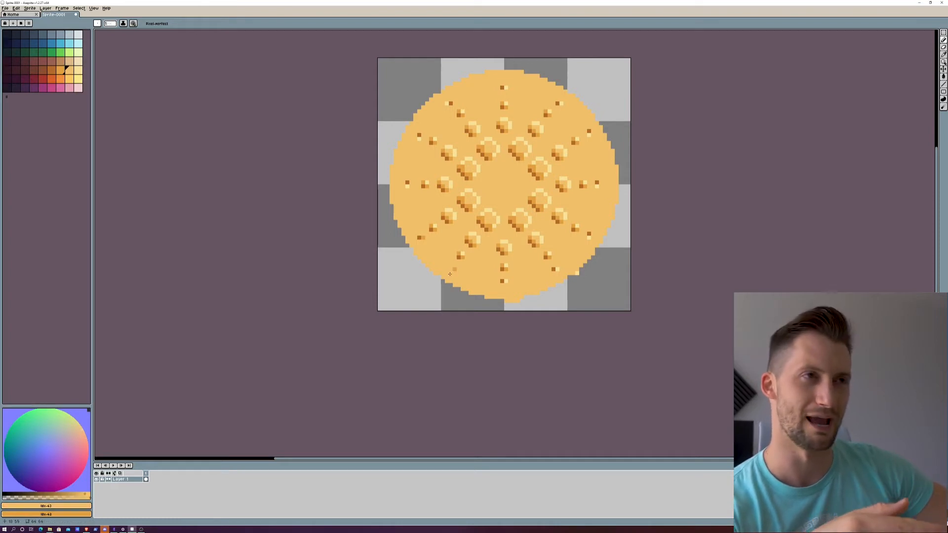
{"action": "left_click", "coordinate": [51, 71]}
{"action": "left_click", "coordinate": [450, 270]}
{"action": "left_click", "coordinate": [68, 72]}
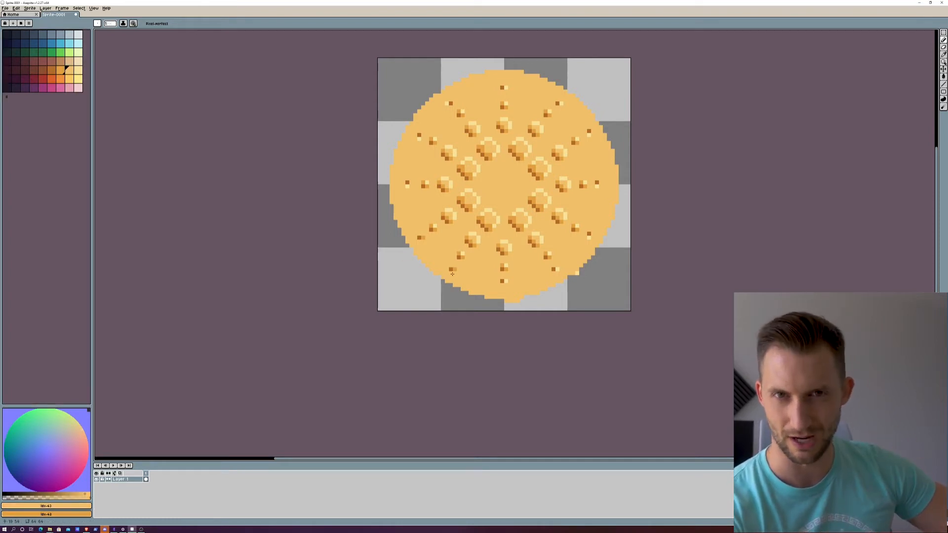
Step: Recolour the other outermost dots as two-pixel pairs using orange, brown and pale yellow
{"action": "left_click", "coordinate": [60, 72]}
{"action": "left_click", "coordinate": [407, 182]}
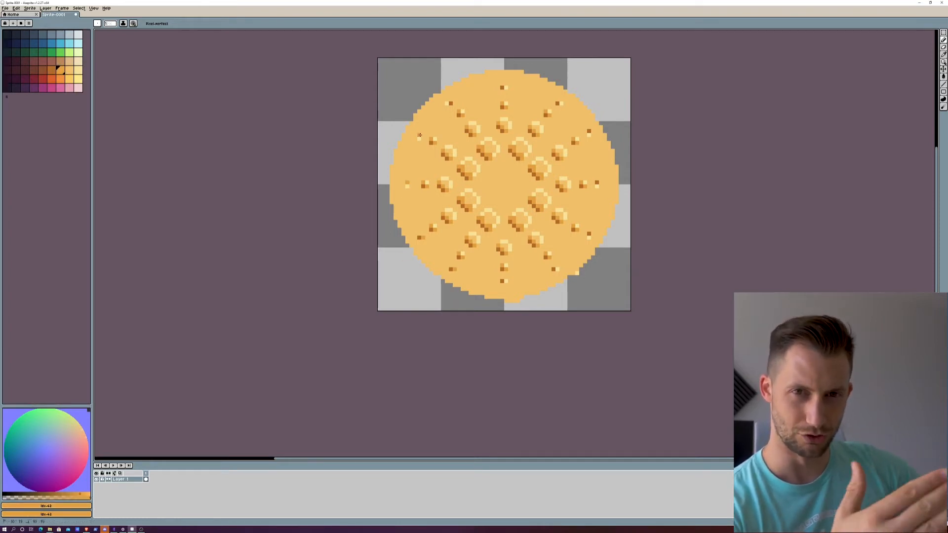
{"action": "left_click", "coordinate": [419, 135]}
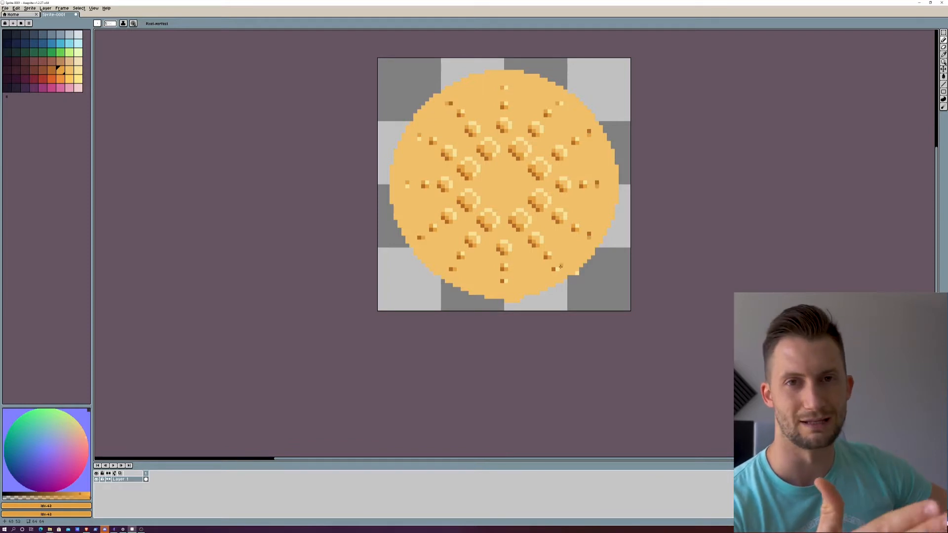
{"action": "left_click", "coordinate": [50, 70]}
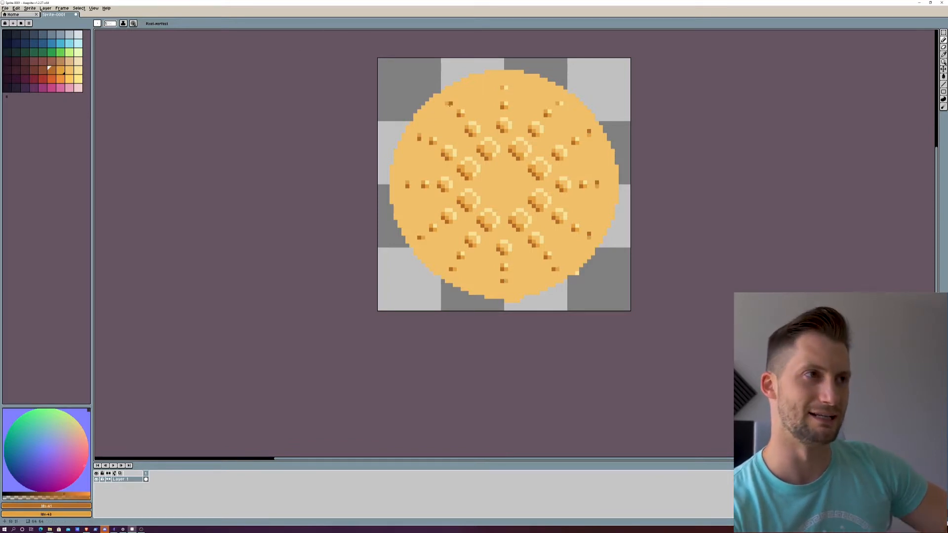
{"action": "left_click", "coordinate": [76, 69]}
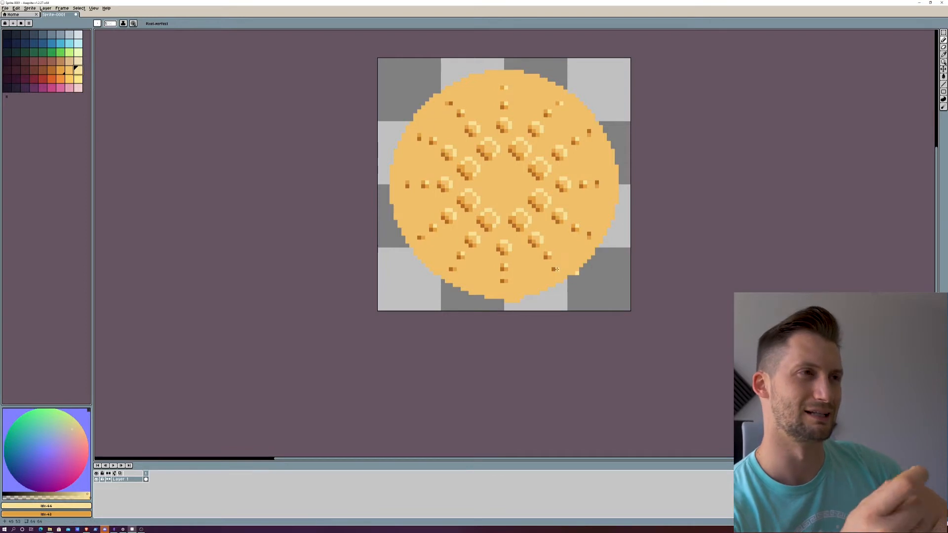
{"action": "left_click", "coordinate": [419, 134]}
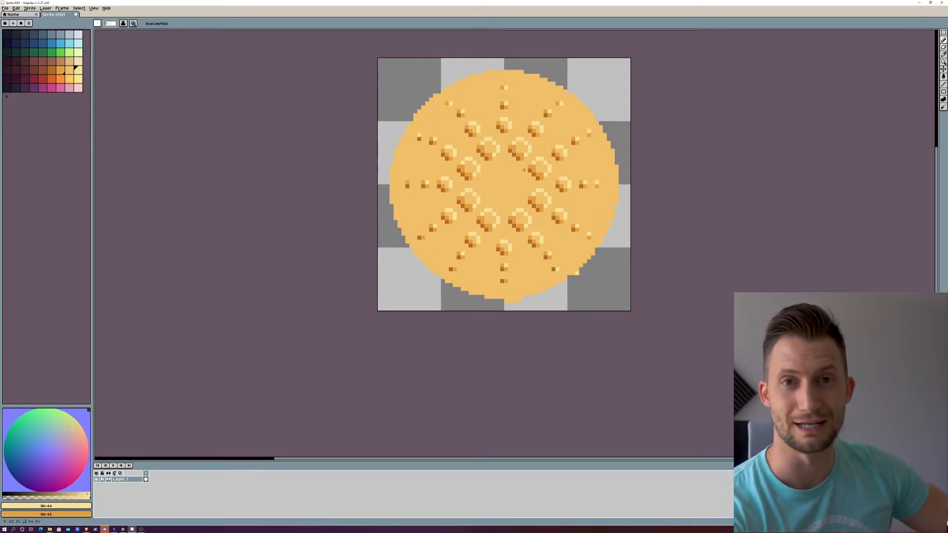
Step: Draw a dark outline around the disc's left side, lower-left edge, top and upper-right edge
{"action": "scroll", "coordinate": [422, 156], "scroll_direction": "down", "scroll_amount": 4}
{"action": "scroll", "coordinate": [412, 222], "scroll_direction": "up", "scroll_amount": 4}
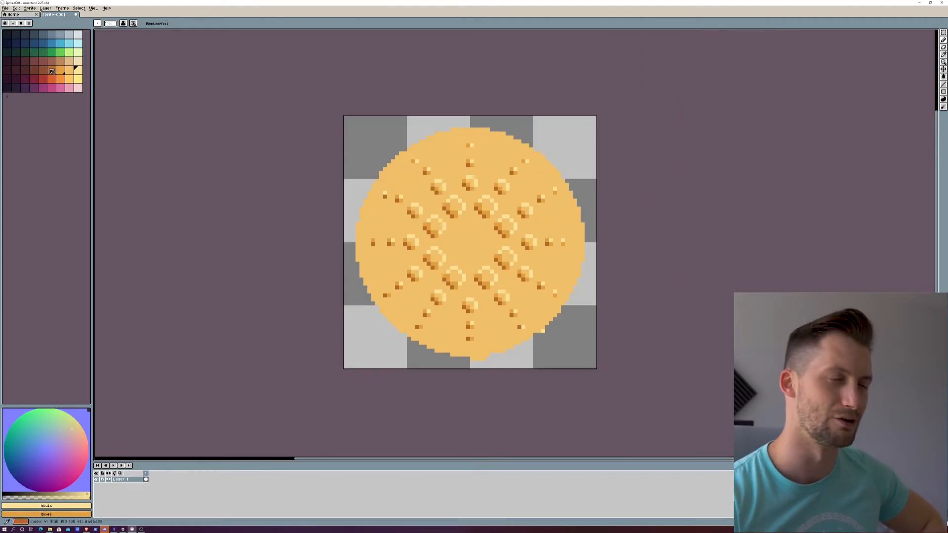
{"action": "left_click", "coordinate": [7, 34]}
{"action": "left_click_drag", "start_coordinate": [358, 221], "coordinate": [361, 204]}
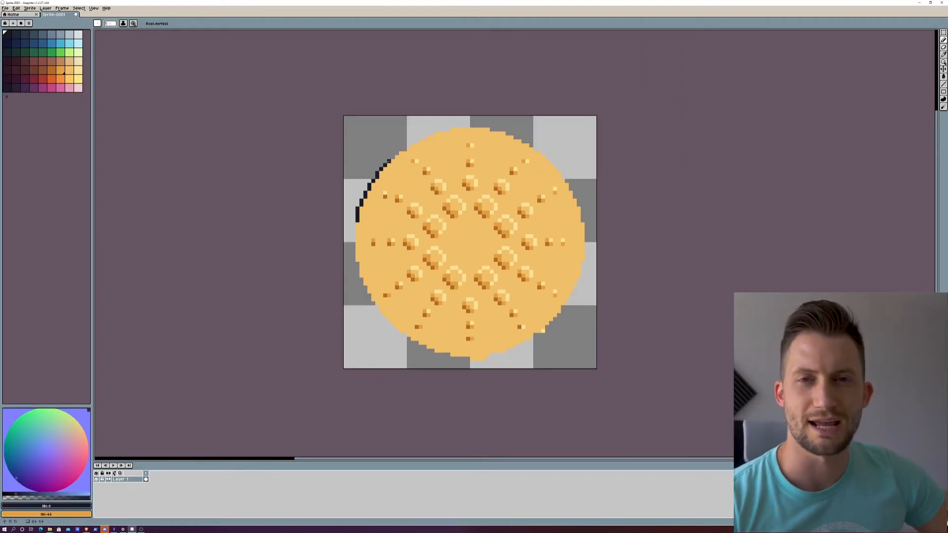
{"action": "left_click_drag", "start_coordinate": [356, 222], "coordinate": [352, 258]}
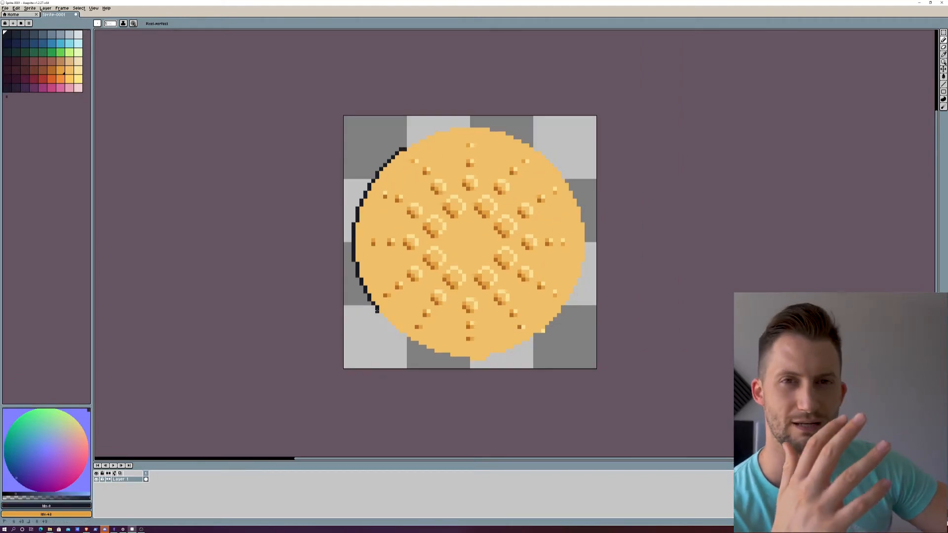
{"action": "left_click_drag", "start_coordinate": [376, 310], "coordinate": [409, 342]}
{"action": "mouse_move", "coordinate": [420, 137]}
{"action": "left_mouse_down"}
{"action": "mouse_move", "coordinate": [485, 126]}
{"action": "mouse_move", "coordinate": [515, 134]}
{"action": "left_mouse_up"}
{"action": "left_click_drag", "start_coordinate": [554, 162], "coordinate": [568, 181]}
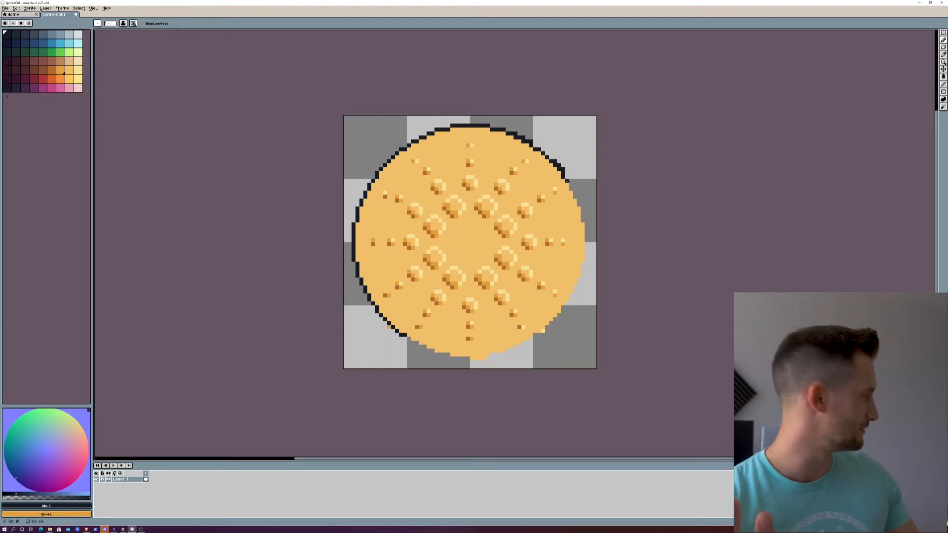
Step: Close the dark outline along the disc's right side and bottom, undoing the first bottom stroke
{"action": "left_click_drag", "start_coordinate": [452, 358], "coordinate": [488, 359]}
{"action": "key", "text": "ctrl+z"}
{"action": "mouse_move", "coordinate": [586, 225]}
{"action": "left_mouse_down"}
{"action": "mouse_move", "coordinate": [588, 261]}
{"action": "mouse_move", "coordinate": [575, 289]}
{"action": "mouse_move", "coordinate": [543, 333]}
{"action": "mouse_move", "coordinate": [508, 351]}
{"action": "left_mouse_up"}
{"action": "left_click", "coordinate": [385, 335]}
{"action": "left_click_drag", "start_coordinate": [440, 358], "coordinate": [411, 341]}
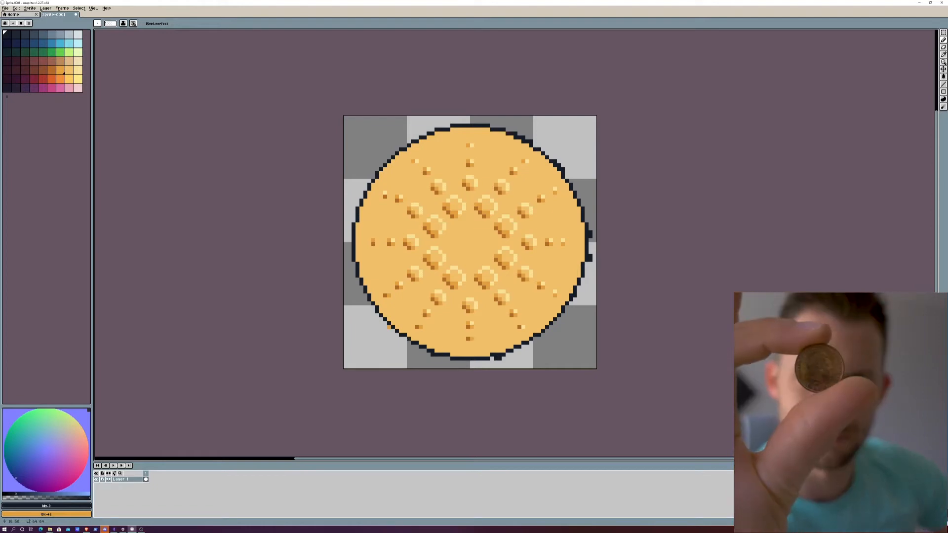
Step: Erase the stray dark pixels outside the outline on the disc's right and upper-right edges
{"action": "left_click", "coordinate": [60, 70]}
{"action": "key", "text": "e"}
{"action": "left_click_drag", "start_coordinate": [599, 232], "coordinate": [598, 257]}
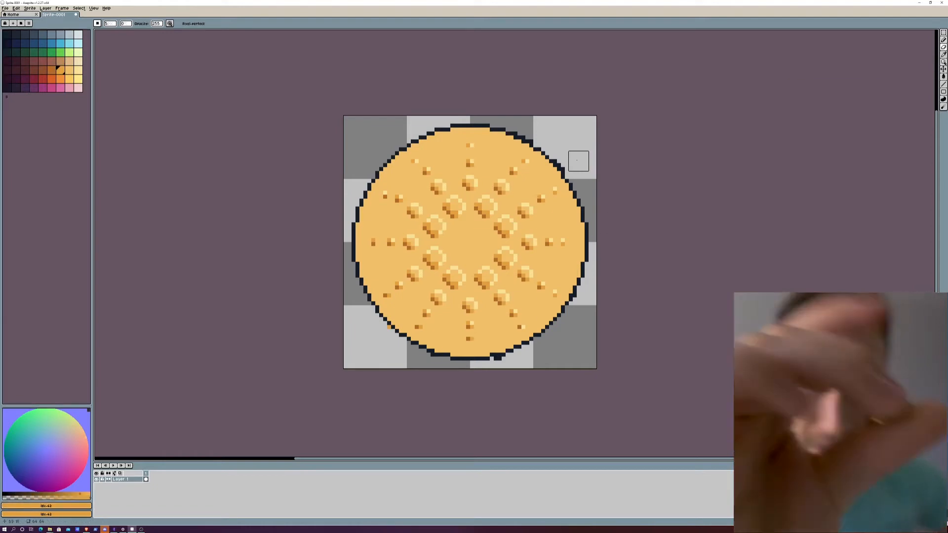
{"action": "left_click_drag", "start_coordinate": [574, 161], "coordinate": [566, 157]}
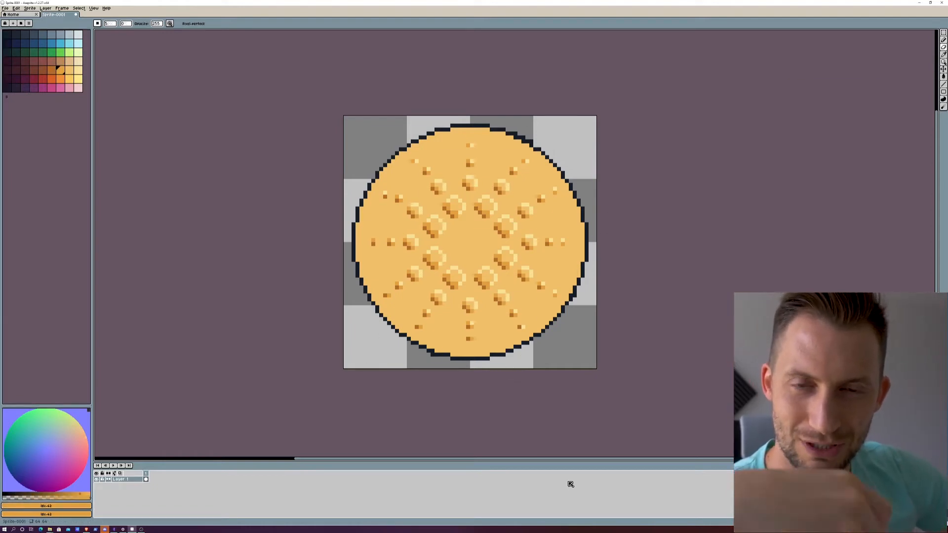
Step: Paint straight brown rim segments just inside the outline at the disc's left, right and top
{"action": "left_click", "coordinate": [51, 70]}
{"action": "key", "text": "b"}
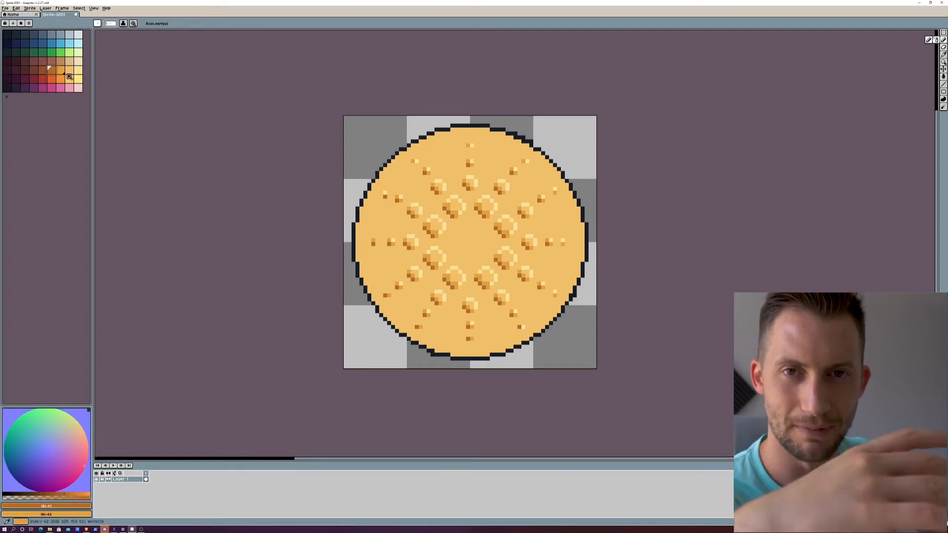
{"action": "left_click_drag", "start_coordinate": [361, 253], "coordinate": [362, 228]}
{"action": "left_click_drag", "start_coordinate": [453, 132], "coordinate": [486, 133]}
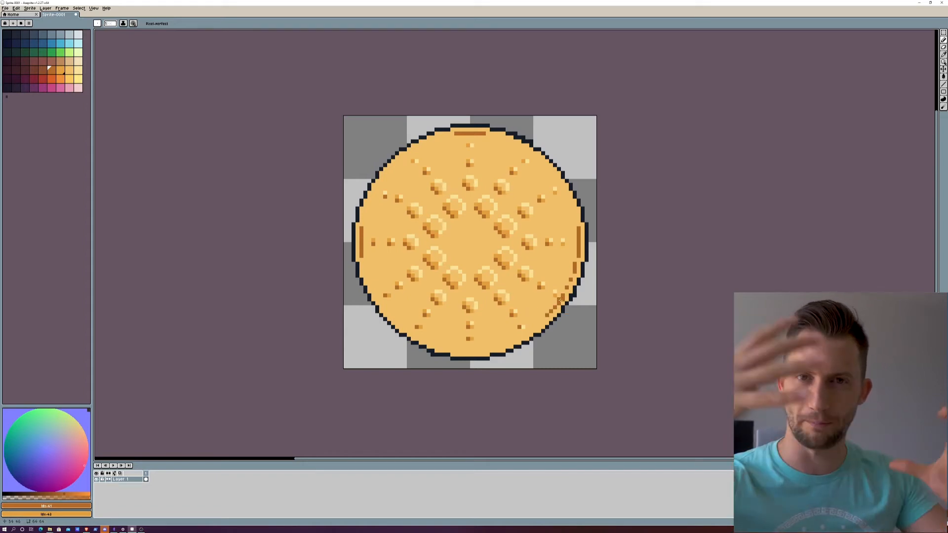
Step: Join the brown rim segments into a continuous inner ring through the lower, upper-left and upper-right curves
{"action": "left_click_drag", "start_coordinate": [364, 261], "coordinate": [367, 275]}
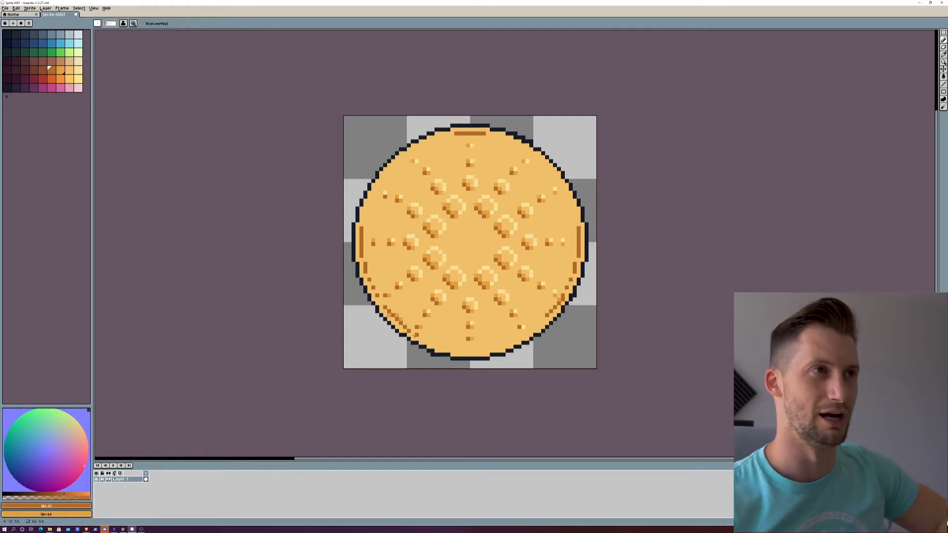
{"action": "mouse_move", "coordinate": [423, 338]}
{"action": "left_mouse_down"}
{"action": "mouse_move", "coordinate": [482, 351]}
{"action": "mouse_move", "coordinate": [508, 343]}
{"action": "left_mouse_up"}
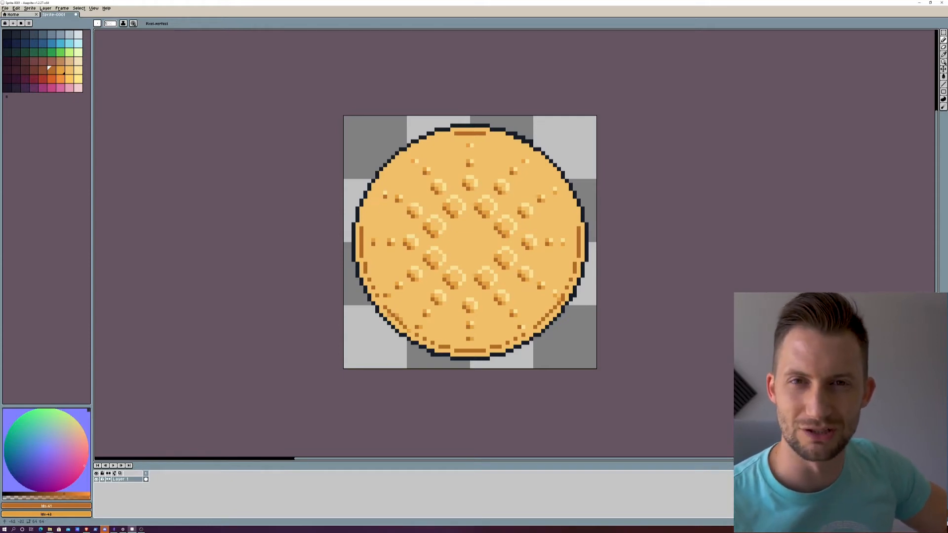
{"action": "left_click_drag", "start_coordinate": [491, 138], "coordinate": [501, 139]}
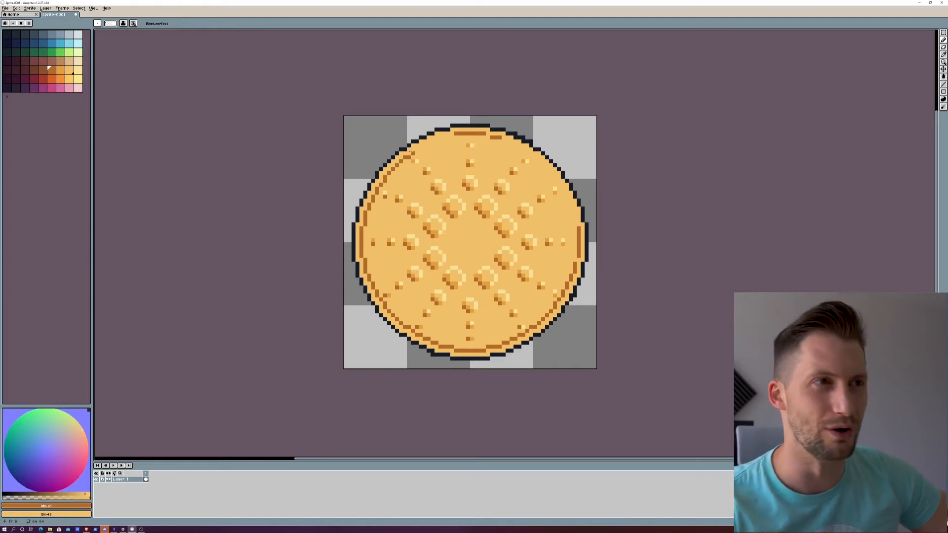
{"action": "left_click_drag", "start_coordinate": [435, 141], "coordinate": [454, 134]}
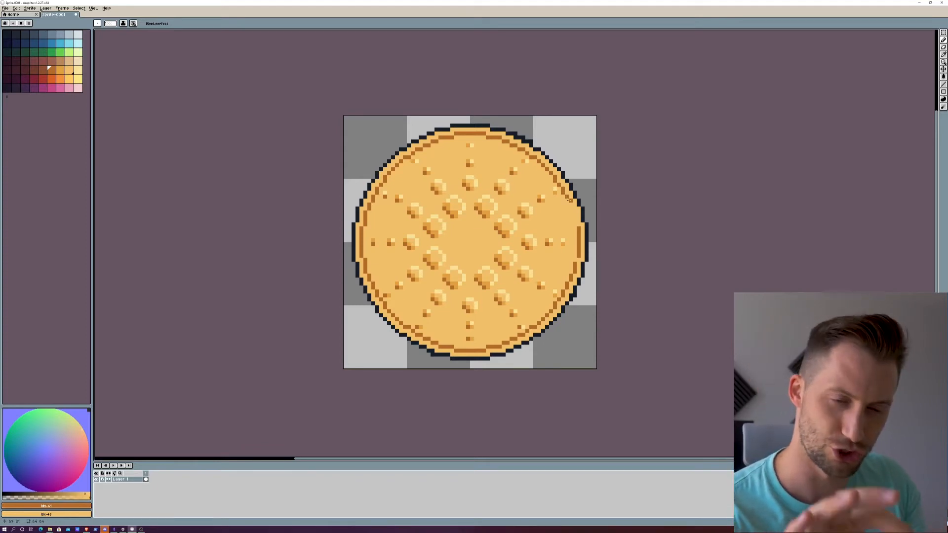
Step: Recolour the inner rim ring pale yellow from the left side round to the bottom
{"action": "scroll", "coordinate": [412, 252], "scroll_direction": "down", "scroll_amount": 5}
{"action": "scroll", "coordinate": [446, 177], "scroll_direction": "up", "scroll_amount": 2}
{"action": "left_click_drag", "start_coordinate": [484, 286], "coordinate": [503, 199]}
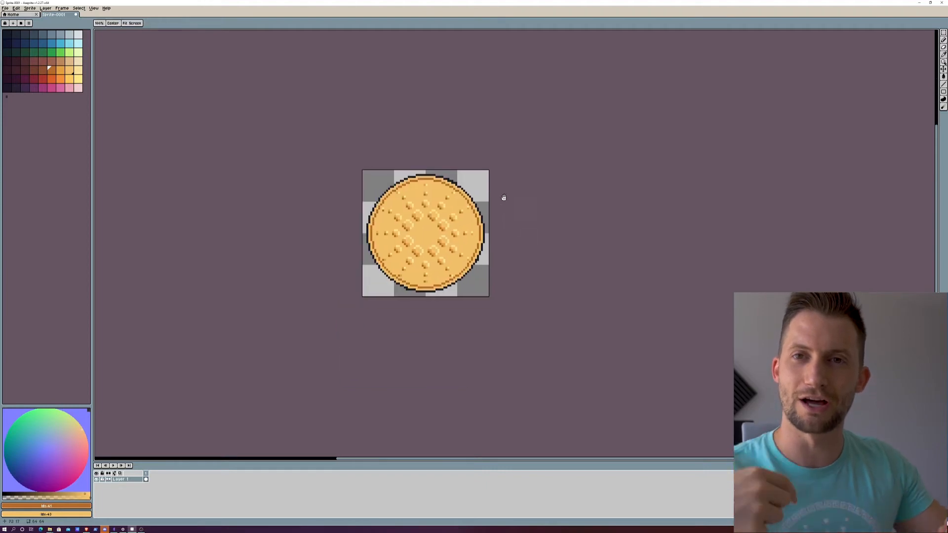
{"action": "scroll", "coordinate": [428, 247], "scroll_direction": "up", "scroll_amount": 4}
{"action": "scroll", "coordinate": [427, 205], "scroll_direction": "down", "scroll_amount": 1}
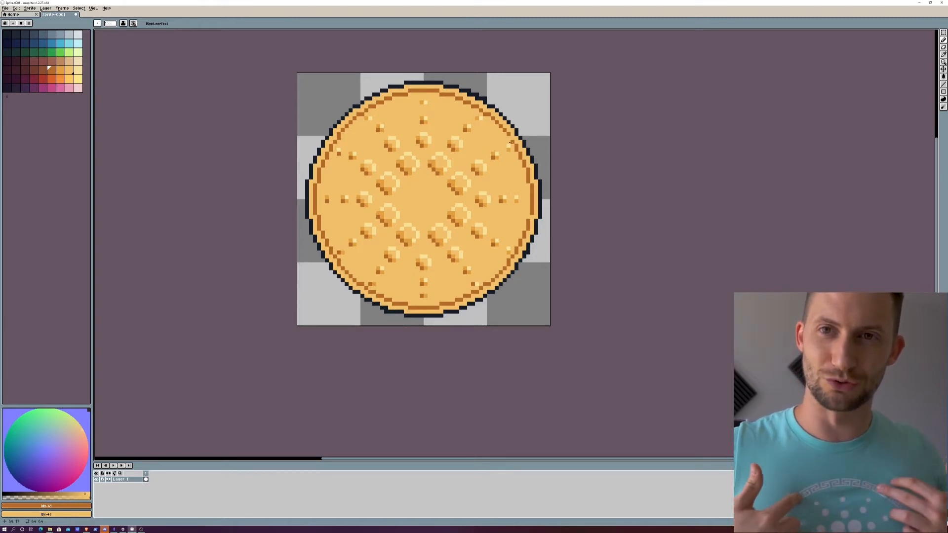
{"action": "left_click", "coordinate": [78, 70]}
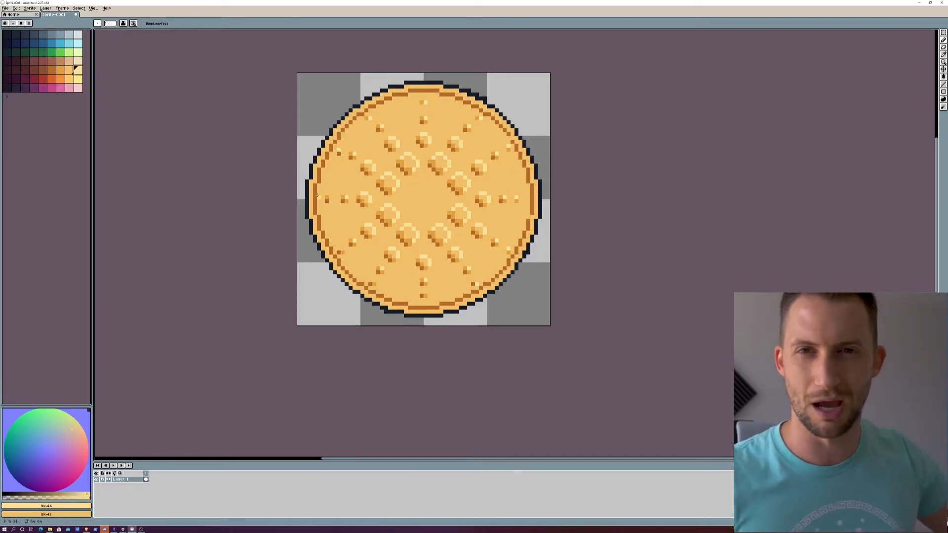
{"action": "mouse_move", "coordinate": [318, 170]}
{"action": "left_mouse_down"}
{"action": "mouse_move", "coordinate": [319, 217]}
{"action": "mouse_move", "coordinate": [338, 264]}
{"action": "mouse_move", "coordinate": [394, 303]}
{"action": "mouse_move", "coordinate": [440, 309]}
{"action": "left_mouse_up"}
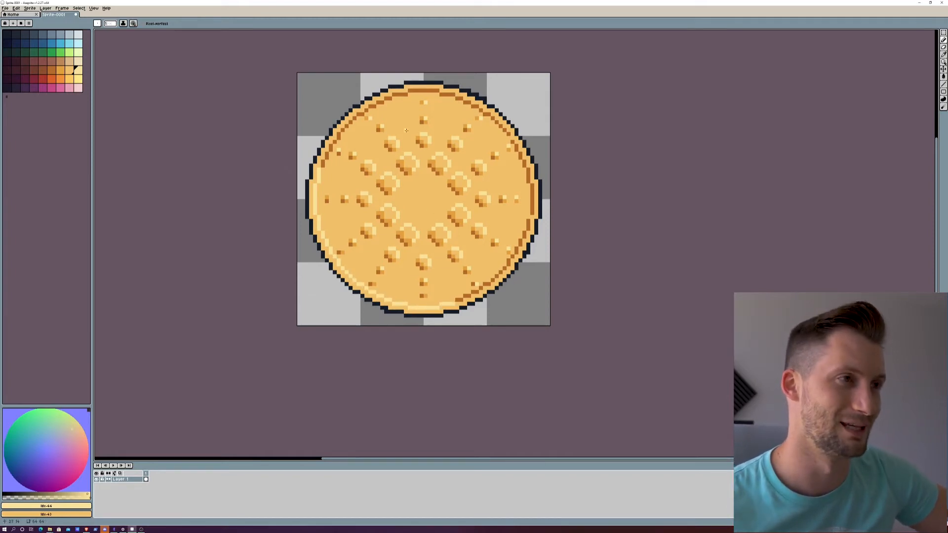
Step: Paint orange transition pixels on the inner rim ring at its upper-left and lower-right curves
{"action": "left_click", "coordinate": [69, 70]}
{"action": "left_click", "coordinate": [60, 71]}
{"action": "left_click_drag", "start_coordinate": [394, 94], "coordinate": [429, 91]}
{"action": "key", "text": "ctrl+z"}
{"action": "left_click_drag", "start_coordinate": [322, 165], "coordinate": [326, 160]}
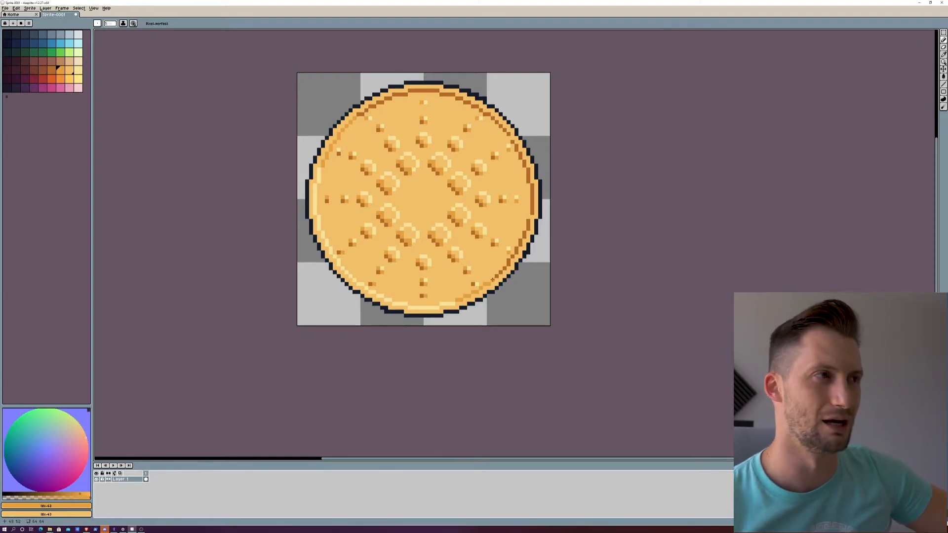
{"action": "left_click", "coordinate": [78, 70]}
{"action": "scroll", "coordinate": [357, 231], "scroll_direction": "down", "scroll_amount": 3}
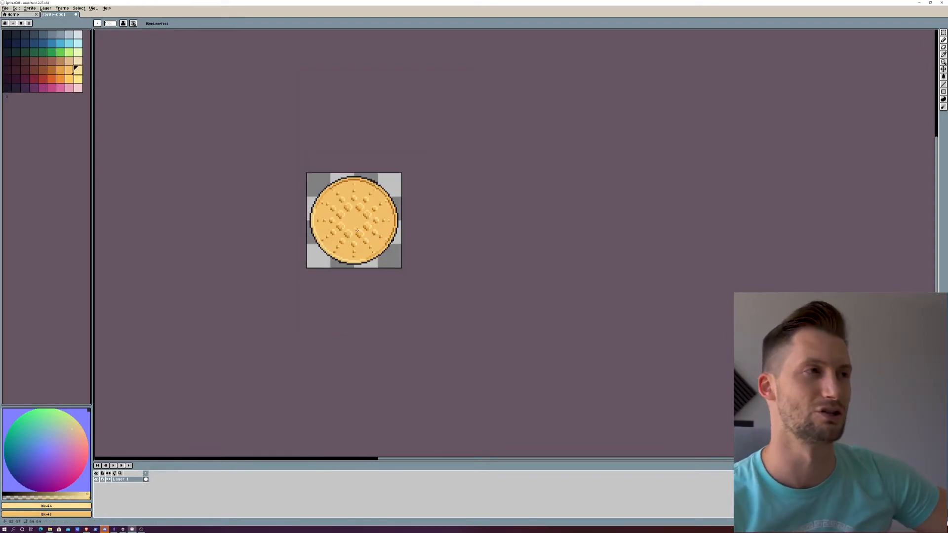
{"action": "scroll", "coordinate": [307, 229], "scroll_direction": "up", "scroll_amount": 2}
{"action": "left_click", "coordinate": [61, 70]}
{"action": "scroll", "coordinate": [406, 232], "scroll_direction": "up", "scroll_amount": 4}
{"action": "scroll", "coordinate": [406, 230], "scroll_direction": "down", "scroll_amount": 2}
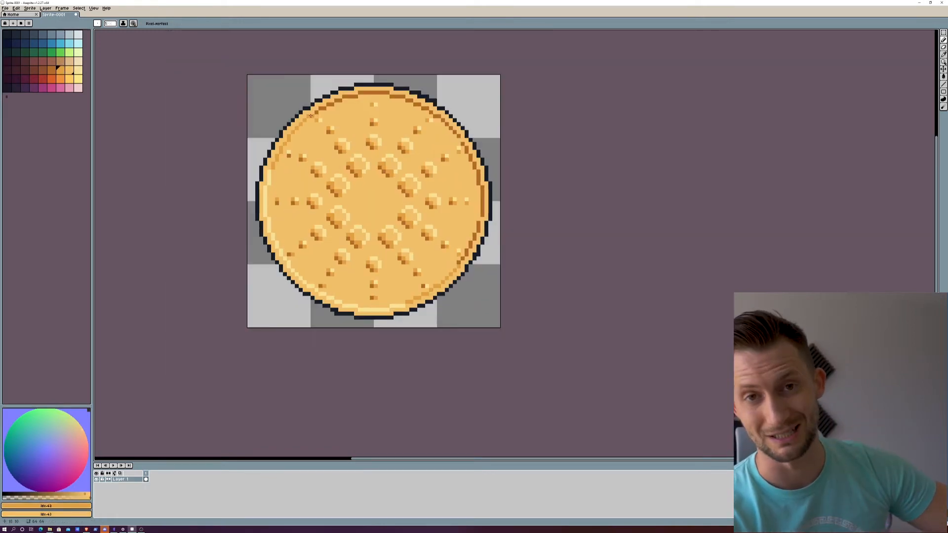
{"action": "scroll", "coordinate": [303, 202], "scroll_direction": "down", "scroll_amount": 3}
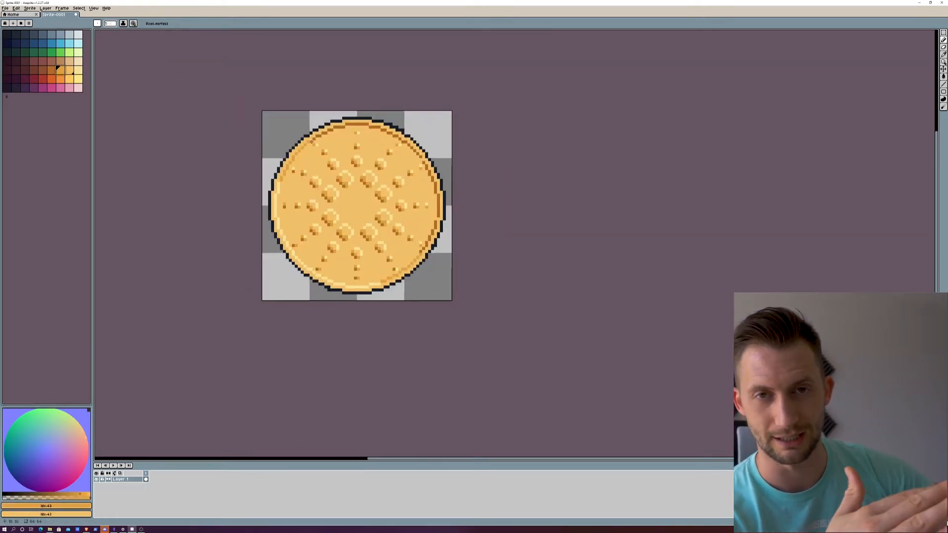
{"action": "scroll", "coordinate": [321, 227], "scroll_direction": "up", "scroll_amount": 3}
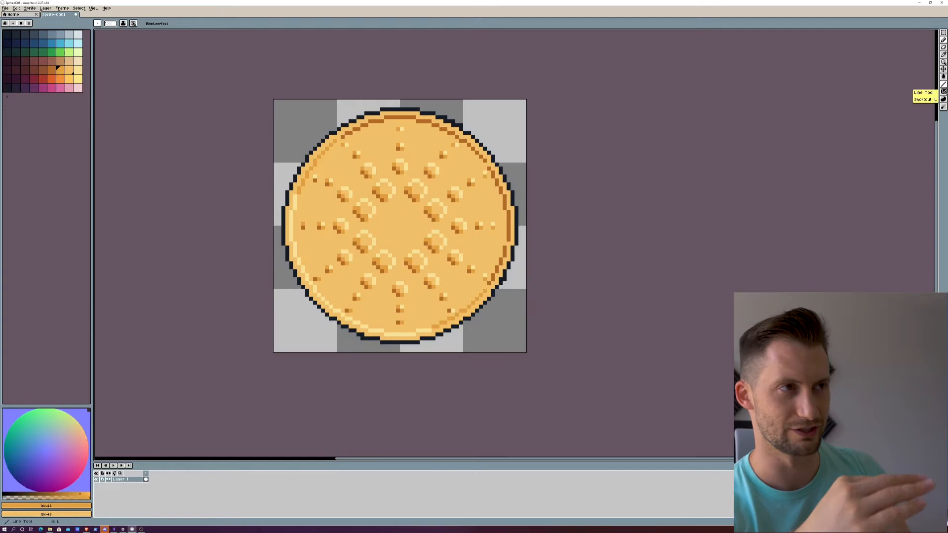
{"action": "left_click", "coordinate": [944, 55]}
{"action": "left_click", "coordinate": [944, 92]}
{"action": "left_click", "coordinate": [943, 106]}
{"action": "left_click", "coordinate": [944, 99]}
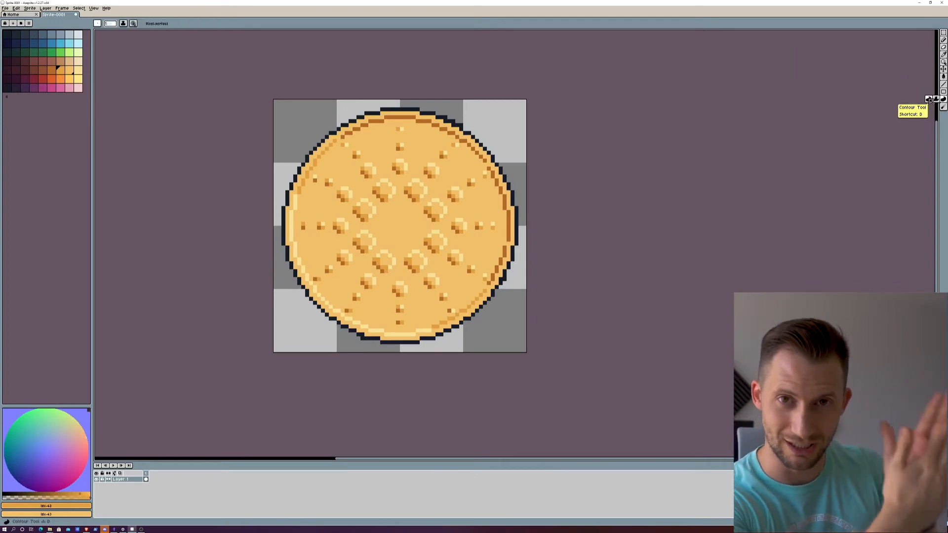
{"action": "left_click", "coordinate": [942, 69]}
{"action": "left_click", "coordinate": [940, 70]}
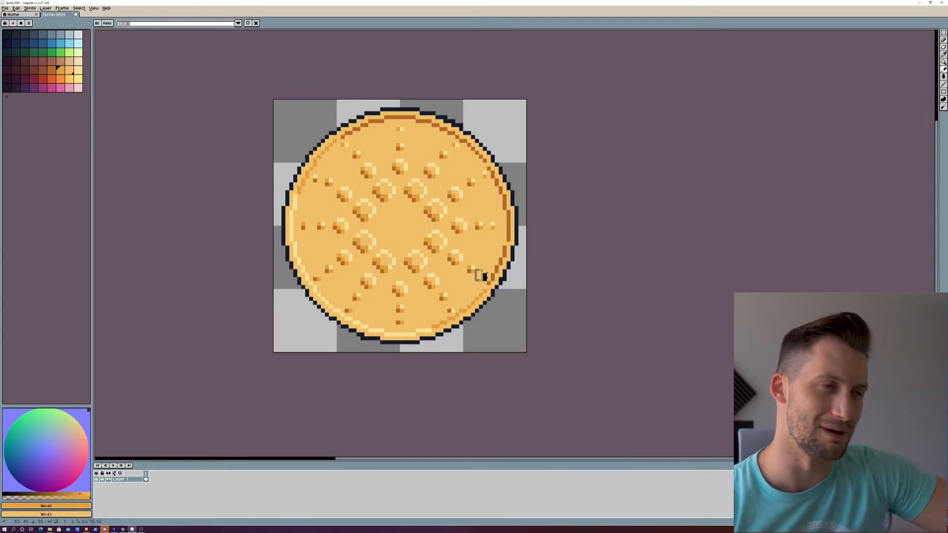
{"action": "key", "text": "ctrl+z"}
{"action": "key", "text": "ctrl+z"}
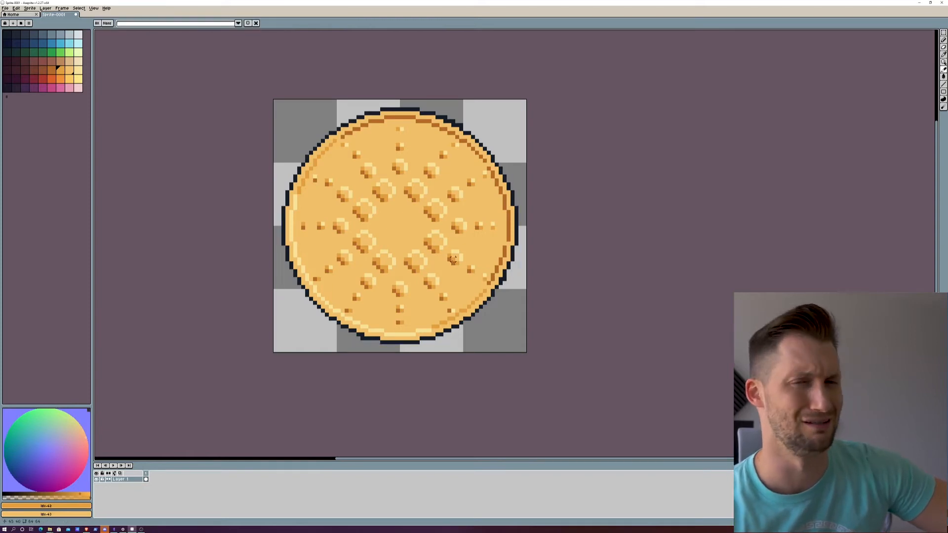
{"action": "left_click_drag", "start_coordinate": [481, 271], "coordinate": [480, 275]}
{"action": "key", "text": "space"}
{"action": "right_click", "coordinate": [480, 276]}
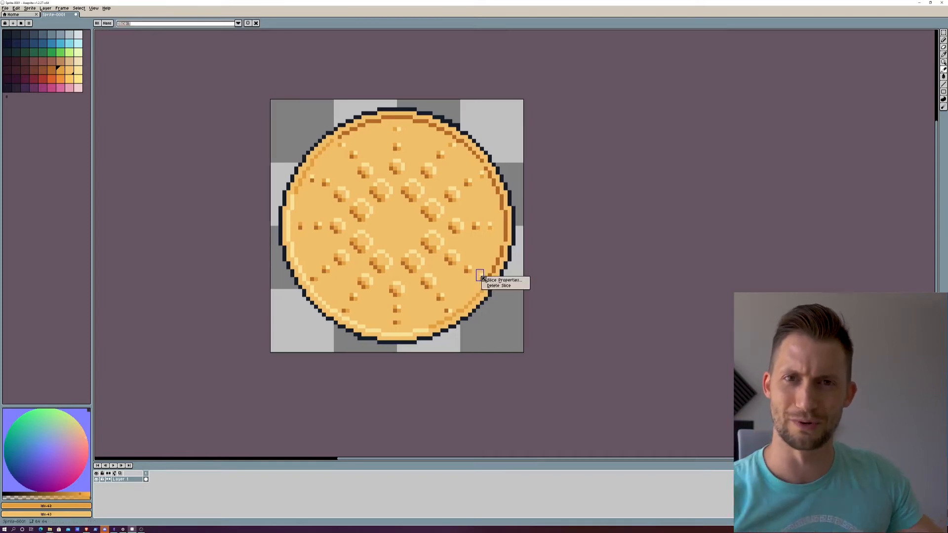
{"action": "left_click", "coordinate": [490, 286]}
Step: Set pale yellow as the secondary colour and retouch the outermost right-hand dots near the rim with the Pencil tool
{"action": "right_click", "coordinate": [78, 70]}
{"action": "left_click", "coordinate": [943, 40]}
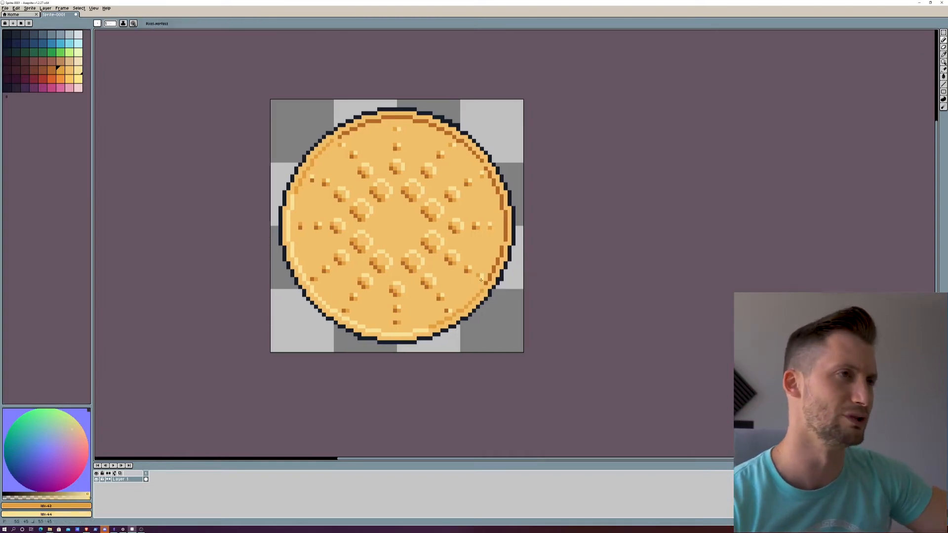
{"action": "key", "text": "]"}
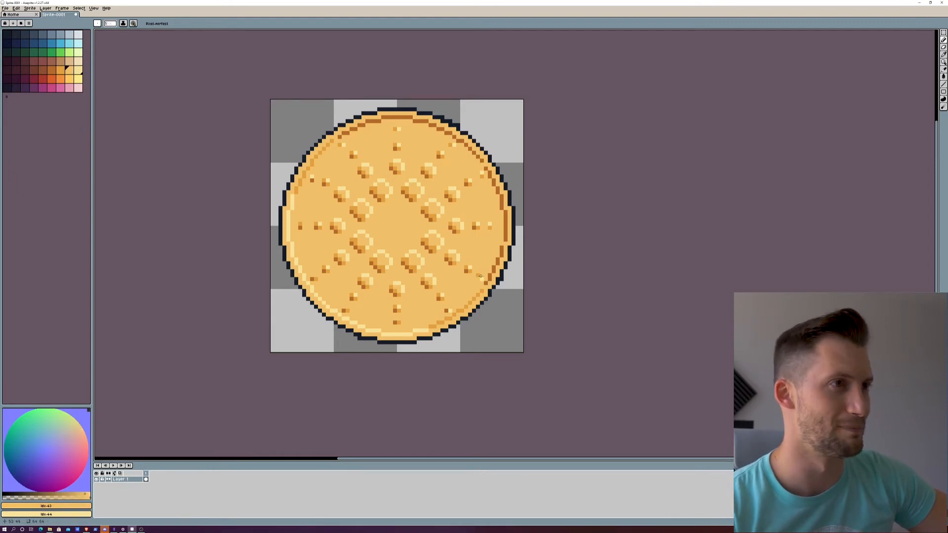
{"action": "left_click", "coordinate": [450, 148]}
{"action": "scroll", "coordinate": [461, 182], "scroll_direction": "down", "scroll_amount": 6}
{"action": "scroll", "coordinate": [463, 202], "scroll_direction": "up", "scroll_amount": 3}
{"action": "left_click_drag", "start_coordinate": [453, 102], "coordinate": [451, 168]}
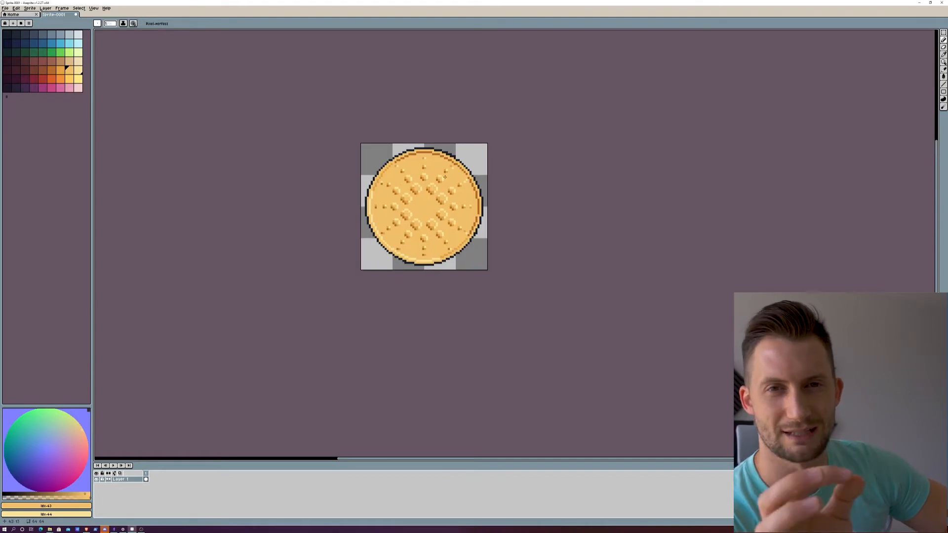
{"action": "scroll", "coordinate": [452, 168], "scroll_direction": "up", "scroll_amount": 3}
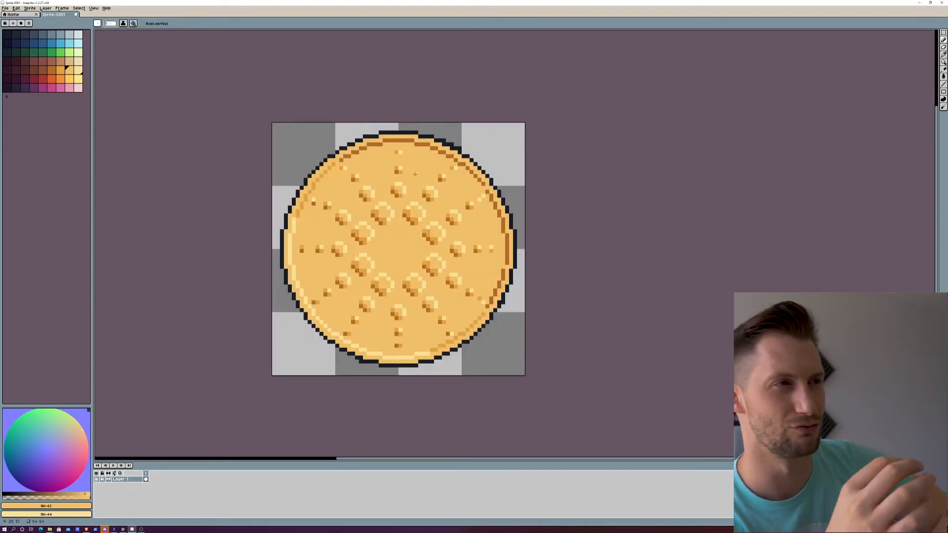
Step: Enlarge the pale-yellow highlight of the outermost upper-right dot beside the rim
{"action": "key", "text": "["}
{"action": "key", "text": "["}
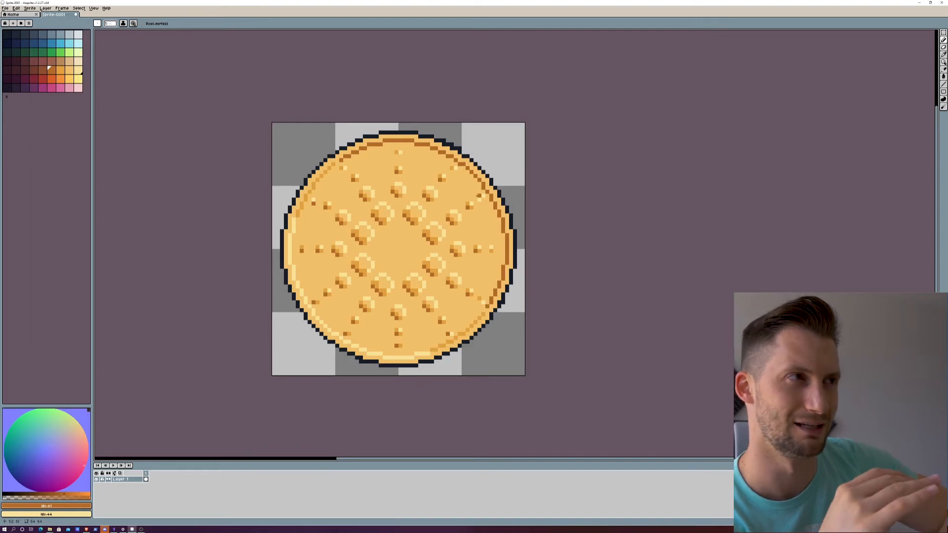
{"action": "scroll", "coordinate": [420, 171], "scroll_direction": "down", "scroll_amount": 4}
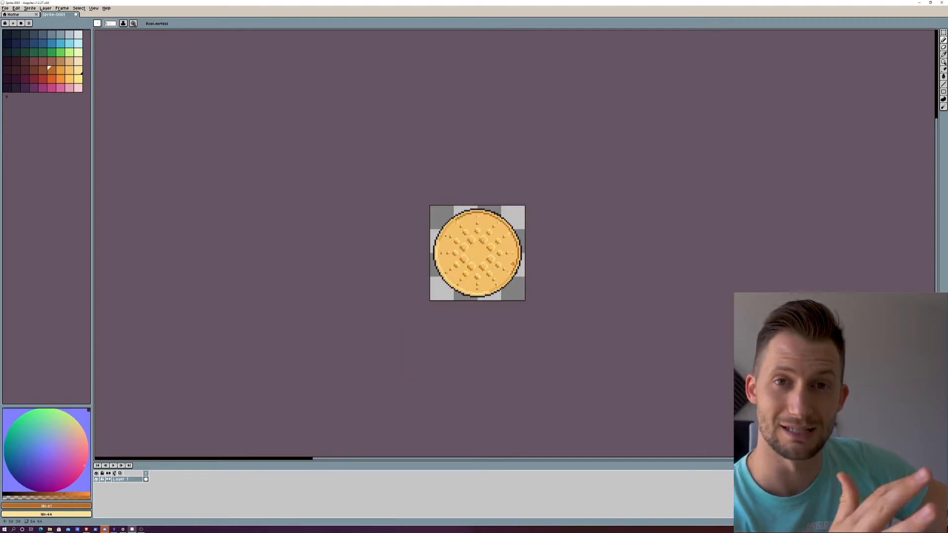
{"action": "scroll", "coordinate": [509, 247], "scroll_direction": "up", "scroll_amount": 6}
{"action": "left_click", "coordinate": [68, 70]}
{"action": "left_click", "coordinate": [60, 70]}
{"action": "scroll", "coordinate": [467, 250], "scroll_direction": "down", "scroll_amount": 5}
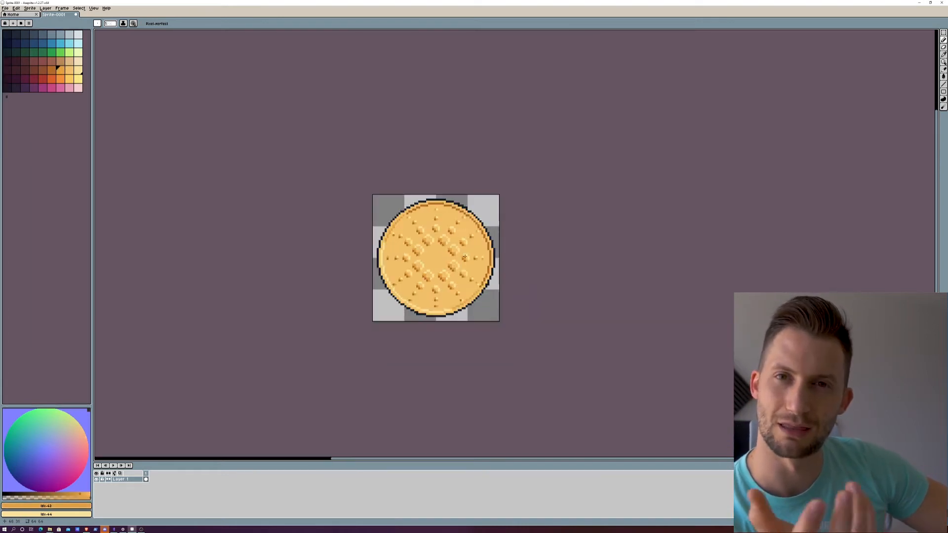
{"action": "scroll", "coordinate": [435, 247], "scroll_direction": "down", "scroll_amount": 1}
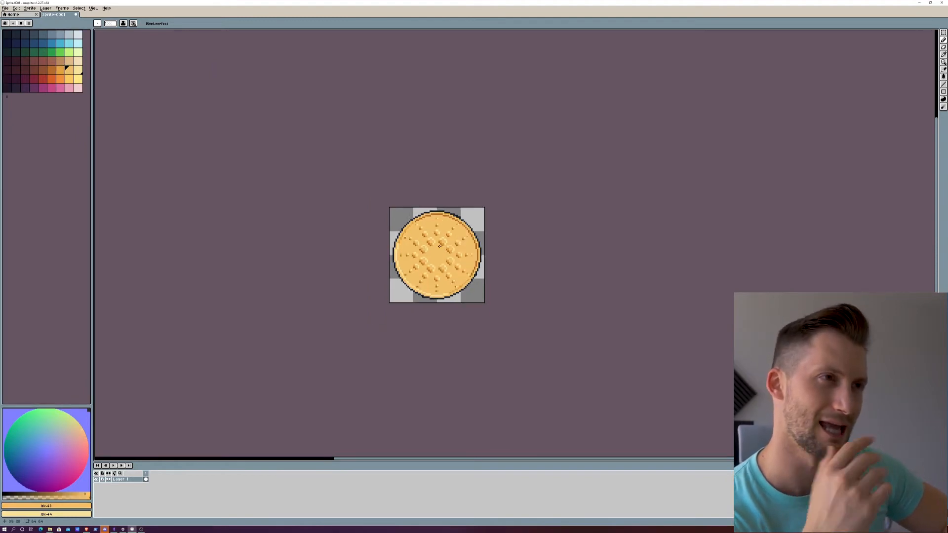
{"action": "scroll", "coordinate": [435, 247], "scroll_direction": "up", "scroll_amount": 5}
{"action": "right_click", "coordinate": [555, 204]}
{"action": "right_click", "coordinate": [555, 211]}
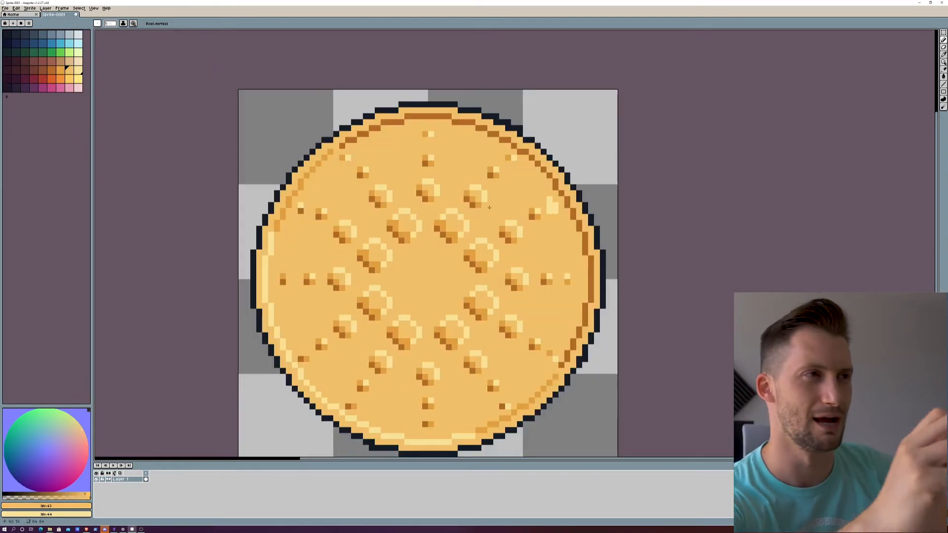
Step: Trim the oversized highlight of the outermost upper-right dot with base gold and retouch the outermost lower-right dot
{"action": "left_click_drag", "start_coordinate": [550, 199], "coordinate": [549, 211]}
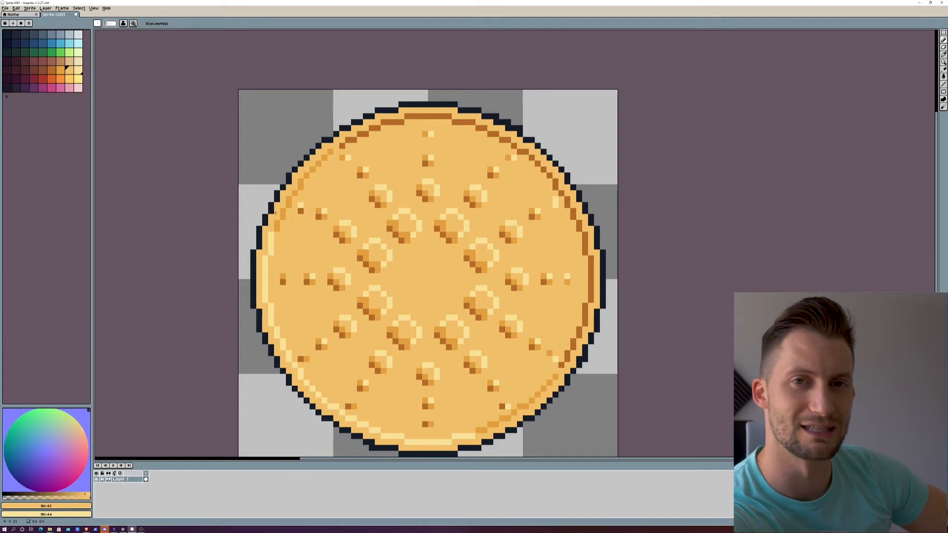
{"action": "right_click", "coordinate": [549, 199]}
{"action": "left_click", "coordinate": [556, 199]}
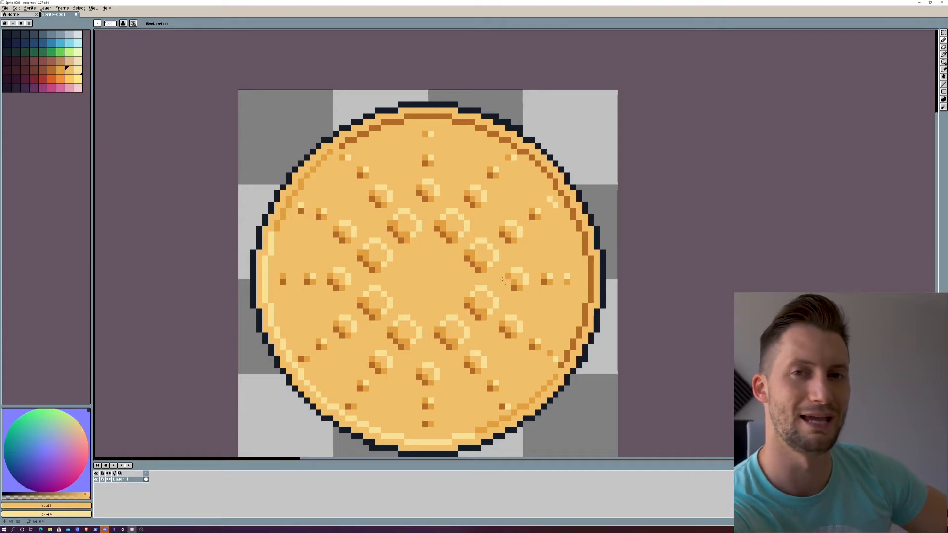
{"action": "left_click", "coordinate": [549, 354]}
{"action": "left_click", "coordinate": [60, 70]}
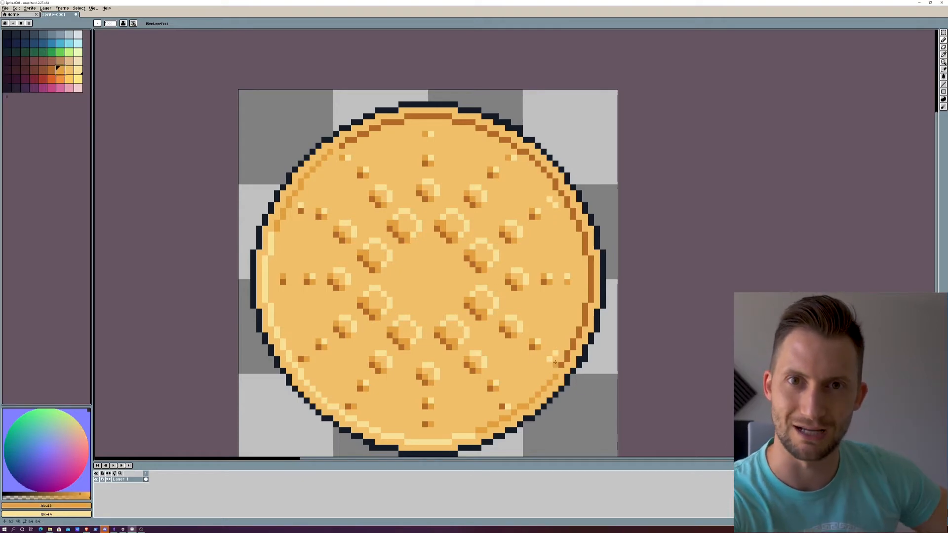
{"action": "left_click", "coordinate": [550, 360]}
Step: Redraw the outermost upper-right dot as one orange pixel with a pale-yellow highlight, and highlight the outermost lower-right dot
{"action": "left_click", "coordinate": [551, 205]}
{"action": "left_click", "coordinate": [69, 70]}
{"action": "left_click", "coordinate": [556, 205]}
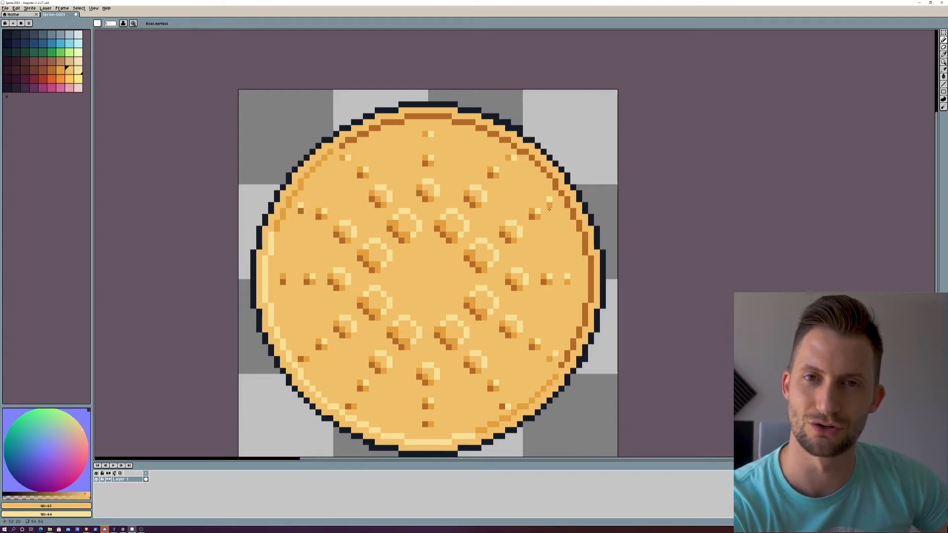
{"action": "left_click", "coordinate": [550, 210]}
{"action": "right_click", "coordinate": [555, 205]}
{"action": "left_click", "coordinate": [549, 200]}
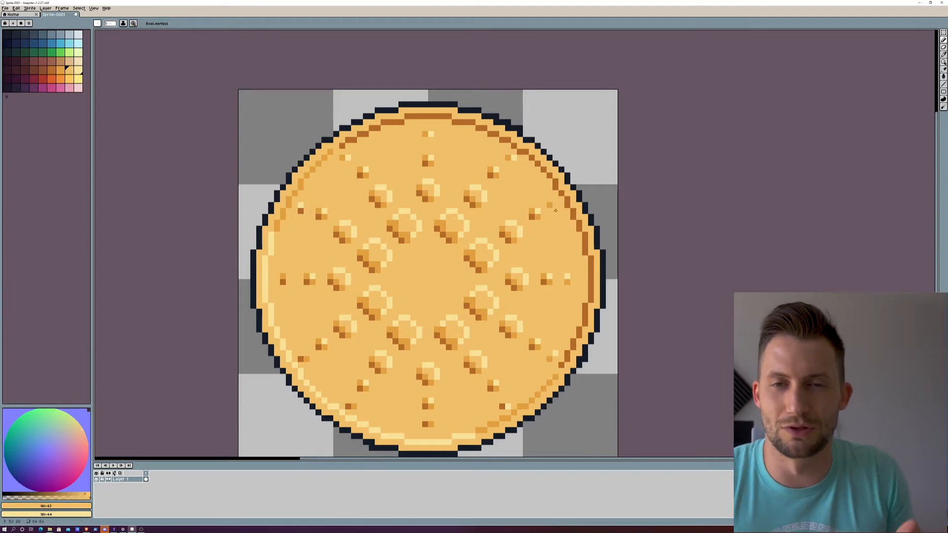
{"action": "left_click", "coordinate": [77, 70]}
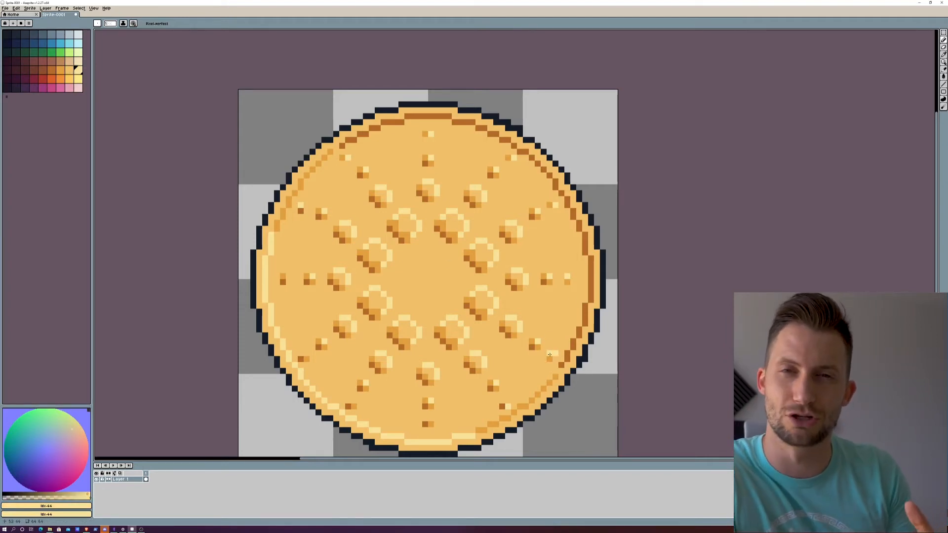
{"action": "left_click", "coordinate": [69, 70]}
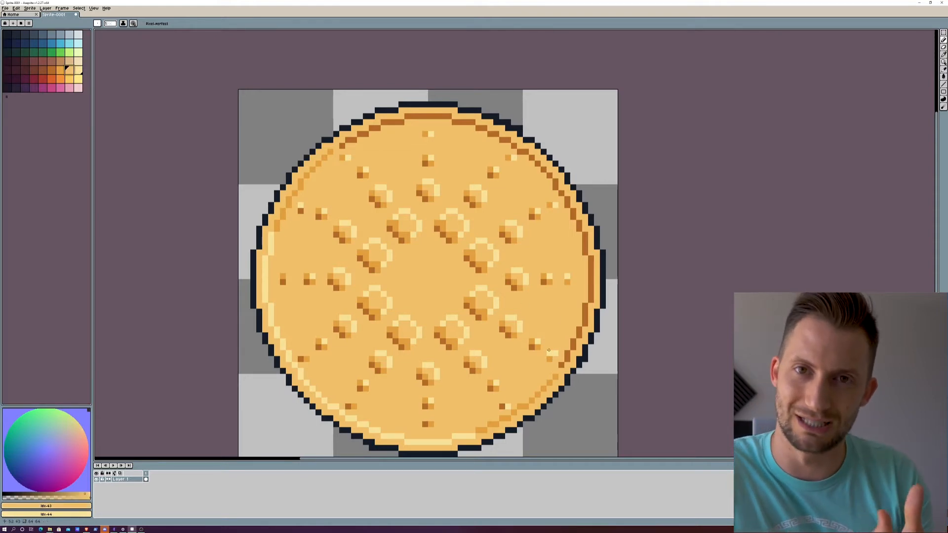
{"action": "scroll", "coordinate": [621, 312], "scroll_direction": "down", "scroll_amount": 5}
{"action": "left_click_drag", "start_coordinate": [591, 302], "coordinate": [457, 302]}
{"action": "scroll", "coordinate": [457, 301], "scroll_direction": "up", "scroll_amount": 2}
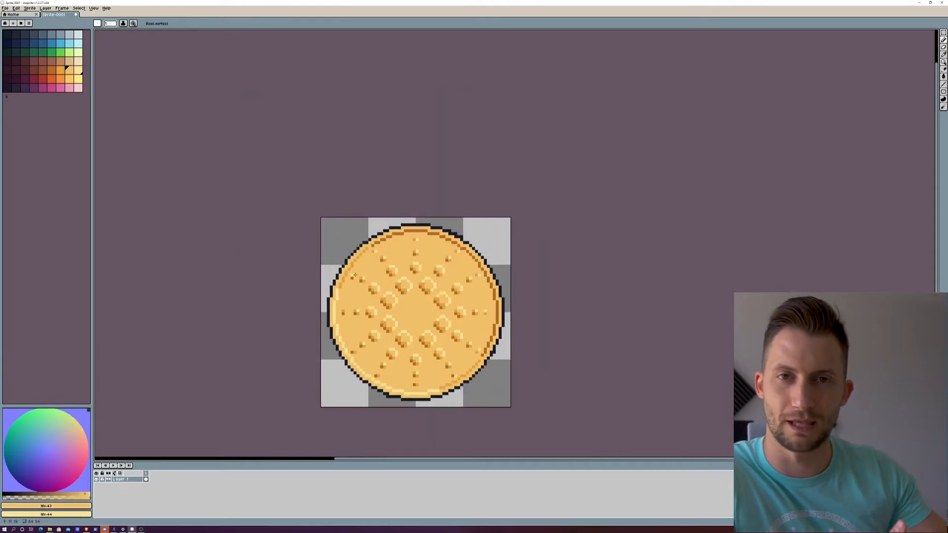
{"action": "scroll", "coordinate": [478, 280], "scroll_direction": "up", "scroll_amount": 3}
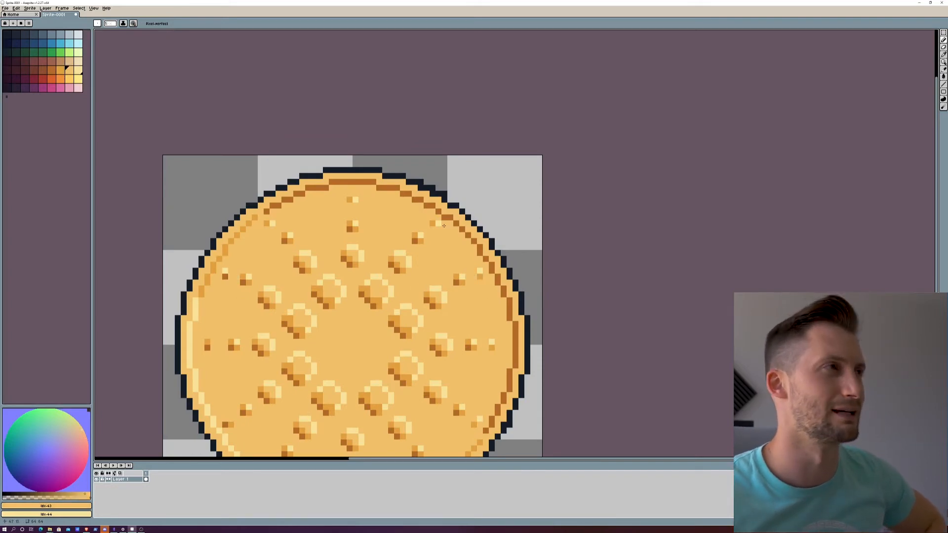
{"action": "left_click", "coordinate": [51, 70]}
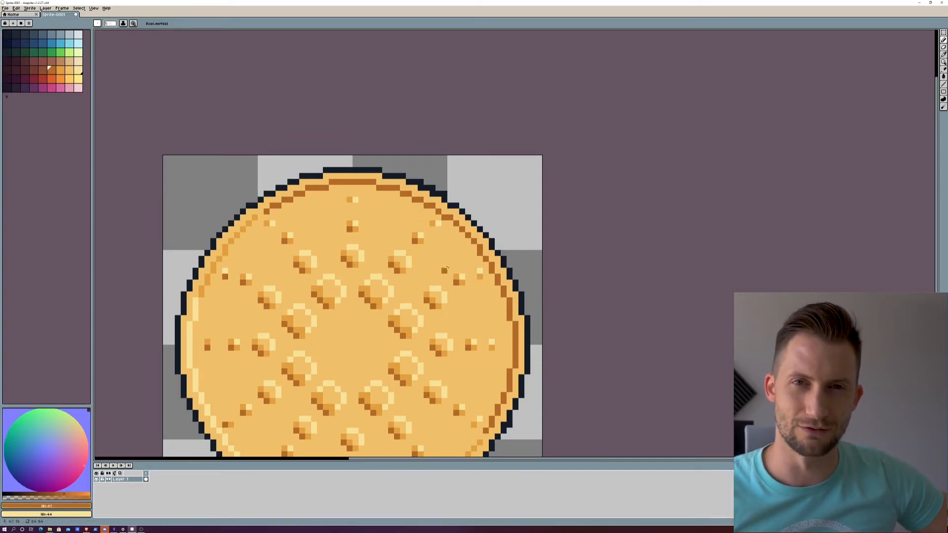
{"action": "scroll", "coordinate": [469, 297], "scroll_direction": "down", "scroll_amount": 2}
{"action": "scroll", "coordinate": [416, 308], "scroll_direction": "up", "scroll_amount": 1}
{"action": "left_click", "coordinate": [60, 70]}
{"action": "left_click_drag", "start_coordinate": [339, 288], "coordinate": [348, 337]}
{"action": "left_click_drag", "start_coordinate": [481, 329], "coordinate": [488, 379]}
{"action": "key", "text": "ctrl+z"}
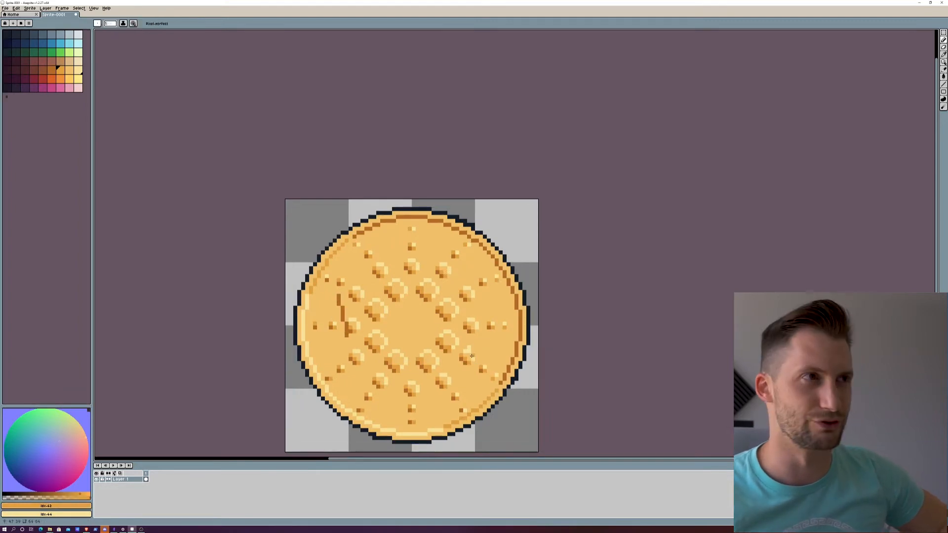
{"action": "key", "text": "ctrl+z"}
Step: Set gold as the secondary colour and save the sprite under the name Cardano Coin NFT1
{"action": "right_click", "coordinate": [70, 71]}
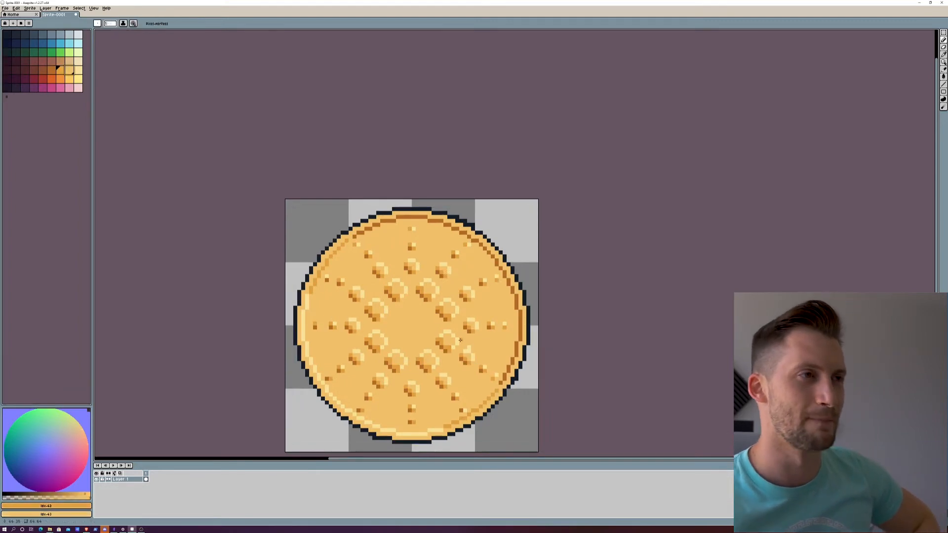
{"action": "left_click", "coordinate": [5, 8]}
{"action": "left_click", "coordinate": [19, 38]}
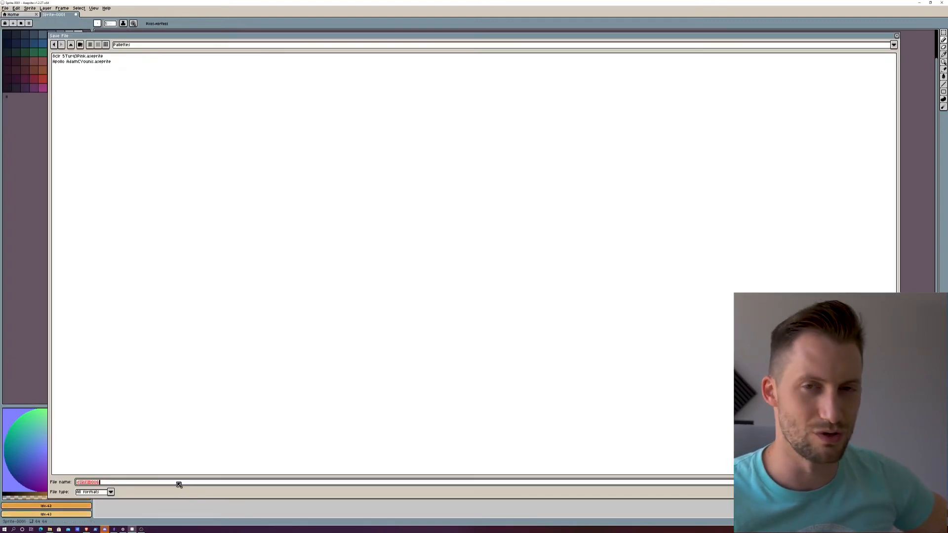
{"action": "type", "text": "Cardano Coin NFT1"}
{"action": "key", "text": "Return"}
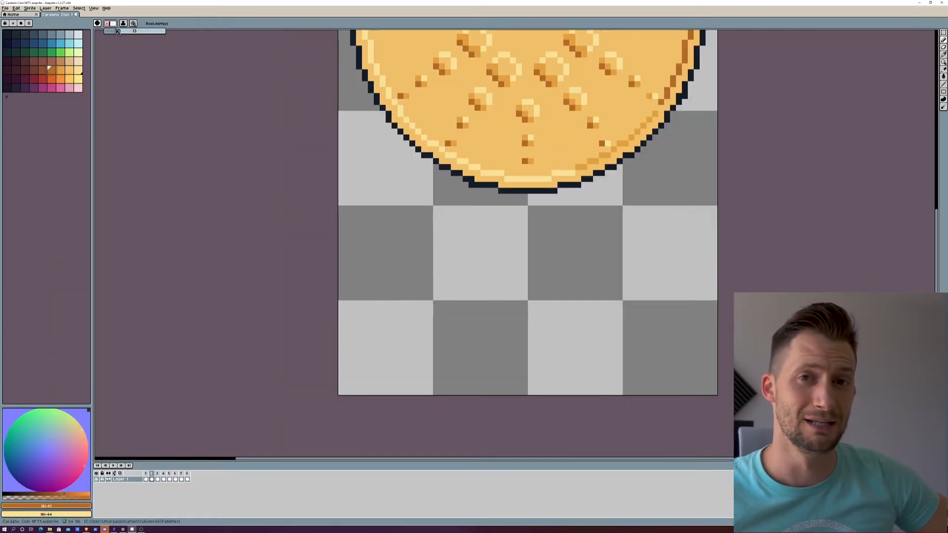
Step: Paint a brown horizontal pill-shaped bar below the coin with a large round brush
{"action": "left_click_drag", "start_coordinate": [118, 31], "coordinate": [122, 32]}
{"action": "left_click", "coordinate": [454, 301]}
{"action": "mouse_move", "coordinate": [454, 302]}
{"action": "left_mouse_down"}
{"action": "mouse_move", "coordinate": [621, 305]}
{"action": "mouse_move", "coordinate": [433, 302]}
{"action": "left_mouse_up"}
Step: Paint a gold pill-shaped bar over the brown one with the round brush at 20 px
{"action": "left_click", "coordinate": [69, 70]}
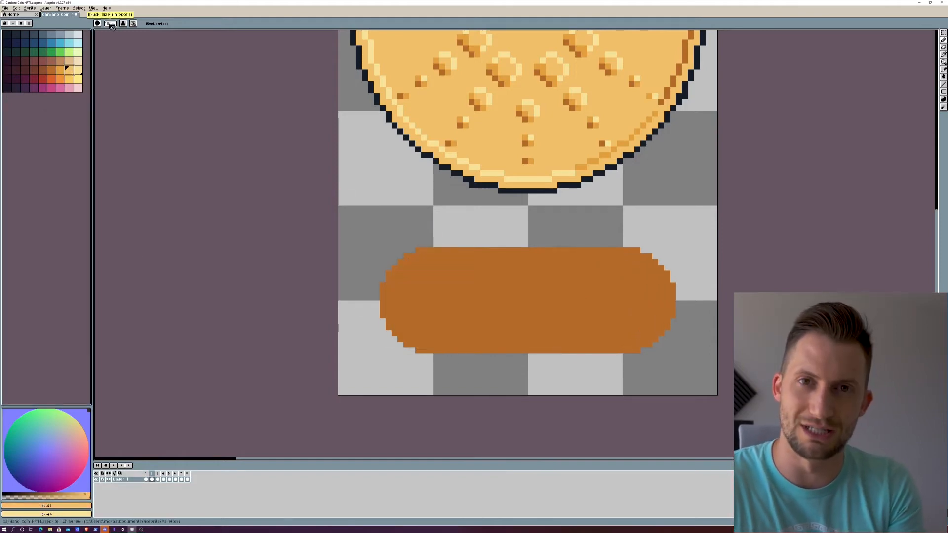
{"action": "left_click_drag", "start_coordinate": [110, 23], "coordinate": [124, 32]}
{"action": "left_click", "coordinate": [60, 70]}
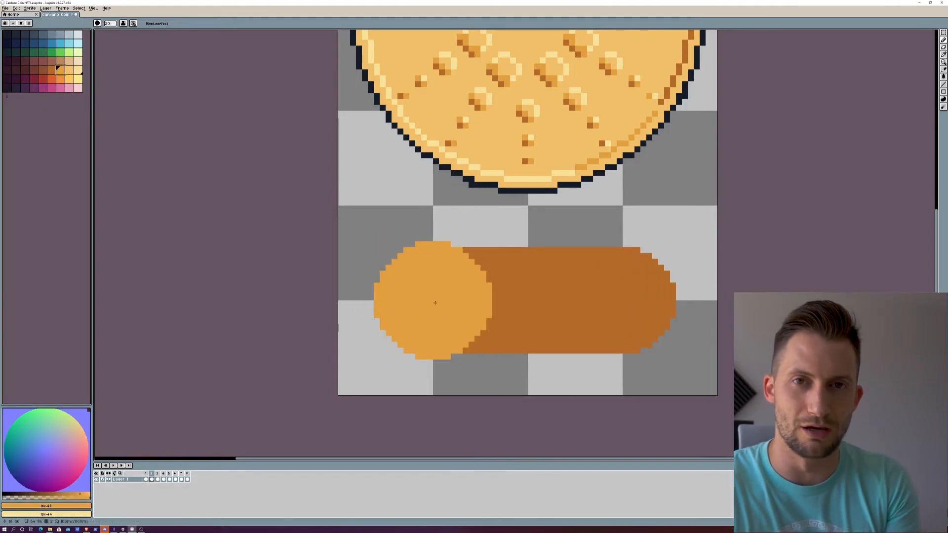
{"action": "left_click", "coordinate": [69, 70]}
{"action": "mouse_move", "coordinate": [428, 304]}
{"action": "left_mouse_down"}
{"action": "mouse_move", "coordinate": [544, 301]}
{"action": "mouse_move", "coordinate": [539, 311]}
{"action": "mouse_move", "coordinate": [435, 304]}
{"action": "mouse_move", "coordinate": [602, 296]}
{"action": "mouse_move", "coordinate": [583, 301]}
{"action": "mouse_move", "coordinate": [627, 306]}
{"action": "left_mouse_up"}
{"action": "key", "text": "ctrl+z"}
Step: Give the bar an orange inner outline by painting a slightly smaller orange bar and a still smaller gold bar over it
{"action": "left_click_drag", "start_coordinate": [110, 24], "coordinate": [121, 33]}
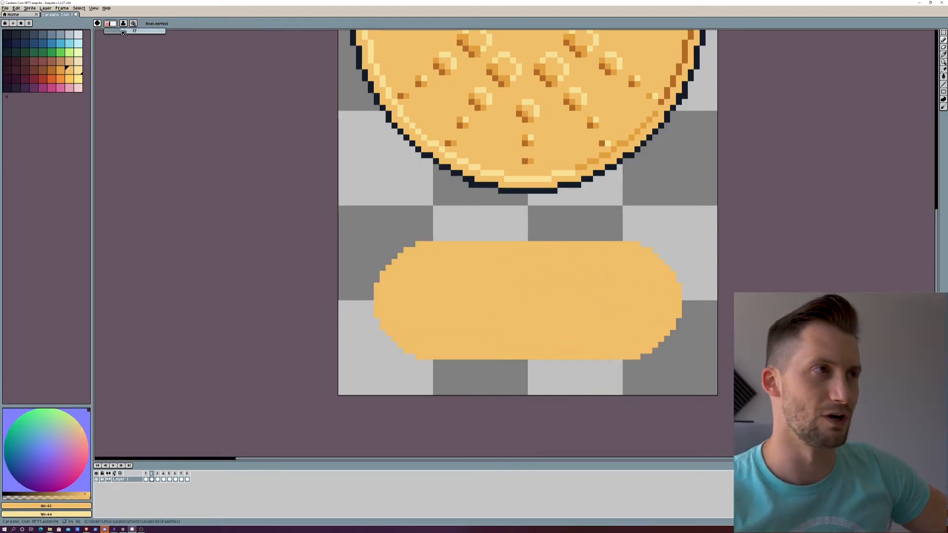
{"action": "left_click", "coordinate": [60, 70]}
{"action": "left_click_drag", "start_coordinate": [435, 303], "coordinate": [625, 304]}
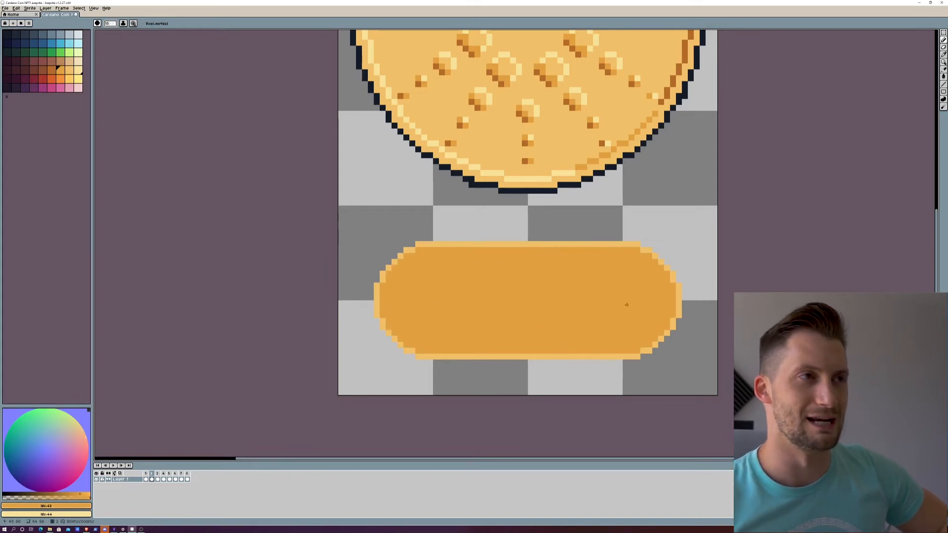
{"action": "left_click", "coordinate": [69, 71]}
{"action": "left_click_drag", "start_coordinate": [433, 303], "coordinate": [624, 297]}
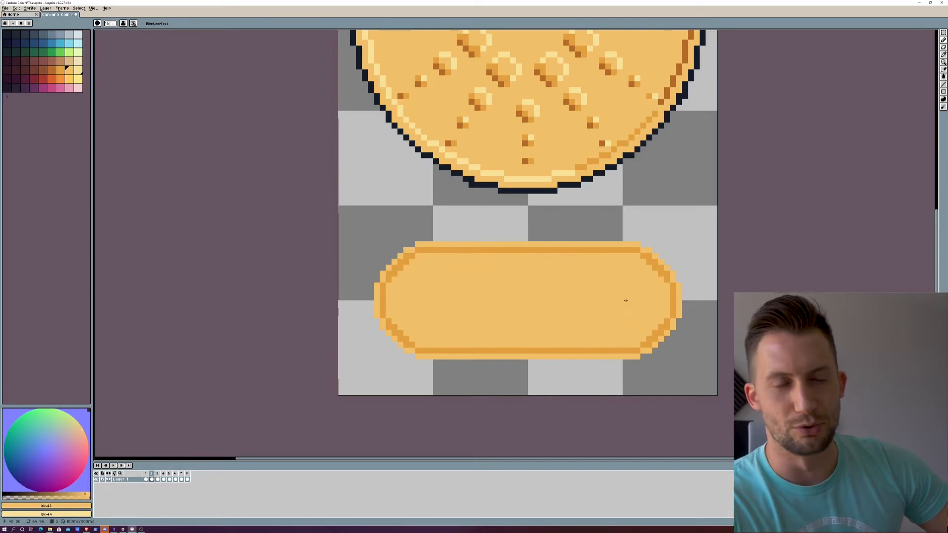
Step: Block in an orange 1, two solid zeros and a small raised round blob inside the bar with a round brush
{"action": "left_click_drag", "start_coordinate": [569, 292], "coordinate": [572, 314]}
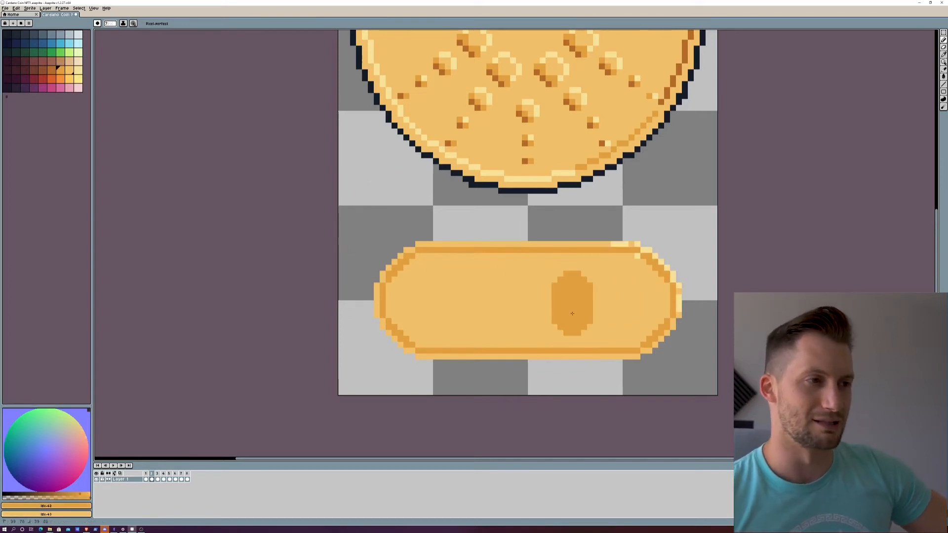
{"action": "left_click_drag", "start_coordinate": [513, 285], "coordinate": [513, 322]}
{"action": "left_click_drag", "start_coordinate": [572, 322], "coordinate": [572, 280]}
{"action": "left_click", "coordinate": [512, 280]}
{"action": "mouse_move", "coordinate": [453, 280]}
{"action": "left_mouse_down"}
{"action": "mouse_move", "coordinate": [453, 312]}
{"action": "mouse_move", "coordinate": [499, 318]}
{"action": "mouse_move", "coordinate": [437, 292]}
{"action": "mouse_move", "coordinate": [442, 336]}
{"action": "left_mouse_up"}
{"action": "left_click", "coordinate": [620, 280]}
Step: Trim the top and flag of the numeral 1 with gold, reducing the brush size down to 1 px
{"action": "left_click", "coordinate": [69, 70]}
{"action": "left_click", "coordinate": [110, 23]}
{"action": "type", "text": "3"}
{"action": "left_click", "coordinate": [111, 25]}
{"action": "type", "text": "2"}
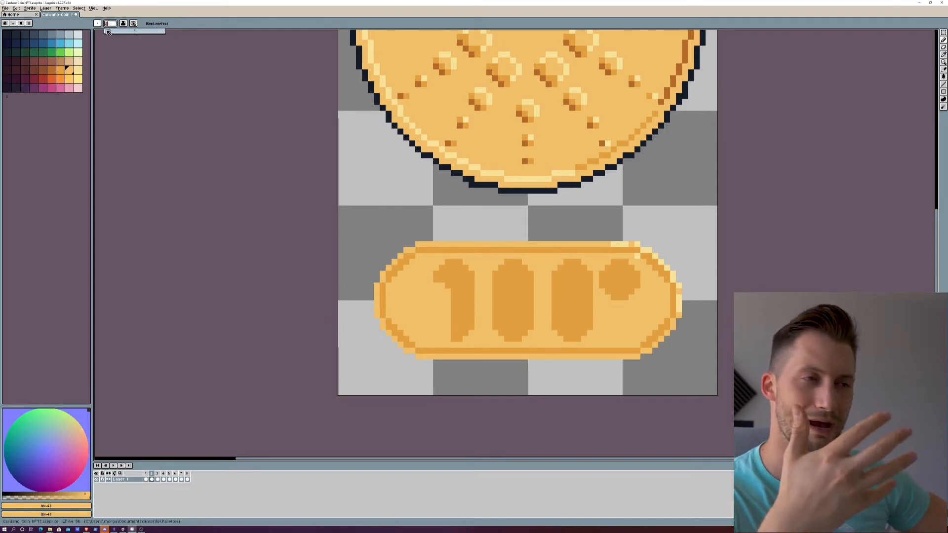
{"action": "left_click", "coordinate": [447, 291]}
{"action": "mouse_move", "coordinate": [442, 268]}
{"action": "left_mouse_down"}
{"action": "mouse_move", "coordinate": [461, 262]}
{"action": "mouse_move", "coordinate": [473, 281]}
{"action": "mouse_move", "coordinate": [471, 264]}
{"action": "mouse_move", "coordinate": [436, 280]}
{"action": "left_mouse_up"}
{"action": "left_click", "coordinate": [472, 273]}
{"action": "left_click", "coordinate": [111, 24]}
{"action": "type", "text": "1"}
{"action": "left_click", "coordinate": [460, 265], "text": "alt"}
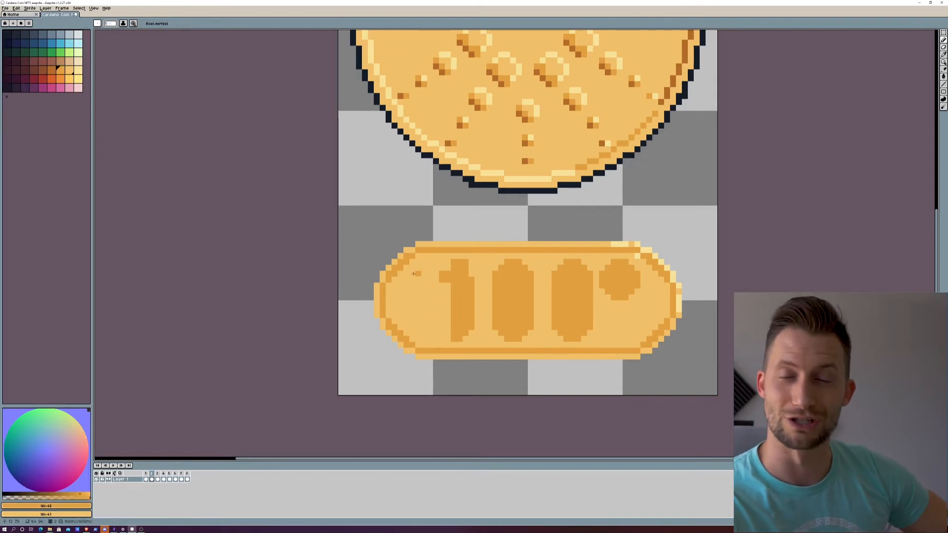
Step: Add an orange base serif to the numeral 1, widen its stem and clean up the flag
{"action": "left_click_drag", "start_coordinate": [442, 339], "coordinate": [479, 340]}
{"action": "mouse_move", "coordinate": [448, 335]}
{"action": "left_mouse_down"}
{"action": "mouse_move", "coordinate": [448, 284]}
{"action": "mouse_move", "coordinate": [436, 284]}
{"action": "mouse_move", "coordinate": [450, 270]}
{"action": "mouse_move", "coordinate": [442, 292]}
{"action": "left_mouse_up"}
{"action": "right_click", "coordinate": [442, 274]}
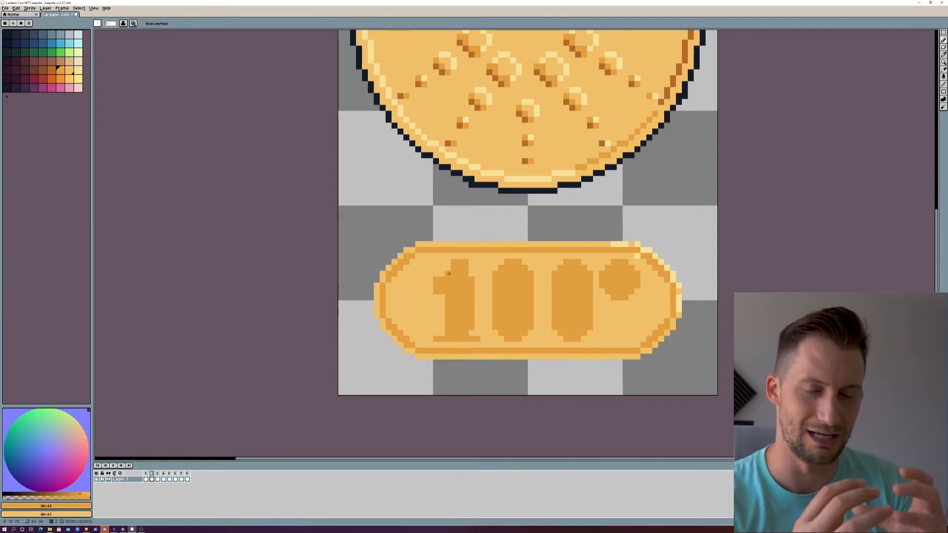
Step: Carve rounded gold centres into both zeros and touch up the flag of the numeral 1
{"action": "left_click_drag", "start_coordinate": [513, 275], "coordinate": [513, 326]}
{"action": "left_click_drag", "start_coordinate": [572, 271], "coordinate": [572, 324]}
{"action": "right_click", "coordinate": [507, 280]}
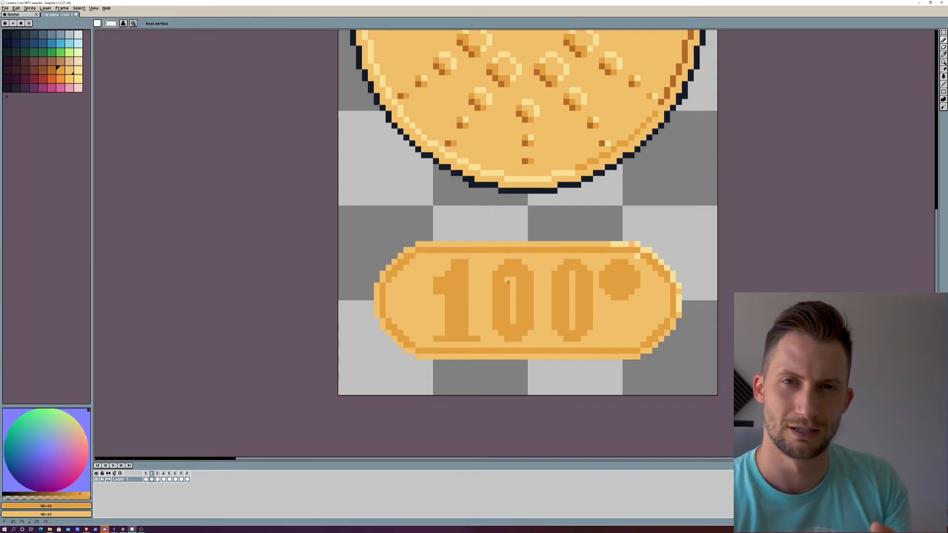
{"action": "key", "text": "ctrl+z"}
{"action": "mouse_move", "coordinate": [507, 285]}
{"action": "left_mouse_down"}
{"action": "mouse_move", "coordinate": [508, 315]}
{"action": "mouse_move", "coordinate": [517, 318]}
{"action": "mouse_move", "coordinate": [517, 286]}
{"action": "mouse_move", "coordinate": [568, 284]}
{"action": "mouse_move", "coordinate": [572, 272]}
{"action": "mouse_move", "coordinate": [567, 319]}
{"action": "mouse_move", "coordinate": [579, 321]}
{"action": "mouse_move", "coordinate": [578, 286]}
{"action": "left_mouse_up"}
{"action": "left_click", "coordinate": [572, 274]}
{"action": "left_click", "coordinate": [572, 327]}
{"action": "mouse_move", "coordinate": [448, 297]}
{"action": "left_mouse_down"}
{"action": "mouse_move", "coordinate": [447, 333]}
{"action": "mouse_move", "coordinate": [435, 280]}
{"action": "mouse_move", "coordinate": [465, 262]}
{"action": "left_mouse_up"}
{"action": "key", "text": "ctrl+z"}
{"action": "left_click", "coordinate": [436, 280]}
{"action": "left_click", "coordinate": [448, 274]}
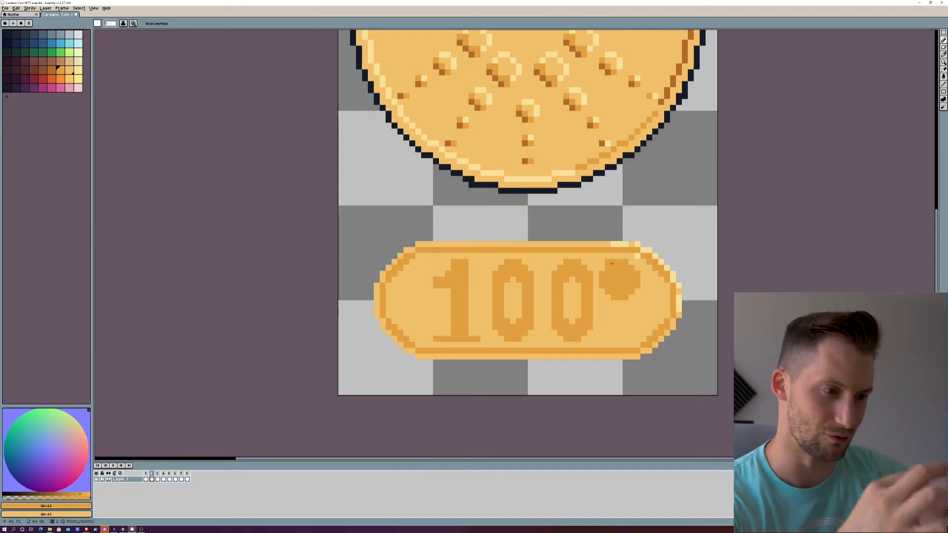
Step: Carve the raised orange blob after the zeros into a small superscript "th"
{"action": "right_click", "coordinate": [632, 267]}
{"action": "right_click", "coordinate": [632, 285]}
{"action": "mouse_move", "coordinate": [626, 297]}
{"action": "left_mouse_down"}
{"action": "mouse_move", "coordinate": [636, 278]}
{"action": "mouse_move", "coordinate": [613, 262]}
{"action": "mouse_move", "coordinate": [621, 291]}
{"action": "mouse_move", "coordinate": [607, 268]}
{"action": "mouse_move", "coordinate": [603, 287]}
{"action": "left_mouse_up"}
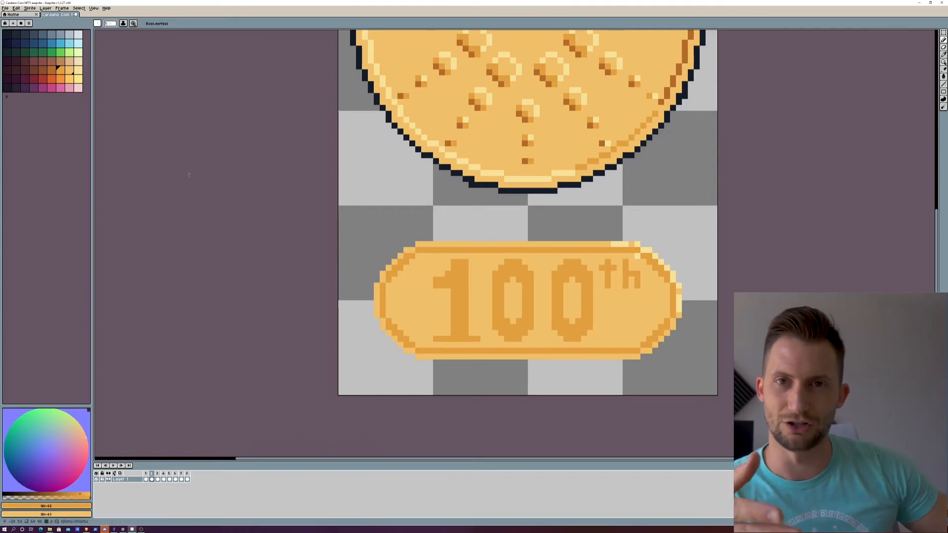
{"action": "left_click", "coordinate": [51, 73]}
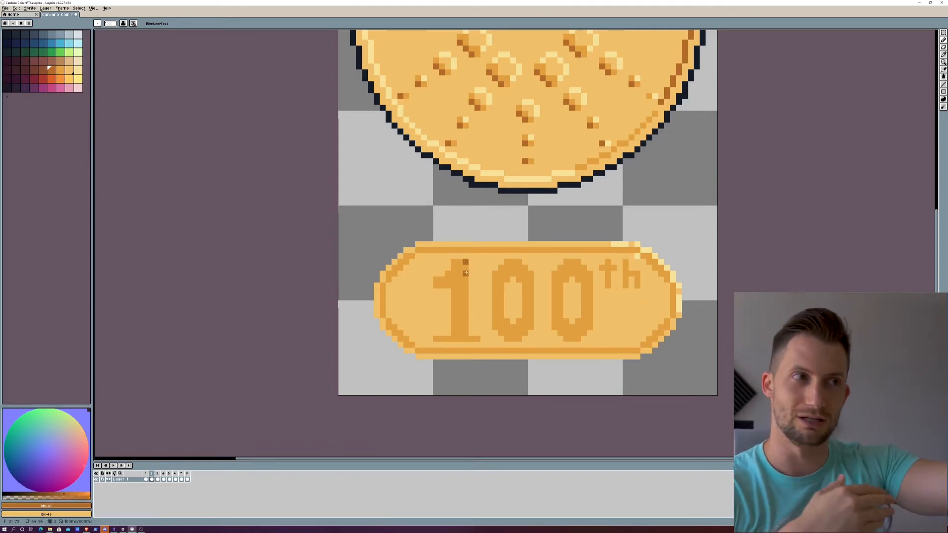
{"action": "left_click_drag", "start_coordinate": [465, 262], "coordinate": [466, 321]}
{"action": "left_click", "coordinate": [462, 250], "text": "alt"}
Step: Add pale-yellow highlight pixels along the upper-right edges of the "100th" lettering
{"action": "left_click", "coordinate": [77, 70]}
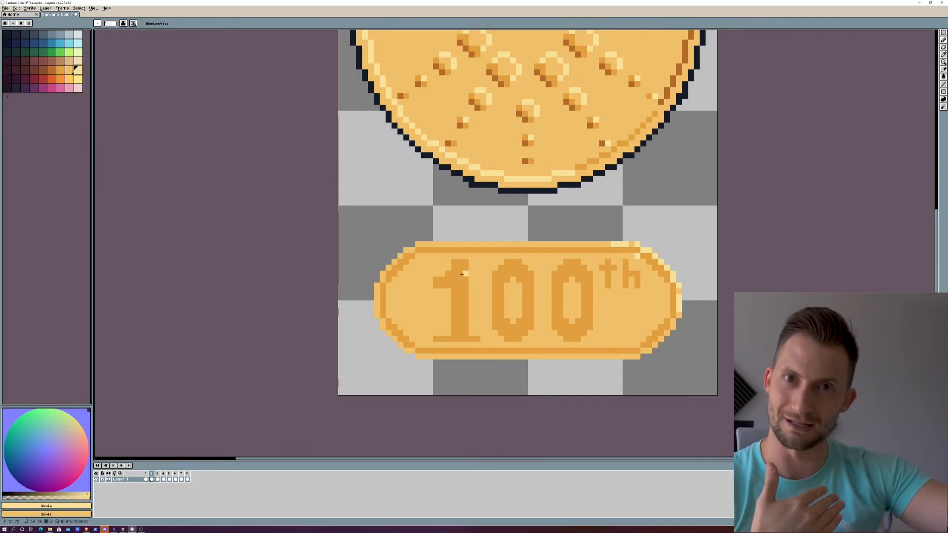
{"action": "left_click", "coordinate": [506, 262]}
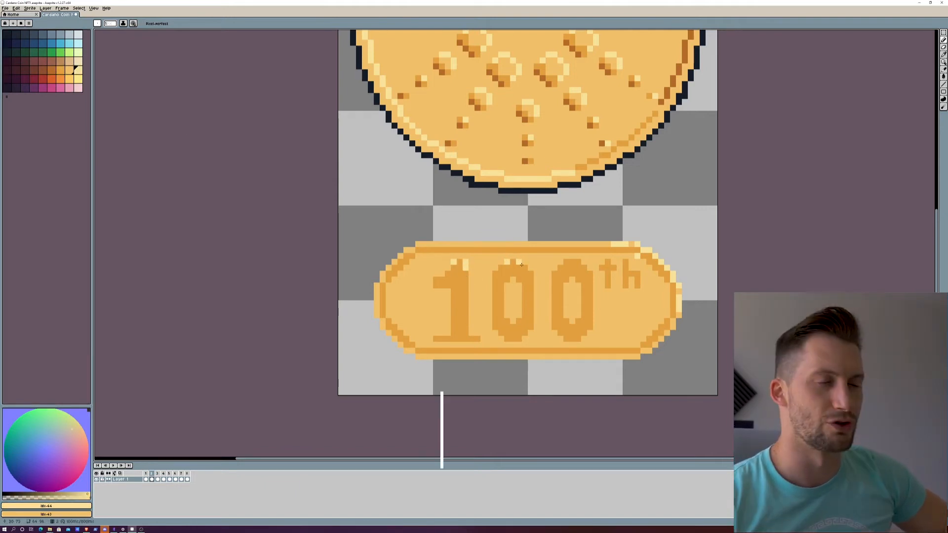
{"action": "mouse_move", "coordinate": [518, 262]}
{"action": "left_mouse_down"}
{"action": "mouse_move", "coordinate": [530, 274]}
{"action": "mouse_move", "coordinate": [589, 286]}
{"action": "mouse_move", "coordinate": [614, 268]}
{"action": "left_mouse_up"}
{"action": "left_click", "coordinate": [566, 262]}
{"action": "left_click", "coordinate": [626, 262]}
{"action": "left_click", "coordinate": [636, 274]}
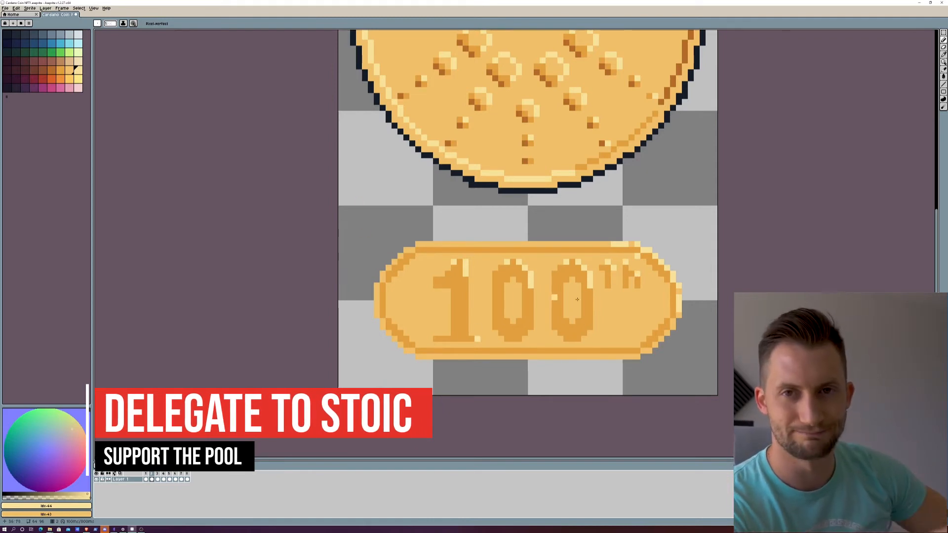
{"action": "left_click", "coordinate": [637, 280]}
{"action": "left_click", "coordinate": [68, 72]}
{"action": "left_click_drag", "start_coordinate": [459, 268], "coordinate": [460, 333]}
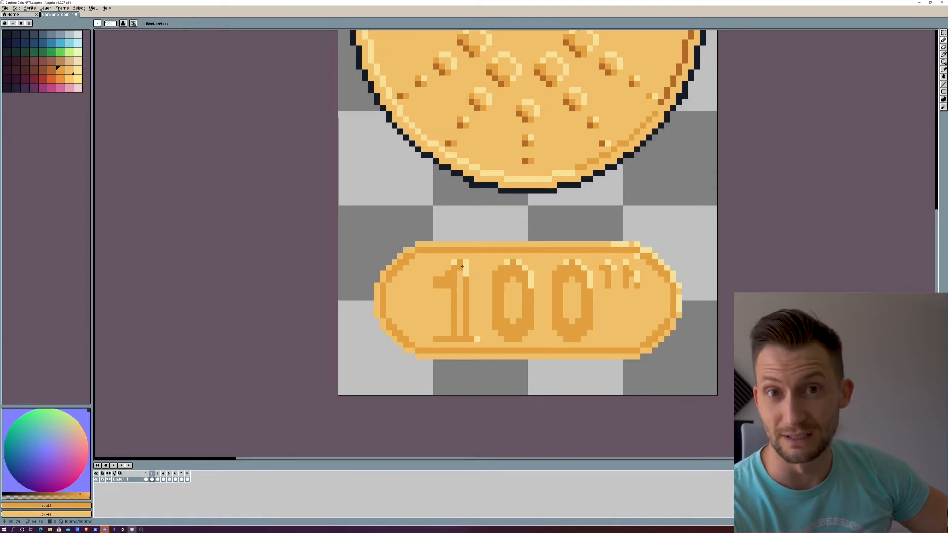
{"action": "key", "text": "ctrl+z"}
{"action": "scroll", "coordinate": [462, 267], "scroll_direction": "down", "scroll_amount": 3}
{"action": "scroll", "coordinate": [425, 334], "scroll_direction": "up", "scroll_amount": 3}
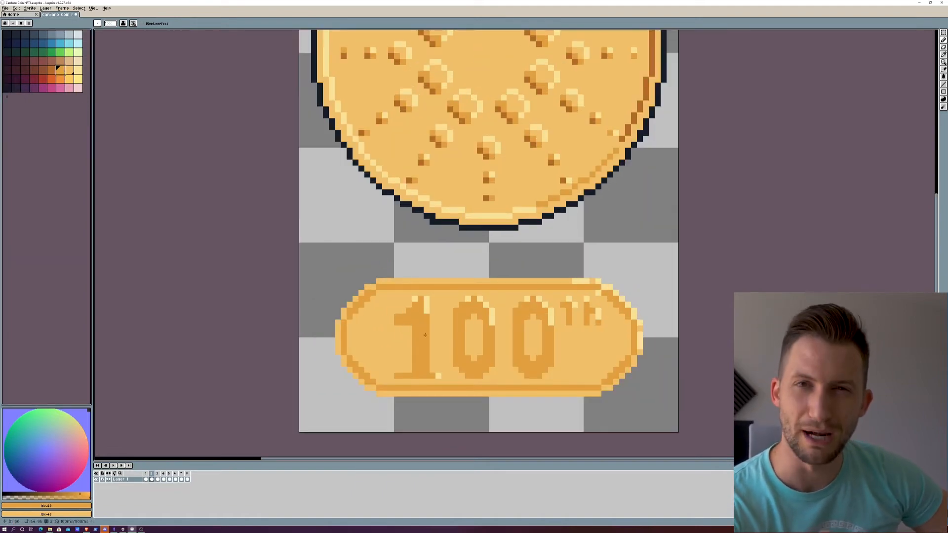
Step: Place a brown shading pixel at the tip of the numeral 1's flag and undo the gold fill inside the numeral
{"action": "left_click", "coordinate": [51, 70]}
{"action": "mouse_move", "coordinate": [397, 322]}
{"action": "left_mouse_down"}
{"action": "mouse_move", "coordinate": [420, 305]}
{"action": "mouse_move", "coordinate": [421, 370]}
{"action": "left_mouse_up"}
{"action": "left_click", "coordinate": [60, 70]}
{"action": "left_click", "coordinate": [69, 70]}
{"action": "left_click", "coordinate": [60, 70]}
{"action": "left_click", "coordinate": [397, 311]}
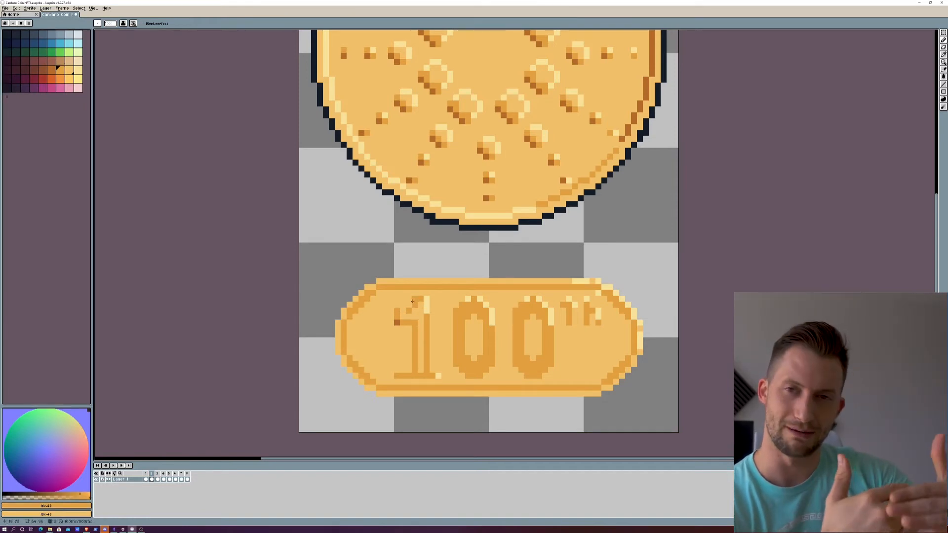
{"action": "key", "text": "ctrl+z"}
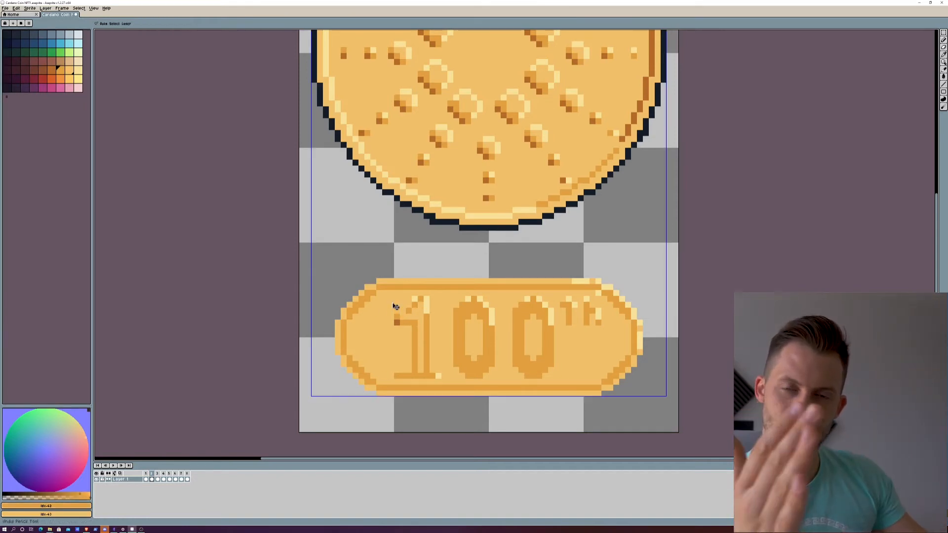
{"action": "key", "text": "ctrl+z"}
Step: Try pale-yellow diagonal shine streaks across the right part of the bar and paint over them with base gold
{"action": "left_click", "coordinate": [78, 70]}
{"action": "mouse_move", "coordinate": [562, 324]}
{"action": "left_mouse_down"}
{"action": "mouse_move", "coordinate": [558, 335]}
{"action": "mouse_move", "coordinate": [573, 339]}
{"action": "left_mouse_up"}
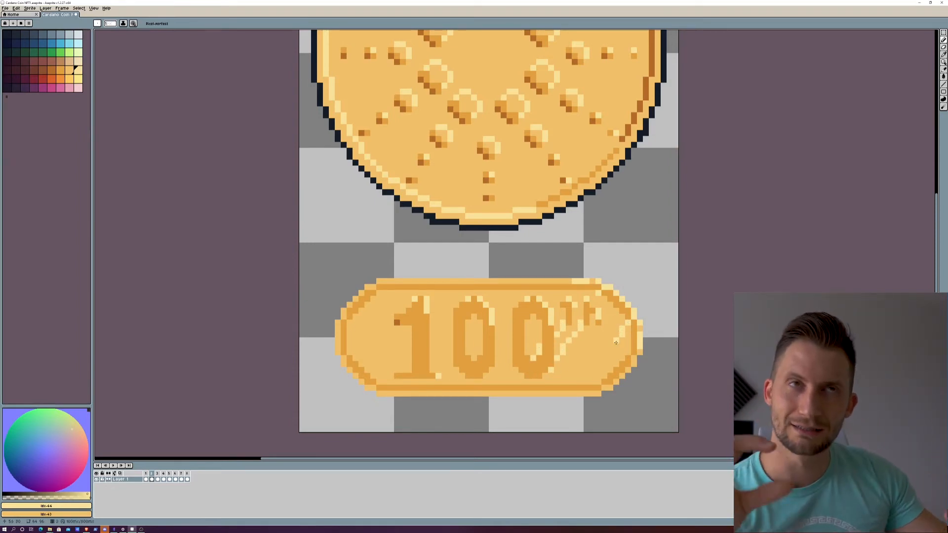
{"action": "mouse_move", "coordinate": [615, 342]}
{"action": "left_mouse_down"}
{"action": "mouse_move", "coordinate": [602, 362]}
{"action": "mouse_move", "coordinate": [558, 335]}
{"action": "mouse_move", "coordinate": [580, 324]}
{"action": "left_mouse_up"}
{"action": "left_click", "coordinate": [69, 70]}
{"action": "left_click_drag", "start_coordinate": [627, 324], "coordinate": [587, 381]}
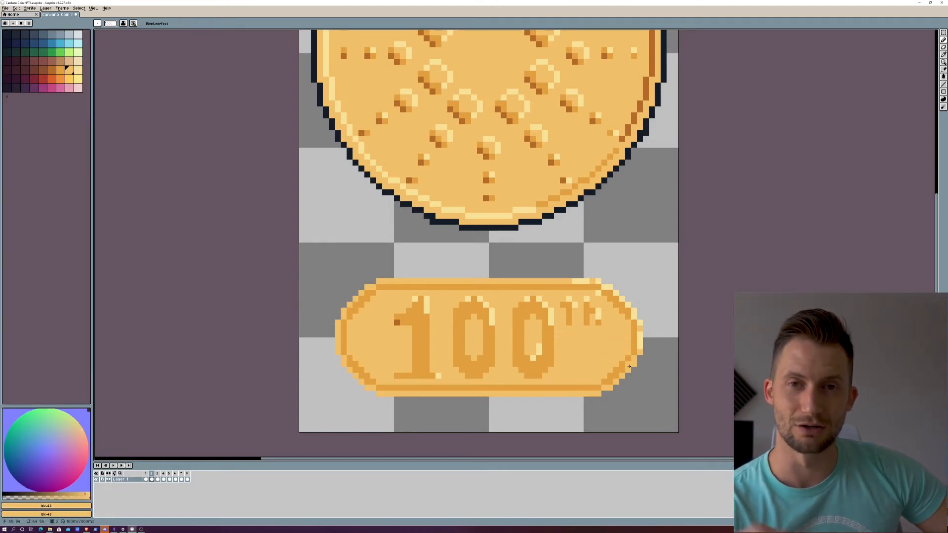
Step: Undo the pale-yellow highlights and brown shading on the "100th" lettering, restoring flat orange characters
{"action": "left_click_drag", "start_coordinate": [351, 308], "coordinate": [367, 293]}
{"action": "left_click_drag", "start_coordinate": [610, 293], "coordinate": [628, 311]}
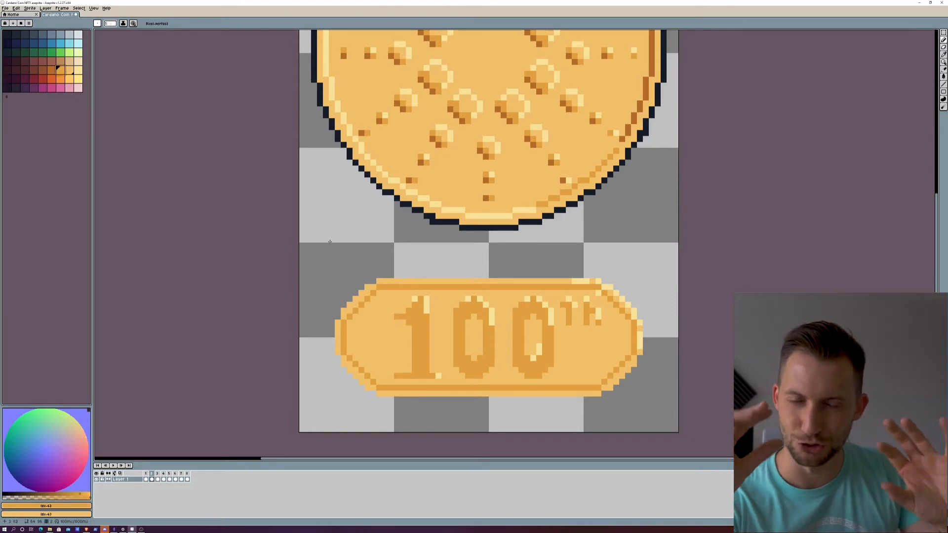
{"action": "scroll", "coordinate": [506, 378], "scroll_direction": "down", "scroll_amount": 5}
{"action": "scroll", "coordinate": [519, 382], "scroll_direction": "up", "scroll_amount": 2}
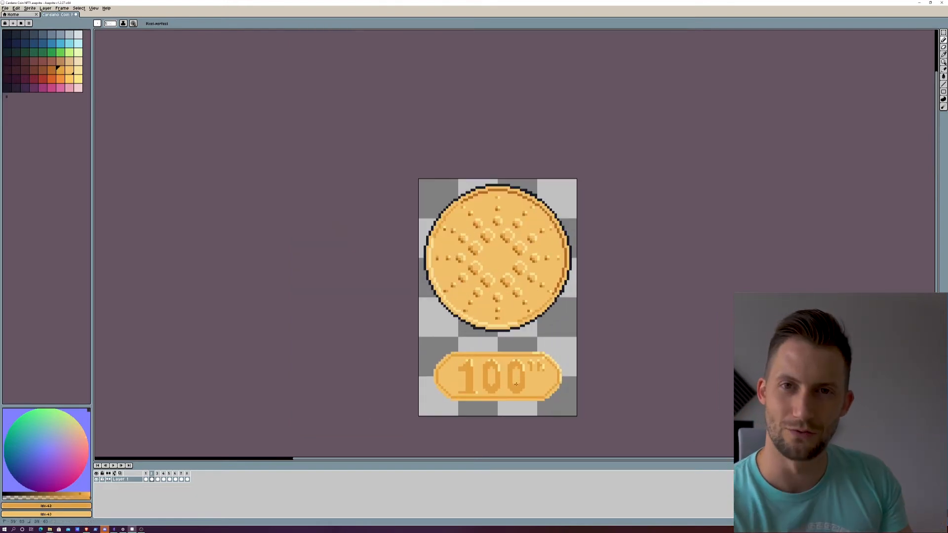
{"action": "scroll", "coordinate": [498, 368], "scroll_direction": "up", "scroll_amount": 1}
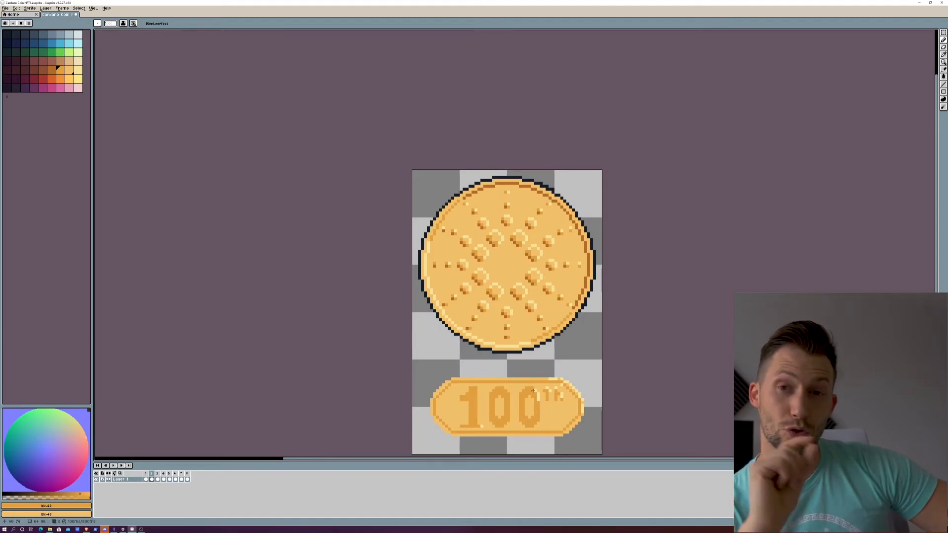
{"action": "scroll", "coordinate": [535, 407], "scroll_direction": "down", "scroll_amount": 3}
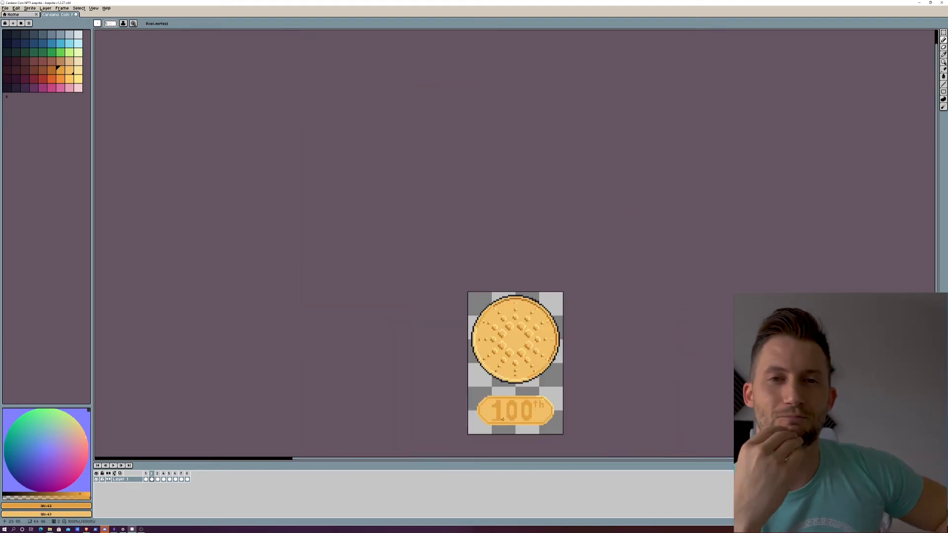
{"action": "scroll", "coordinate": [615, 442], "scroll_direction": "up", "scroll_amount": 6}
{"action": "scroll", "coordinate": [614, 442], "scroll_direction": "down", "scroll_amount": 2}
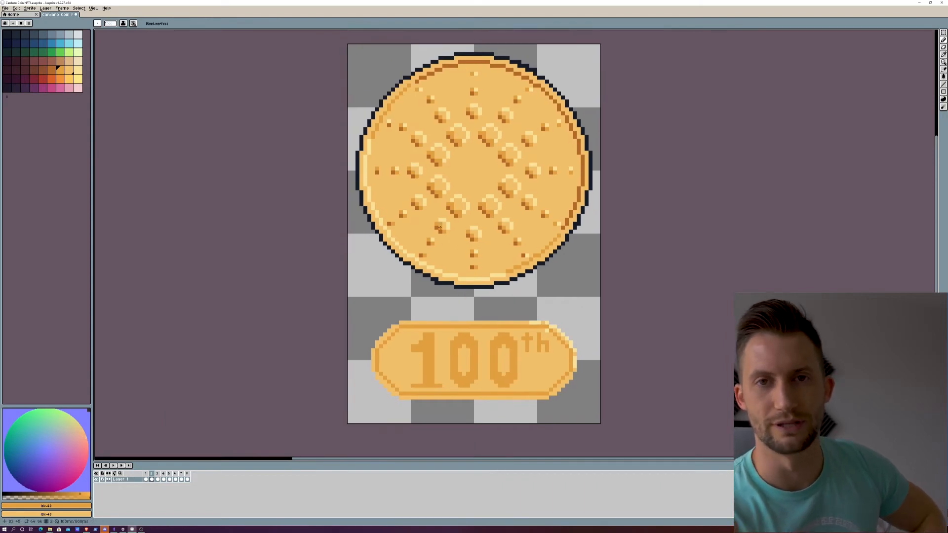
Step: Shade the plaque's inner rim brown along the top and right, and pale yellow along the left and lower-left edges
{"action": "left_click", "coordinate": [50, 67]}
{"action": "mouse_move", "coordinate": [475, 326]}
{"action": "left_mouse_down"}
{"action": "mouse_move", "coordinate": [549, 327]}
{"action": "mouse_move", "coordinate": [569, 349]}
{"action": "mouse_move", "coordinate": [568, 374]}
{"action": "left_mouse_up"}
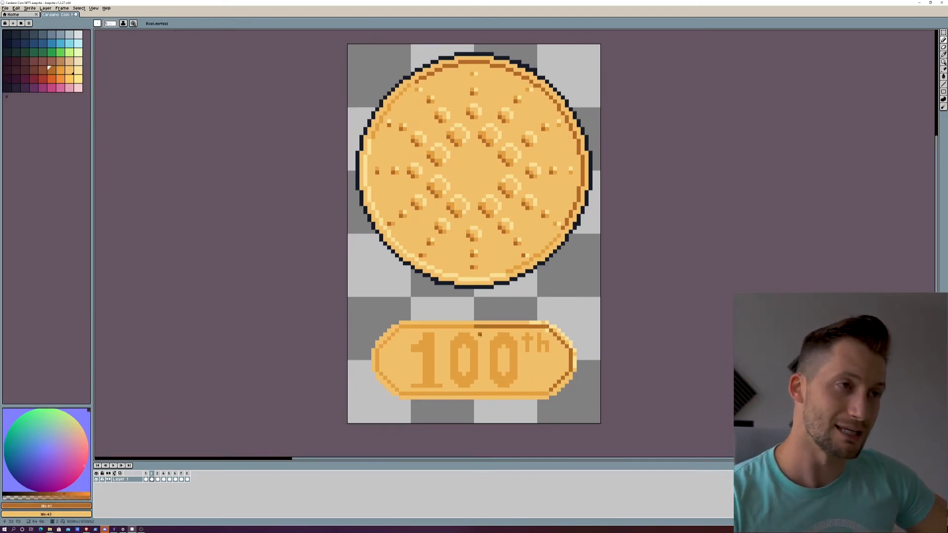
{"action": "left_click", "coordinate": [79, 71]}
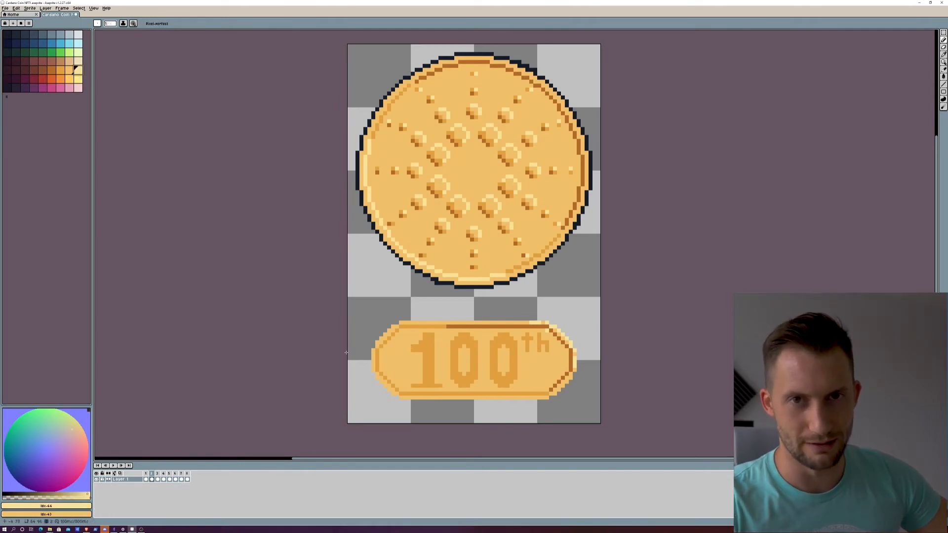
{"action": "mouse_move", "coordinate": [377, 350]}
{"action": "left_mouse_down"}
{"action": "mouse_move", "coordinate": [398, 392]}
{"action": "mouse_move", "coordinate": [449, 394]}
{"action": "left_mouse_up"}
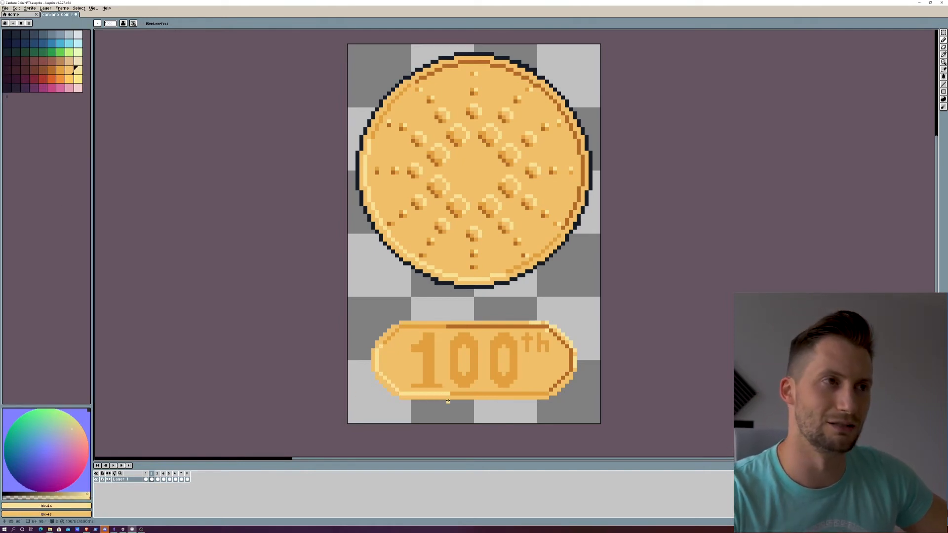
{"action": "left_click", "coordinate": [60, 70]}
{"action": "left_click", "coordinate": [448, 393]}
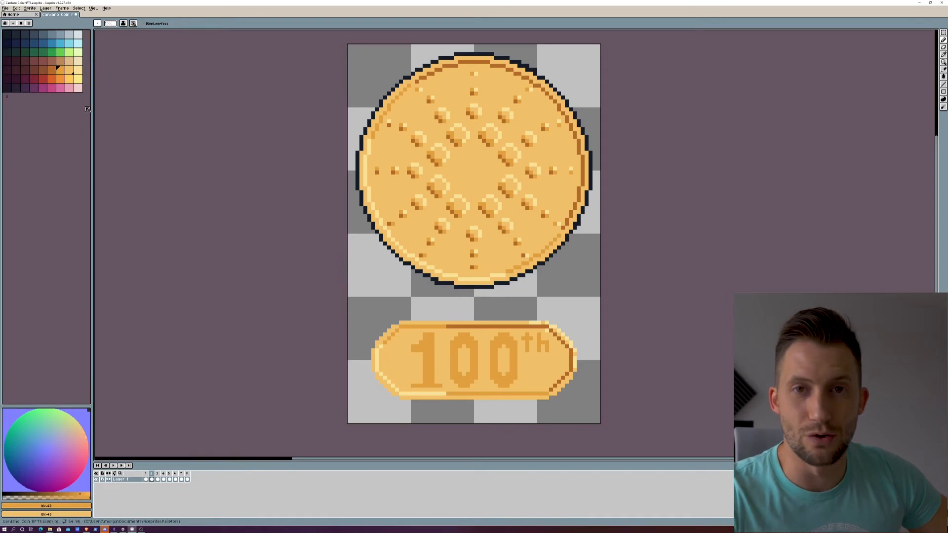
Step: Add brown pixels to numeral 1's flag and the zeros' upper-right inner edges, and pale-yellow highlights along their lower-left inner edges
{"action": "left_click", "coordinate": [52, 71]}
{"action": "left_click", "coordinate": [412, 350]}
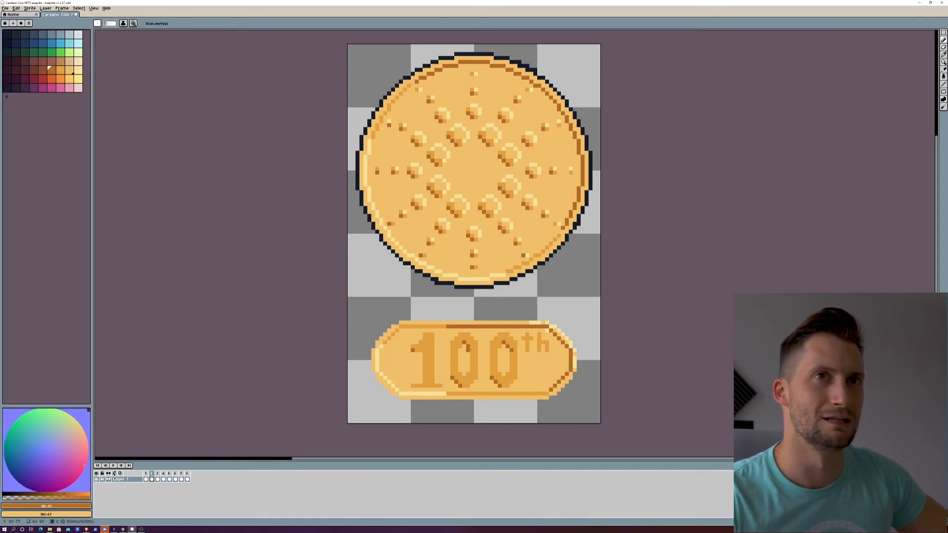
{"action": "left_click", "coordinate": [71, 70]}
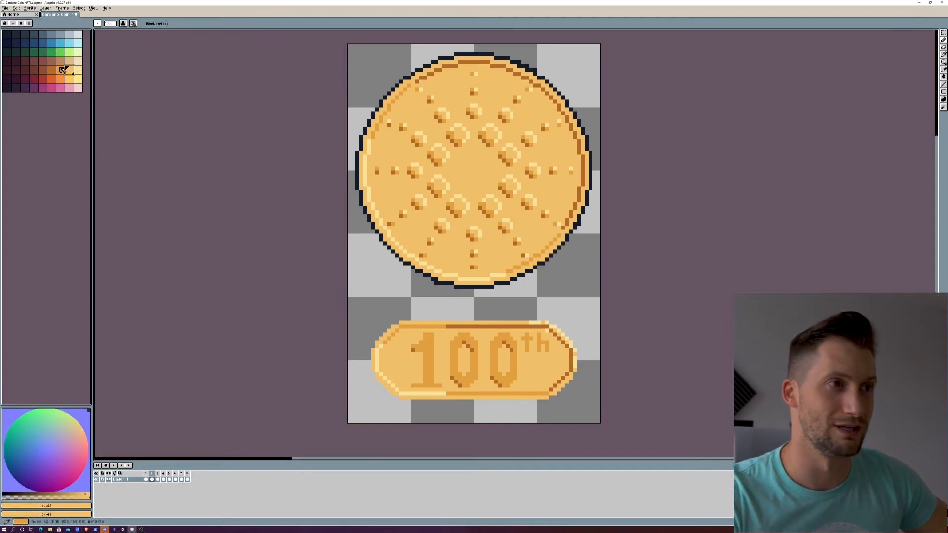
{"action": "left_click", "coordinate": [77, 69]}
{"action": "left_click_drag", "start_coordinate": [459, 350], "coordinate": [458, 360]}
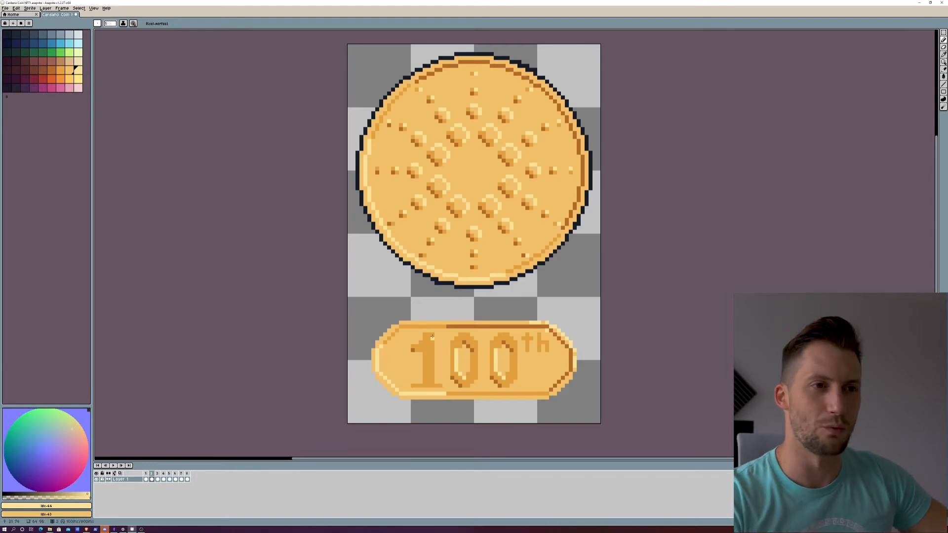
Step: Highlight the right edge of numeral 1 and the superscript "th" in pale yellow, and fill the 1's stem with base gold
{"action": "left_click_drag", "start_coordinate": [433, 337], "coordinate": [433, 368]}
{"action": "left_click", "coordinate": [69, 70]}
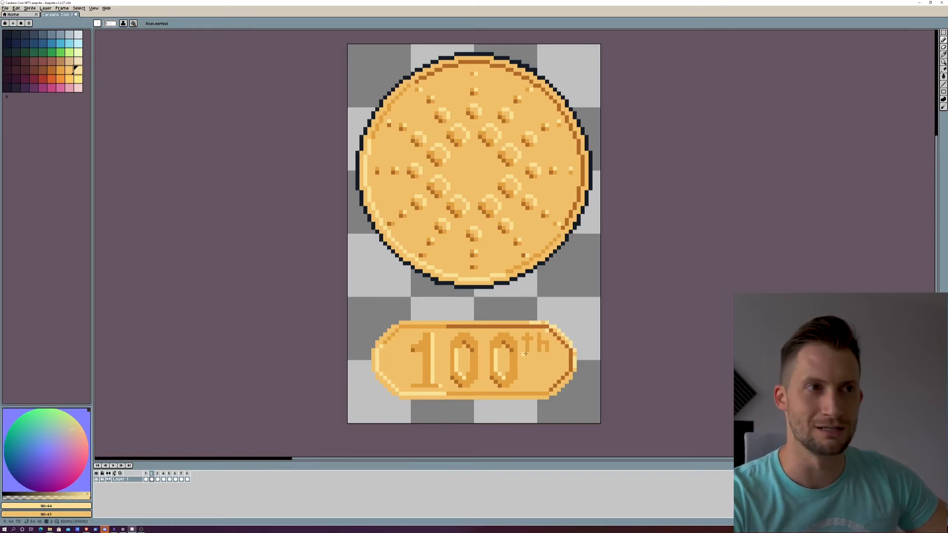
{"action": "left_click_drag", "start_coordinate": [526, 340], "coordinate": [540, 334]}
{"action": "key", "text": "x"}
{"action": "right_click", "coordinate": [61, 70]}
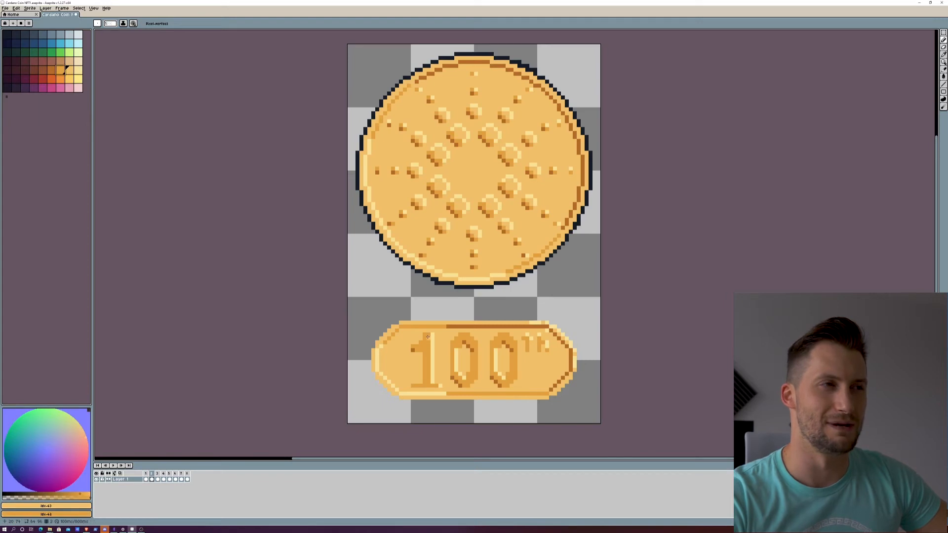
{"action": "mouse_move", "coordinate": [429, 342]}
{"action": "left_mouse_down"}
{"action": "mouse_move", "coordinate": [418, 346]}
{"action": "mouse_move", "coordinate": [428, 383]}
{"action": "left_mouse_up"}
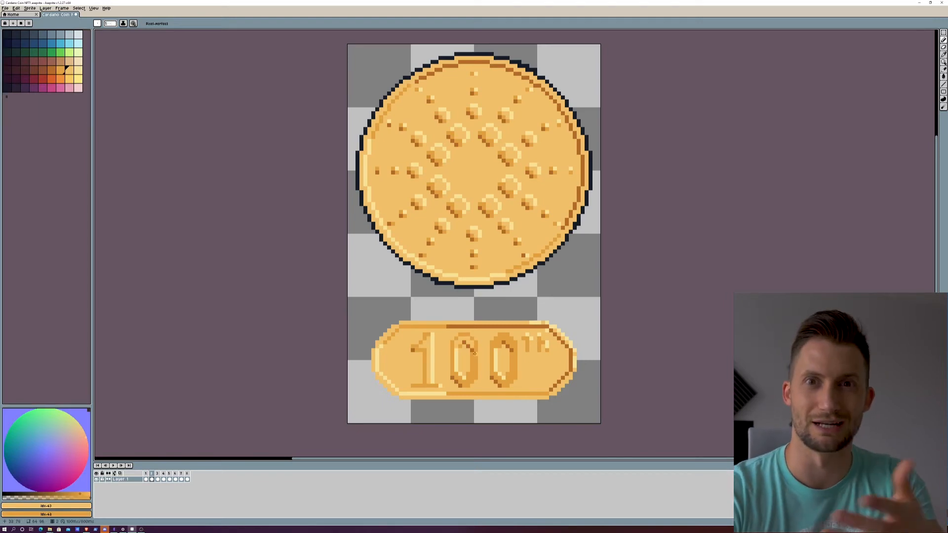
Step: Shade the left outer edges of both zeros in brown and highlight their right outer edges in pale yellow
{"action": "left_click", "coordinate": [52, 70]}
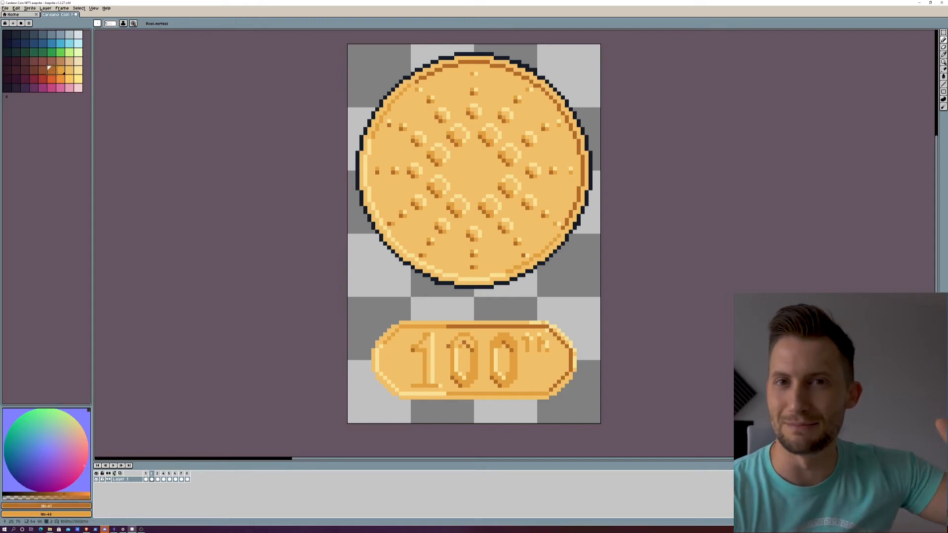
{"action": "left_click_drag", "start_coordinate": [448, 346], "coordinate": [448, 374]}
{"action": "left_click_drag", "start_coordinate": [487, 346], "coordinate": [488, 373]}
{"action": "left_click", "coordinate": [78, 70]}
{"action": "left_click_drag", "start_coordinate": [519, 346], "coordinate": [519, 374]}
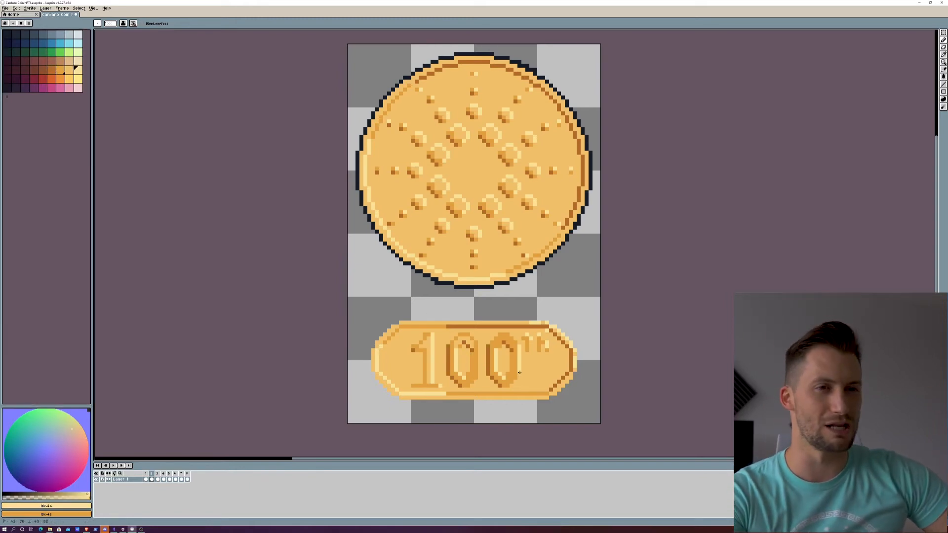
{"action": "left_click_drag", "start_coordinate": [480, 346], "coordinate": [480, 374]}
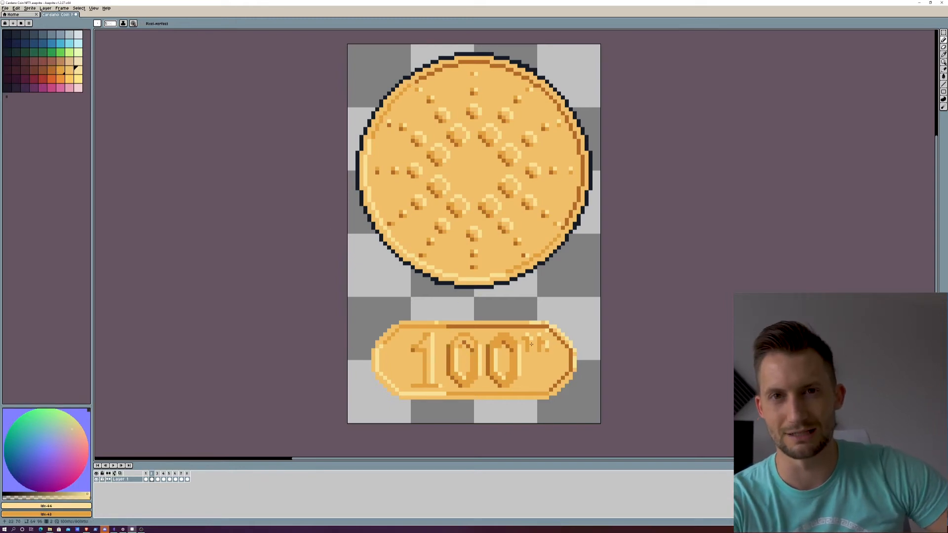
Step: Paint base gold into the body of the first zero, leaving an orange line around its opening
{"action": "left_click", "coordinate": [69, 70]}
{"action": "left_click_drag", "start_coordinate": [476, 347], "coordinate": [470, 379]}
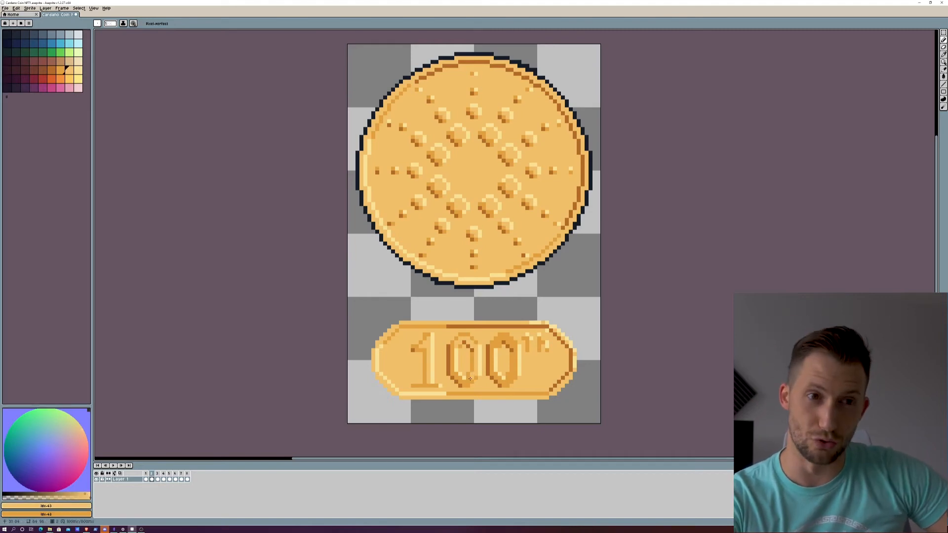
{"action": "scroll", "coordinate": [483, 352], "scroll_direction": "down", "scroll_amount": 6}
{"action": "scroll", "coordinate": [484, 354], "scroll_direction": "up", "scroll_amount": 3}
Step: Add brown shading pixels along the flag and base of numeral 1
{"action": "left_click", "coordinate": [52, 70]}
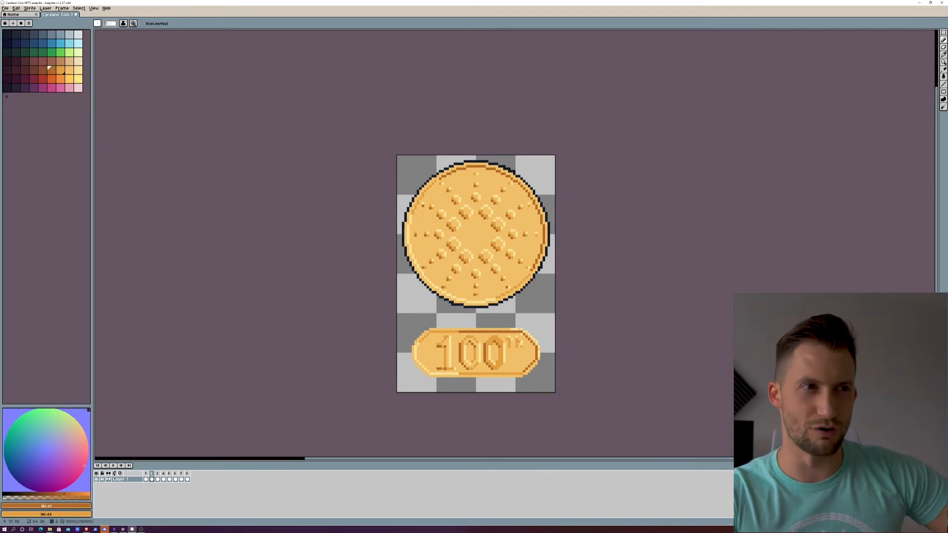
{"action": "scroll", "coordinate": [502, 358], "scroll_direction": "down", "scroll_amount": 4}
{"action": "scroll", "coordinate": [513, 360], "scroll_direction": "up", "scroll_amount": 7}
Step: Paint base gold into the body of the second zero to match the first
{"action": "left_click", "coordinate": [69, 70]}
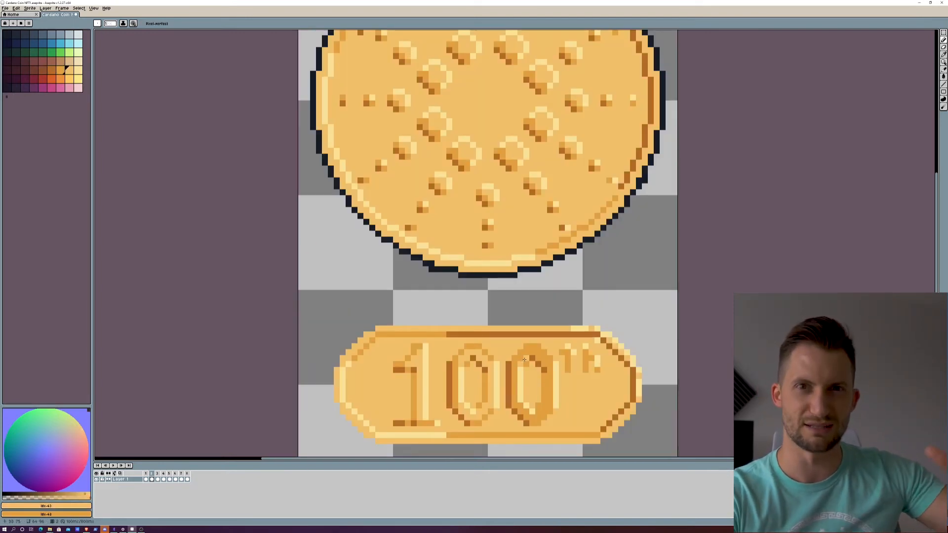
{"action": "mouse_move", "coordinate": [524, 360]}
{"action": "left_mouse_down"}
{"action": "mouse_move", "coordinate": [549, 367]}
{"action": "mouse_move", "coordinate": [550, 400]}
{"action": "left_mouse_up"}
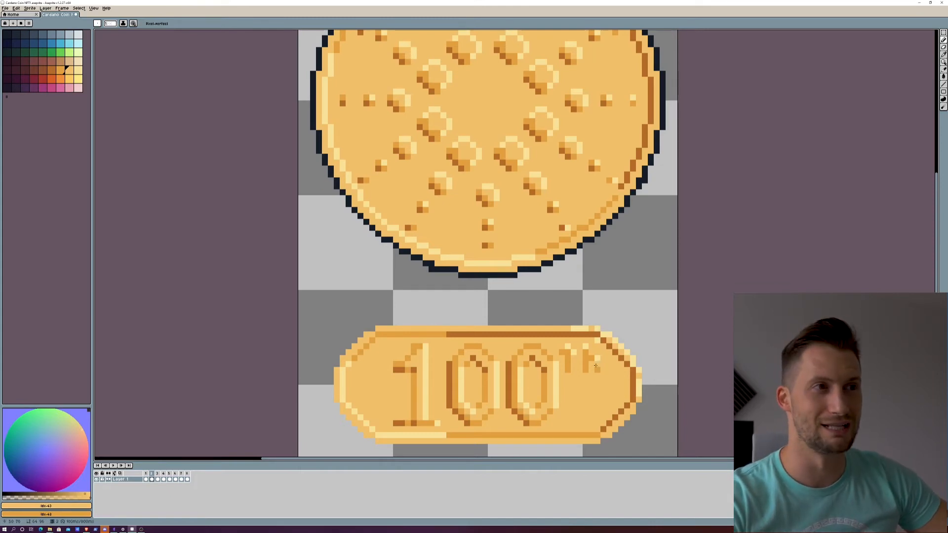
{"action": "key", "text": "bracketright"}
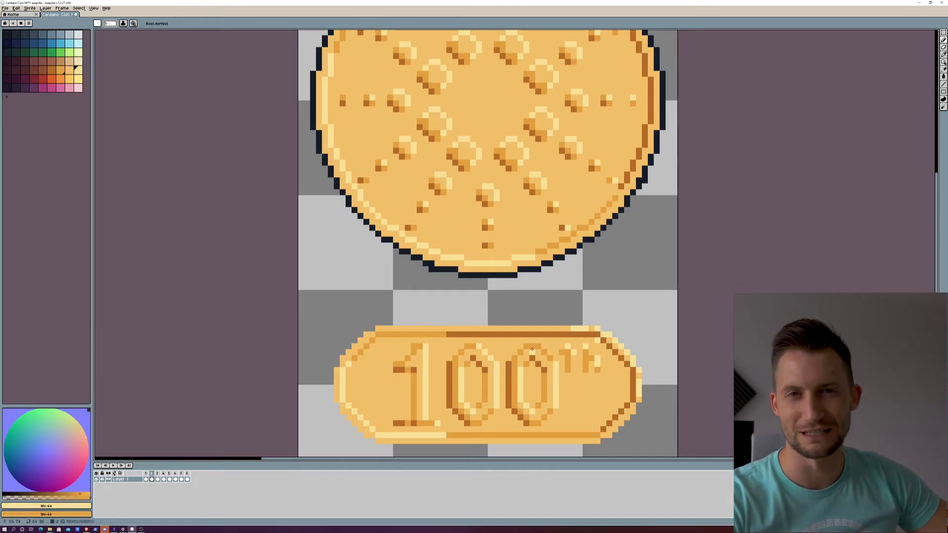
{"action": "scroll", "coordinate": [450, 405], "scroll_direction": "down", "scroll_amount": 3}
{"action": "scroll", "coordinate": [455, 385], "scroll_direction": "up", "scroll_amount": 3}
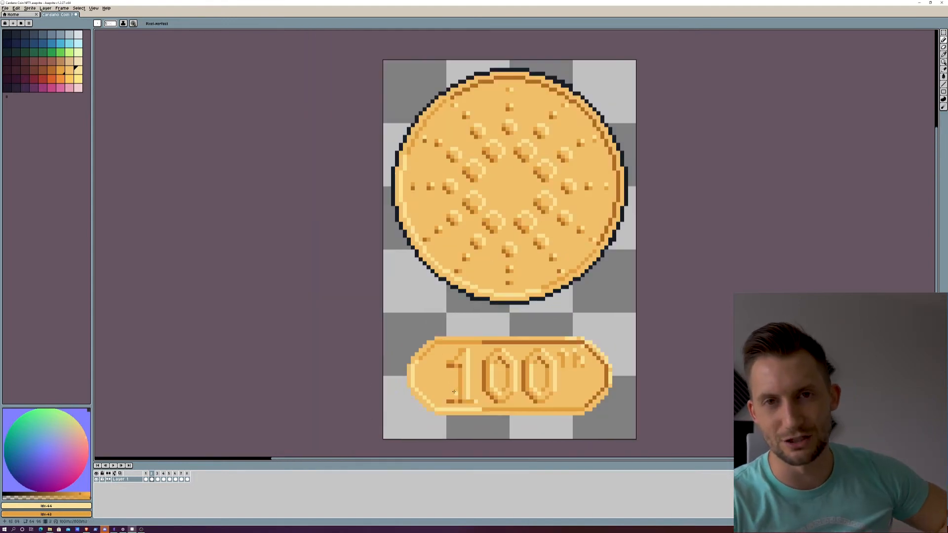
Step: Draw a brown vertical shading line down the left side of numeral 1's stem
{"action": "left_click", "coordinate": [51, 70]}
{"action": "left_click_drag", "start_coordinate": [463, 359], "coordinate": [463, 402]}
{"action": "scroll", "coordinate": [486, 364], "scroll_direction": "down", "scroll_amount": 2}
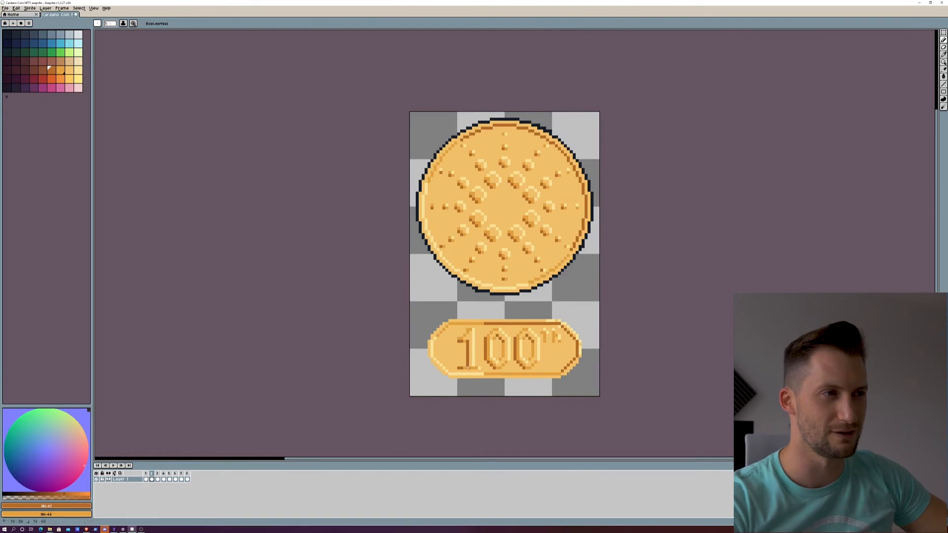
{"action": "scroll", "coordinate": [454, 363], "scroll_direction": "down", "scroll_amount": 2}
{"action": "scroll", "coordinate": [454, 363], "scroll_direction": "up", "scroll_amount": 2}
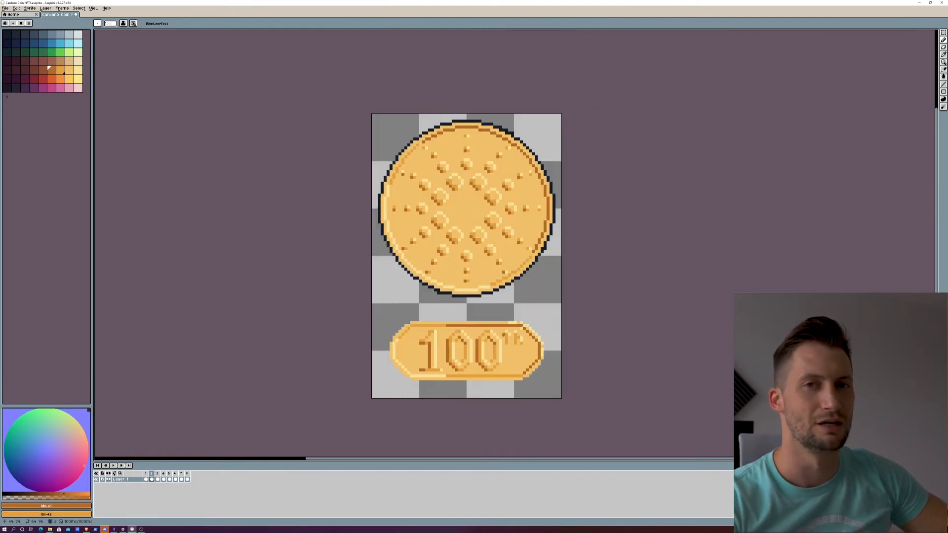
{"action": "scroll", "coordinate": [474, 345], "scroll_direction": "down", "scroll_amount": 2}
{"action": "scroll", "coordinate": [501, 336], "scroll_direction": "up", "scroll_amount": 3}
{"action": "scroll", "coordinate": [523, 296], "scroll_direction": "down", "scroll_amount": 5}
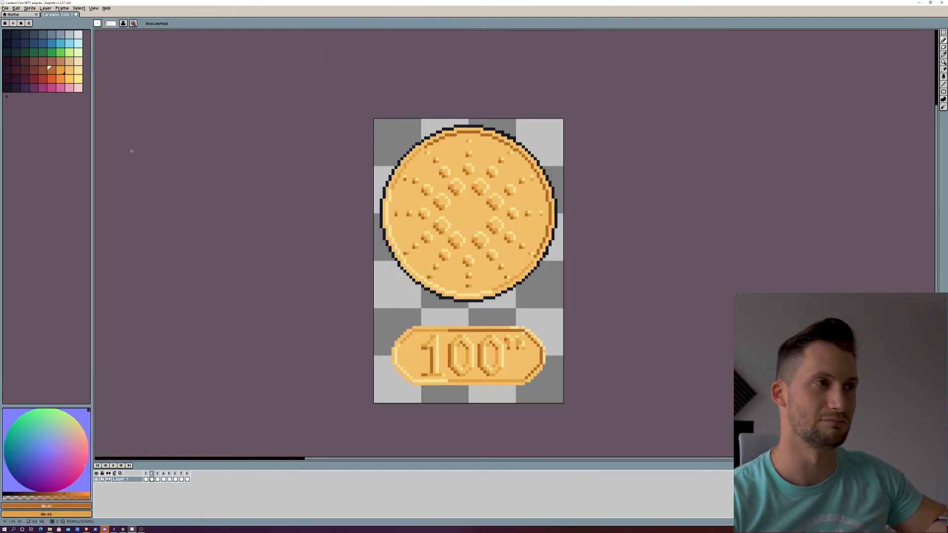
{"action": "scroll", "coordinate": [527, 293], "scroll_direction": "up", "scroll_amount": 4}
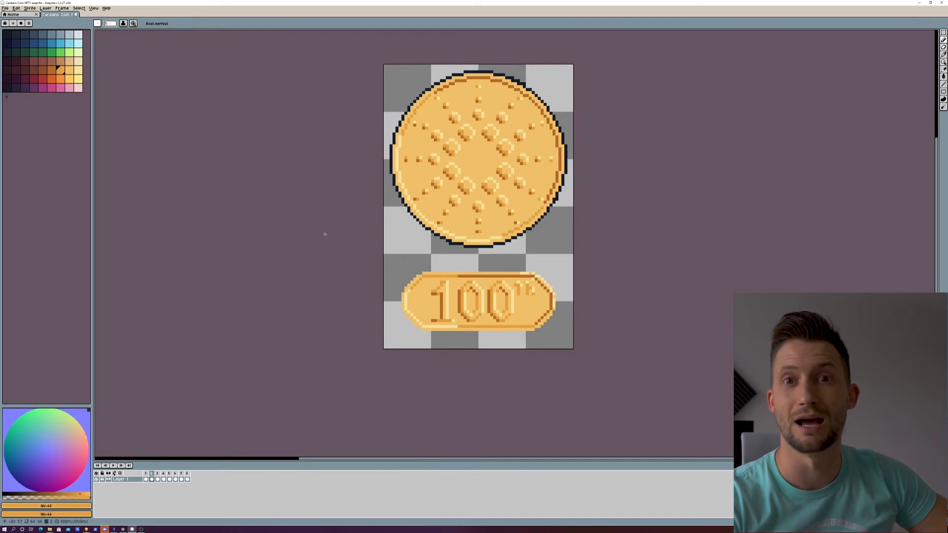
Step: Outline the plaque in near-black along its top edge and around its left side
{"action": "left_click_drag", "start_coordinate": [540, 243], "coordinate": [386, 255]}
{"action": "left_click", "coordinate": [7, 35]}
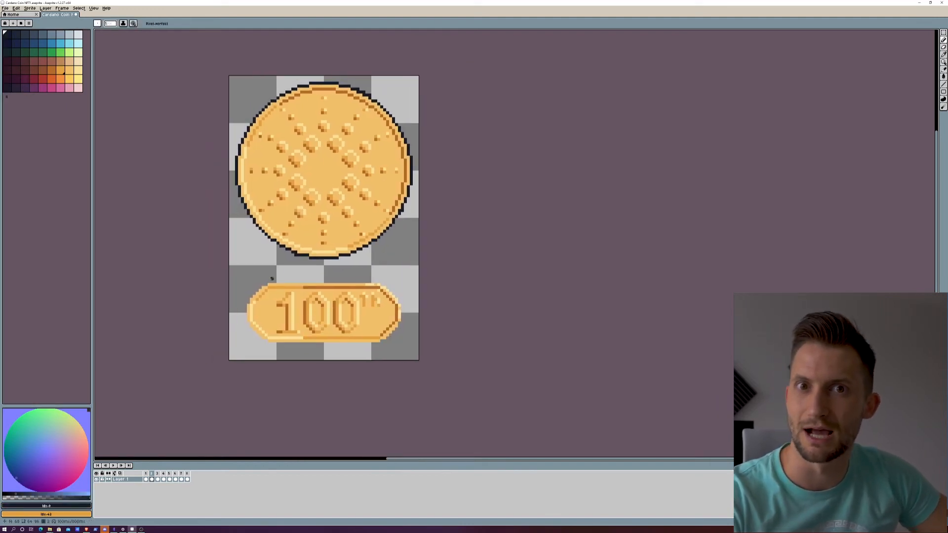
{"action": "left_click_drag", "start_coordinate": [268, 281], "coordinate": [386, 281]}
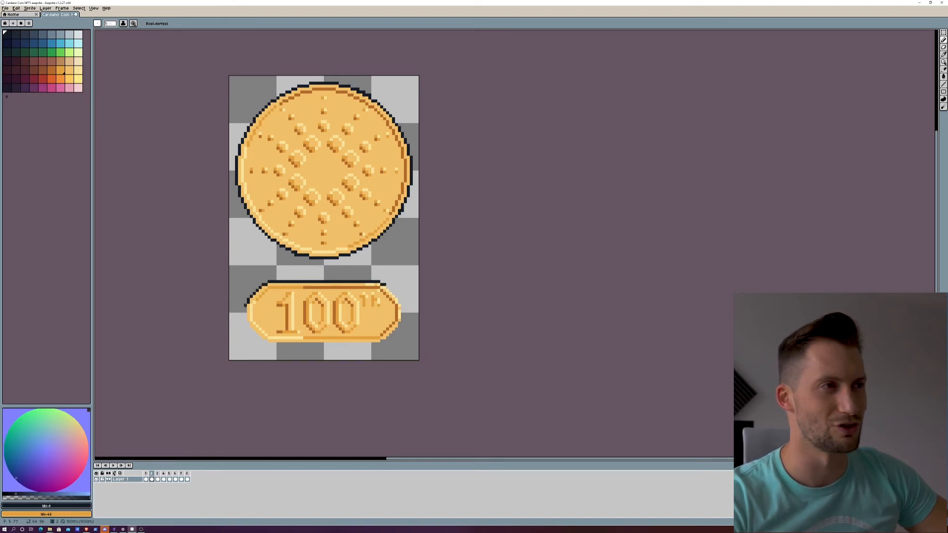
{"action": "left_click_drag", "start_coordinate": [245, 305], "coordinate": [261, 341]}
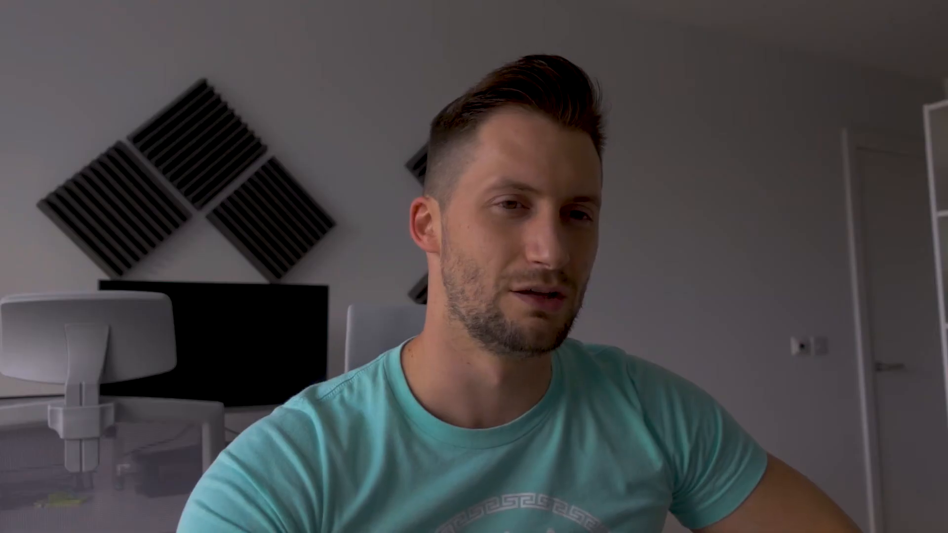